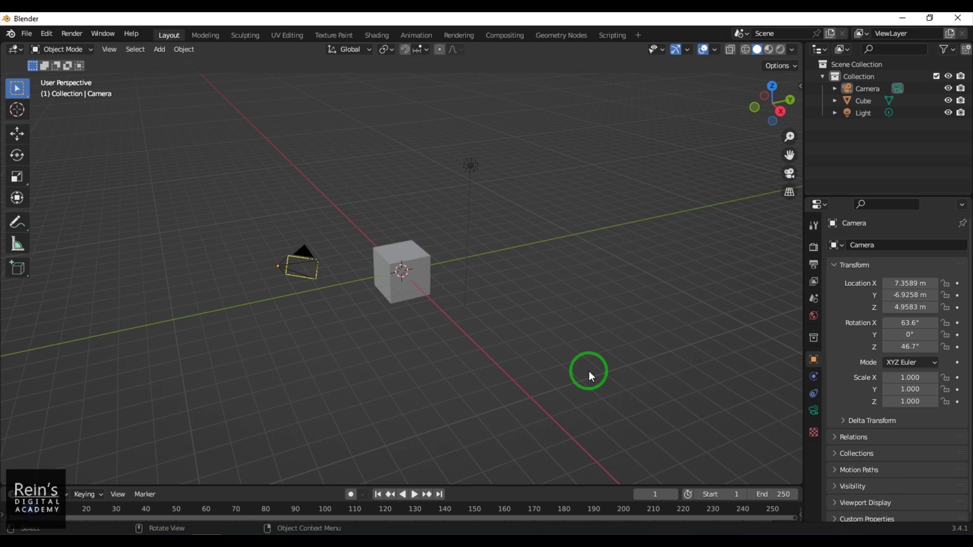
# Hide the light and the camera in the viewport
pyautogui.moveTo(585, 375); pyautogui.dragTo(464, 376, button='middle')
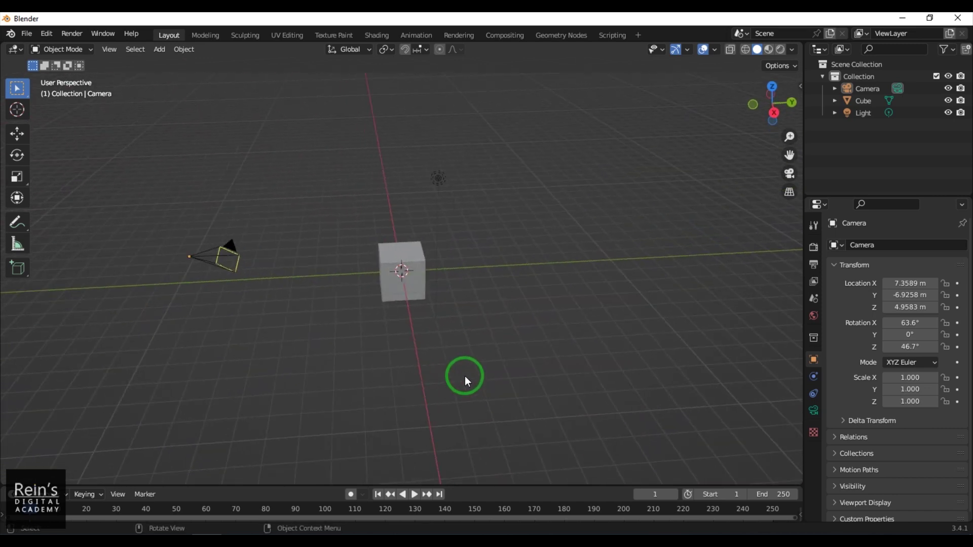
pyautogui.scroll(-4, 466, 367)
pyautogui.scroll(2, 467, 367)
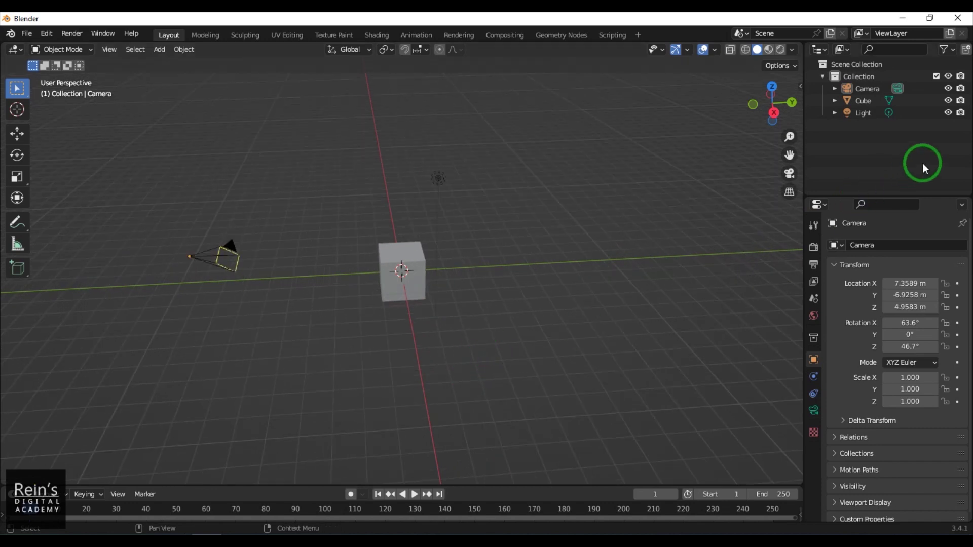
pyautogui.click(948, 113)
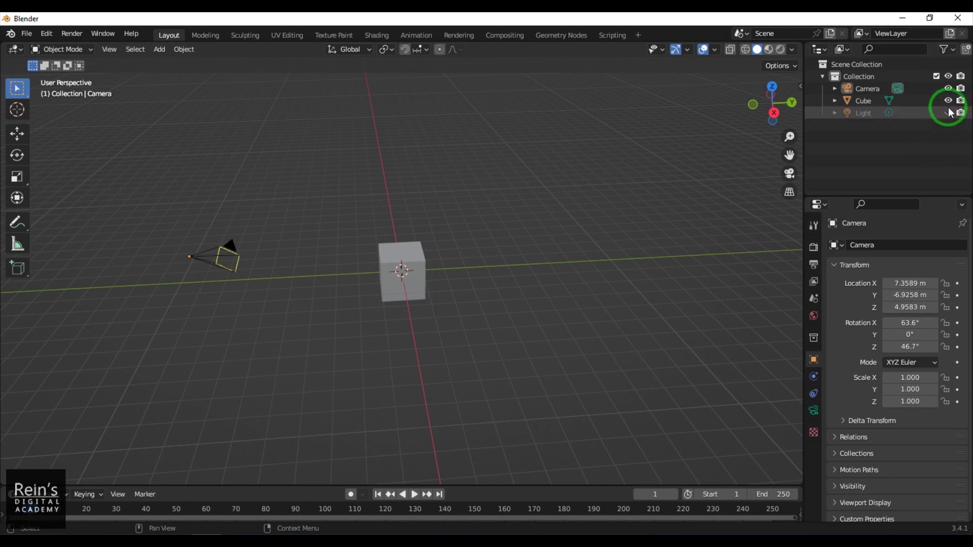
pyautogui.click(948, 89)
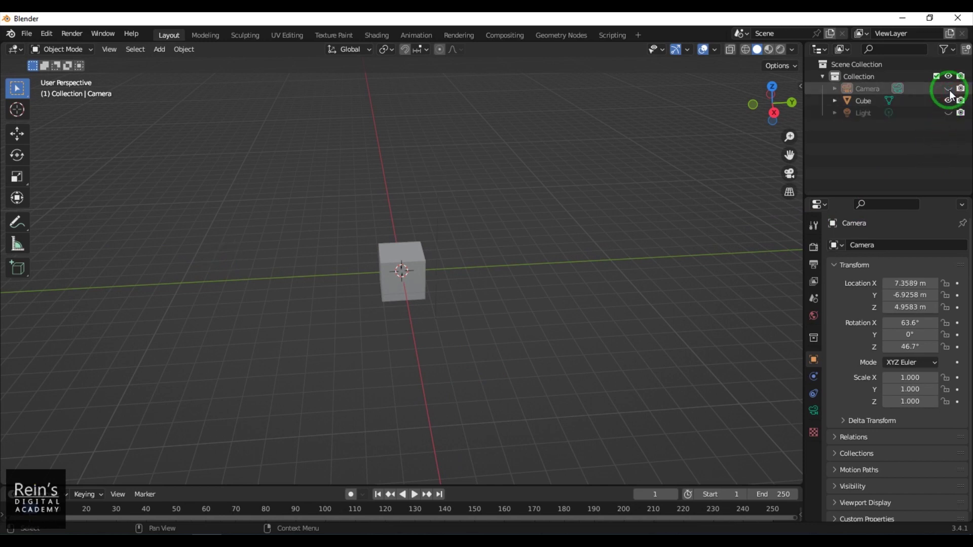
# Delete the default cube from the scene
pyautogui.click(418, 301)
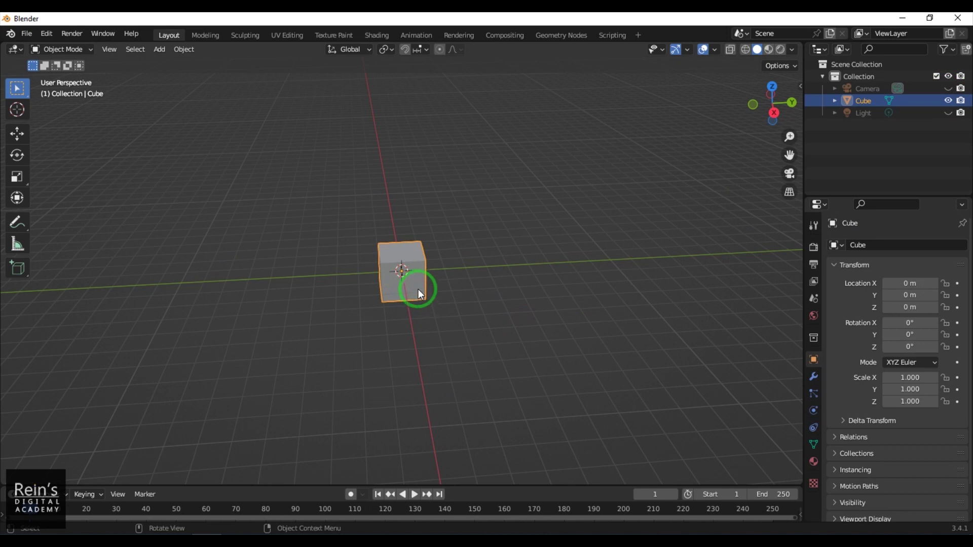
pyautogui.click(461, 349)
pyautogui.click(421, 291)
pyautogui.press('Delete')
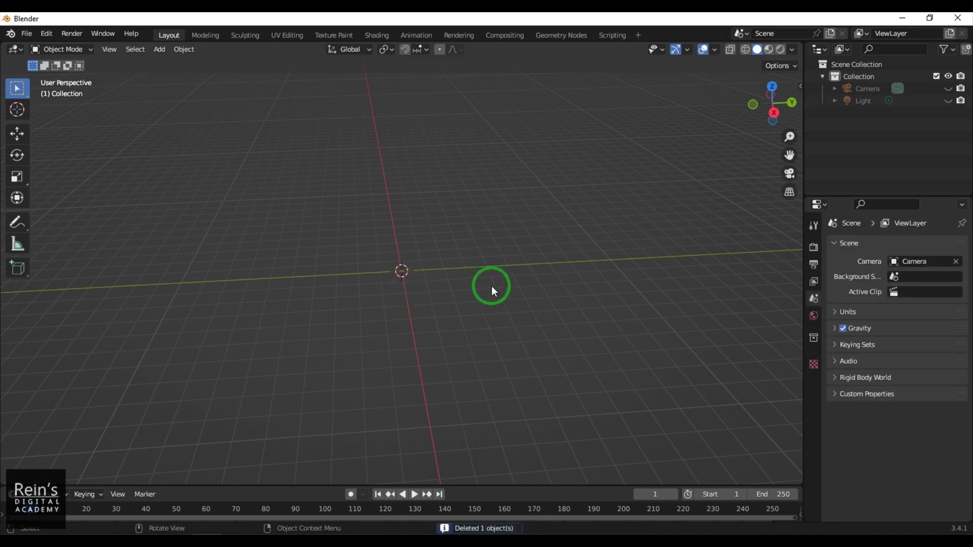
# Add a cylinder mesh at the world origin and select it
pyautogui.click(178, 56)
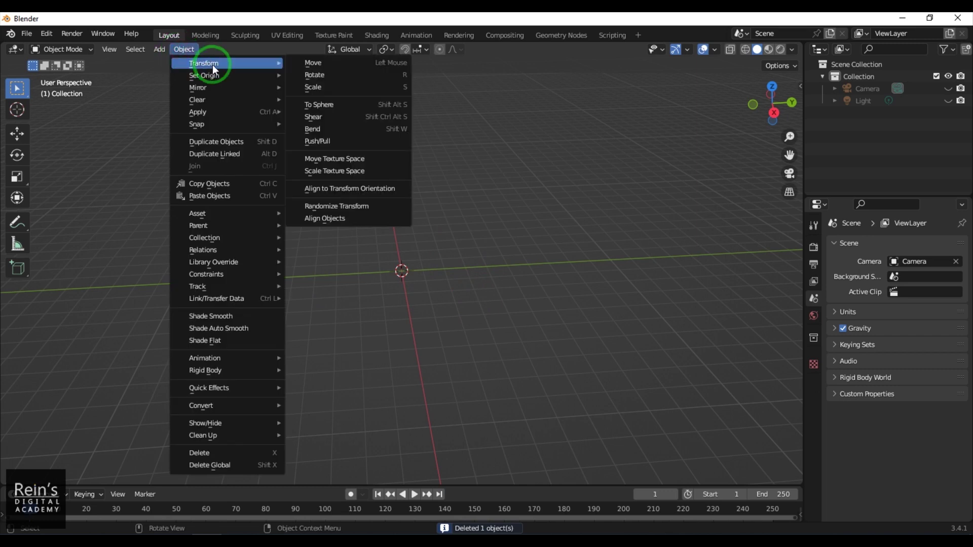
pyautogui.click(166, 51)
pyautogui.moveTo(180, 65)
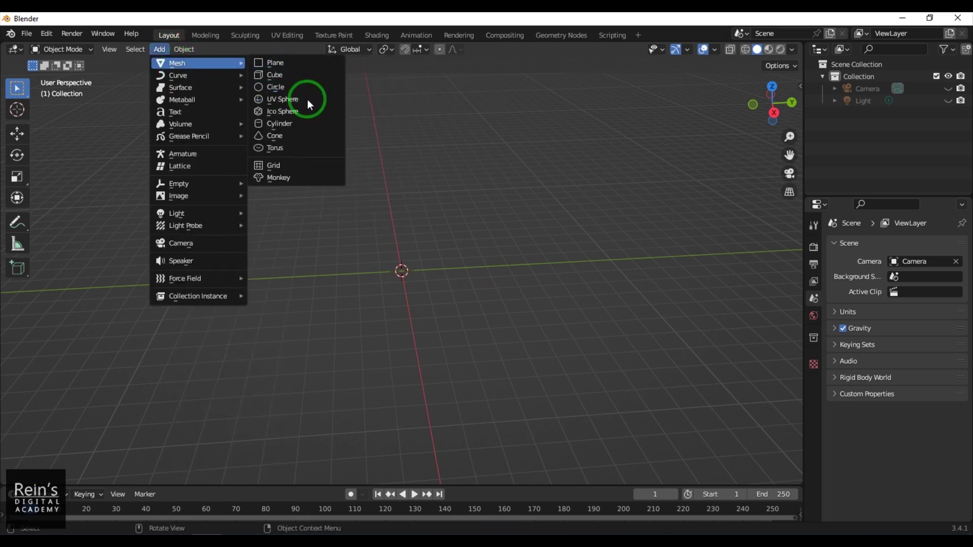
pyautogui.click(310, 121)
pyautogui.moveTo(494, 351); pyautogui.dragTo(537, 300, button='middle')
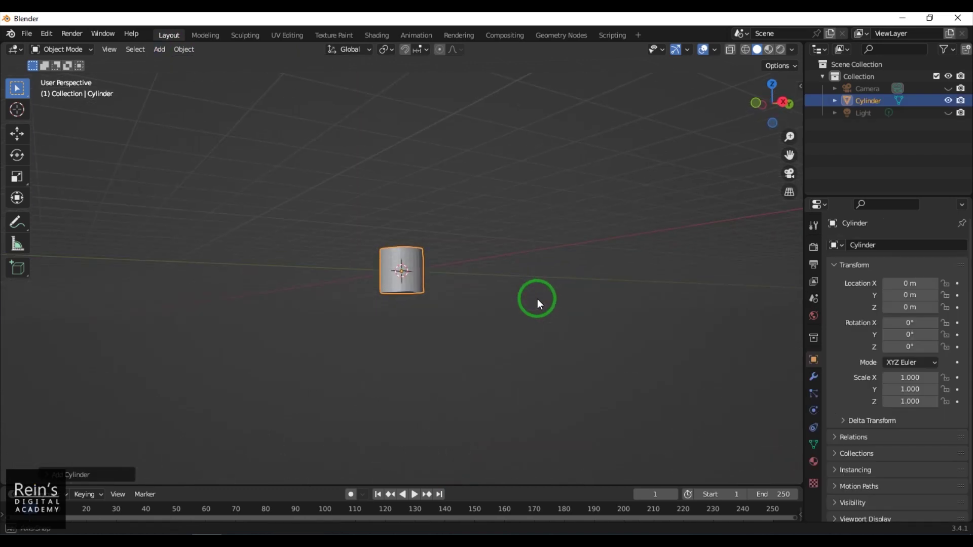
pyautogui.scroll(5, 456, 319)
pyautogui.click(400, 282)
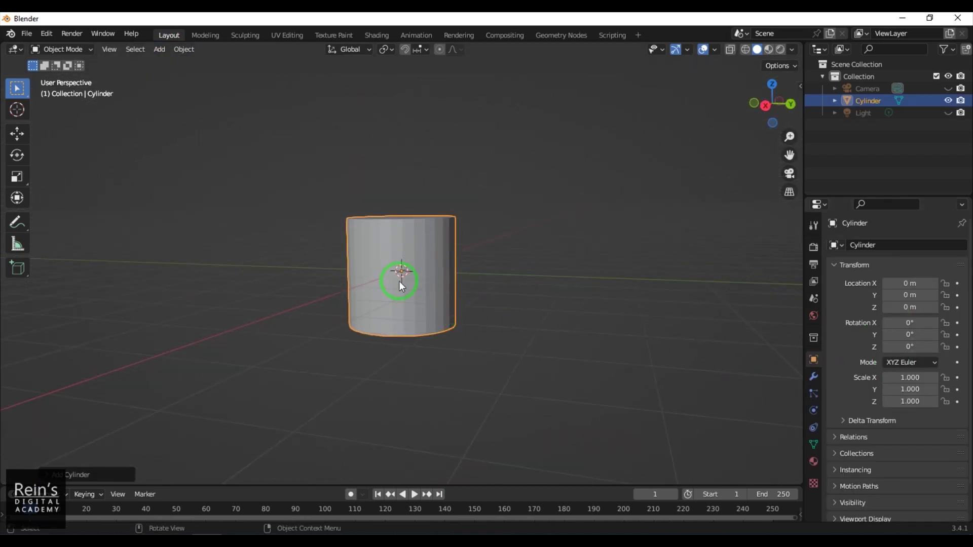
# Try to move the whole cylinder upward along Z, and undo the move
pyautogui.click(16, 134)
pyautogui.moveTo(400, 219); pyautogui.dragTo(400, 157)
pyautogui.hotkey('ctrl', 'z')
# Enter Edit Mode on the cylinder and select its bottom ring of vertices in front view with wireframe shading
pyautogui.moveTo(493, 336); pyautogui.dragTo(512, 328, button='middle')
pyautogui.press('KP_1')
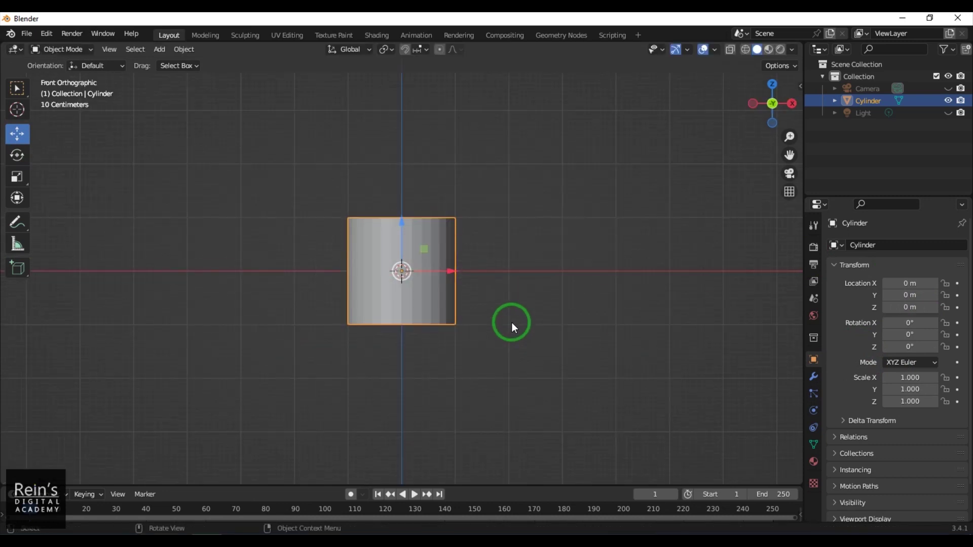
pyautogui.scroll(4, 512, 322)
pyautogui.scroll(-3, 512, 322)
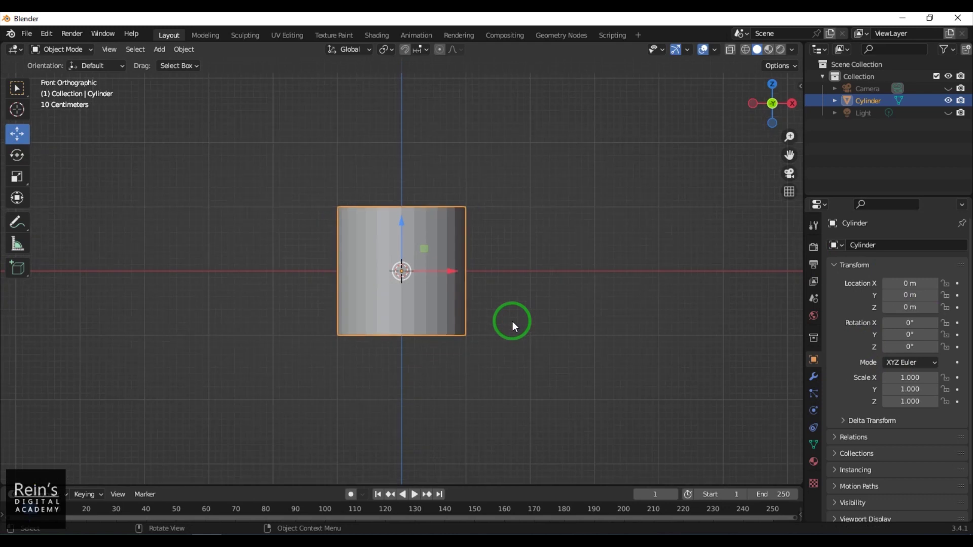
pyautogui.scroll(2, 512, 322)
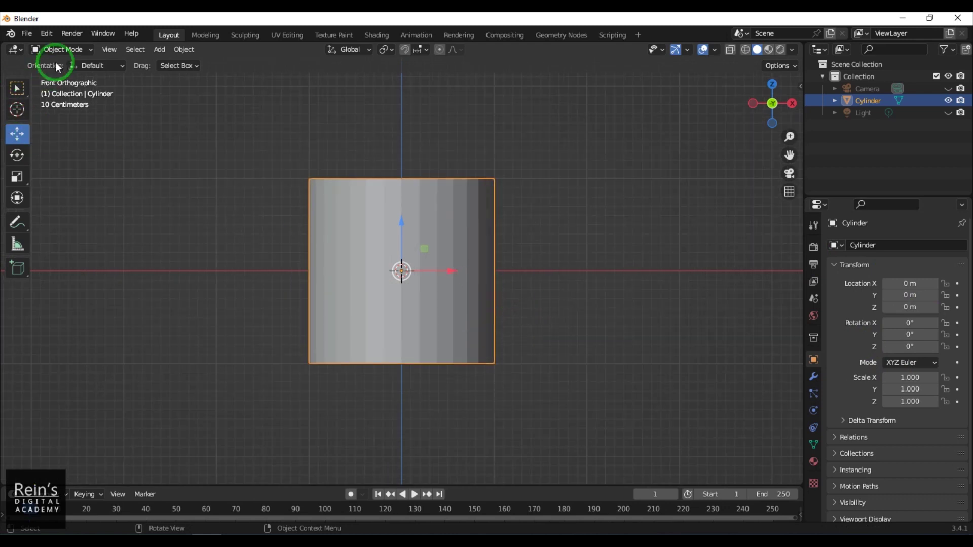
pyautogui.press('Tab')
pyautogui.click(104, 49)
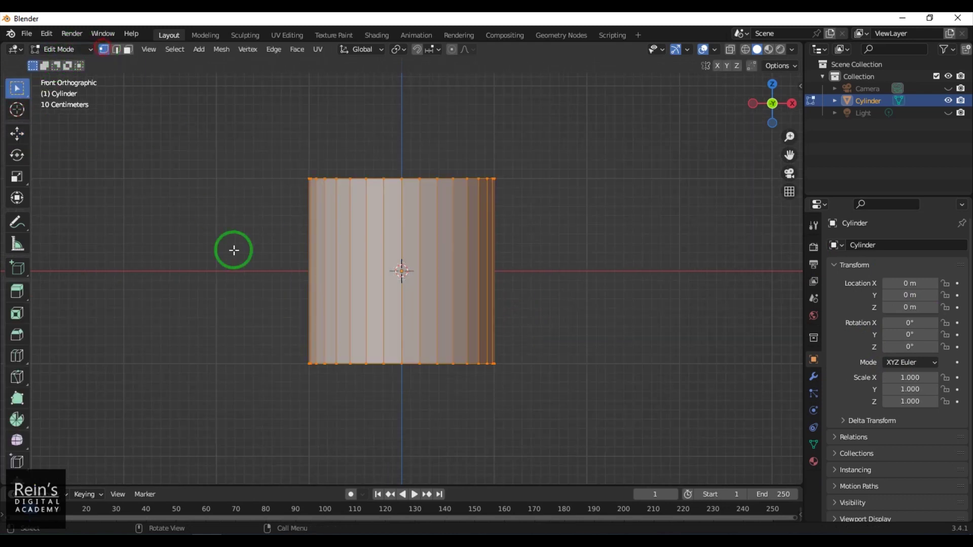
pyautogui.click(749, 50)
pyautogui.moveTo(246, 325); pyautogui.dragTo(756, 452)
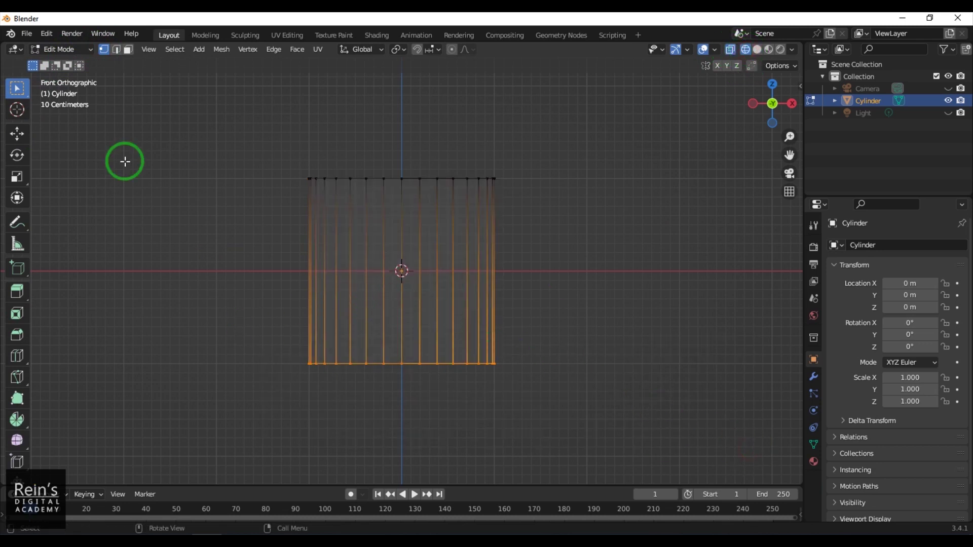
# Enable snapping and raise the cylinder's bottom vertices 1 m along Z to the level of the origin
pyautogui.click(17, 134)
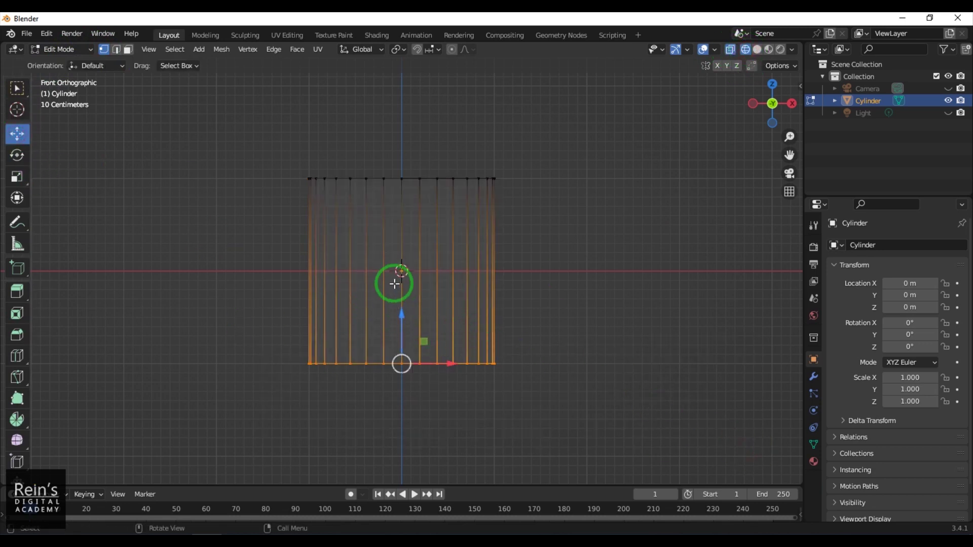
pyautogui.click(417, 49)
pyautogui.moveTo(403, 312); pyautogui.dragTo(413, 219)
pyautogui.hotkey('ctrl', 'z')
pyautogui.hotkey('ctrl', 'z')
pyautogui.moveTo(313, 180); pyautogui.dragTo(562, 243)
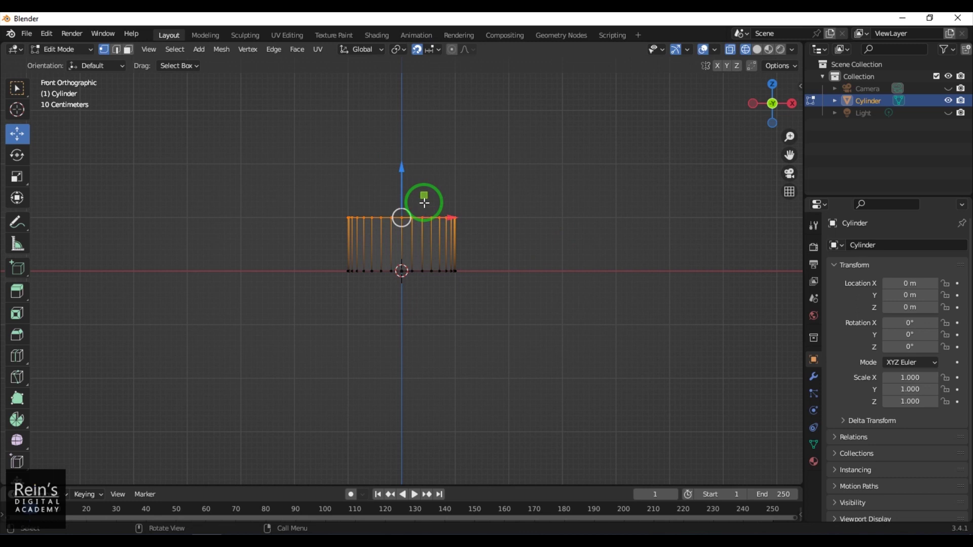
# Return the cylinder to Object Mode and switch the viewport to solid shading
pyautogui.click(84, 54)
pyautogui.click(76, 62)
pyautogui.moveTo(447, 329); pyautogui.dragTo(530, 353, button='middle')
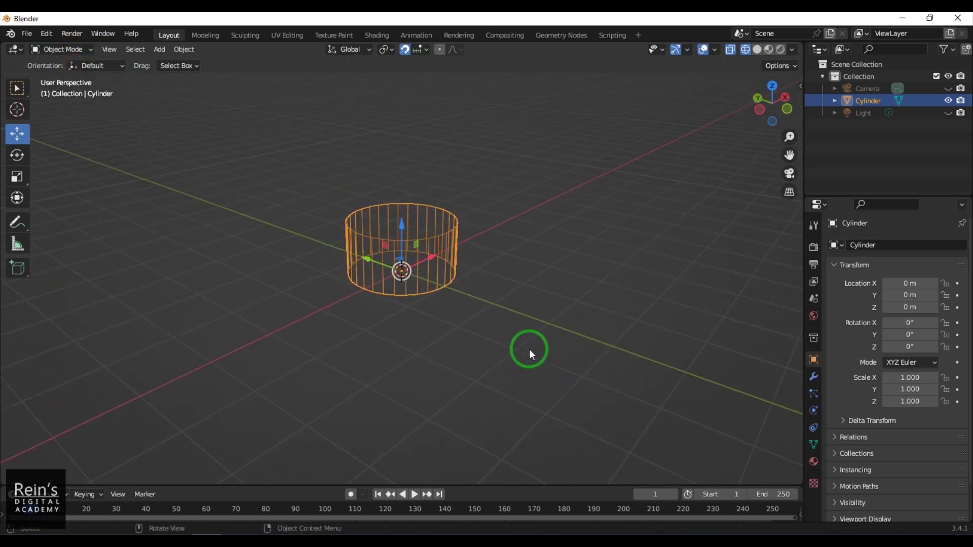
pyautogui.click(757, 50)
pyautogui.moveTo(549, 376); pyautogui.dragTo(523, 357, button='middle')
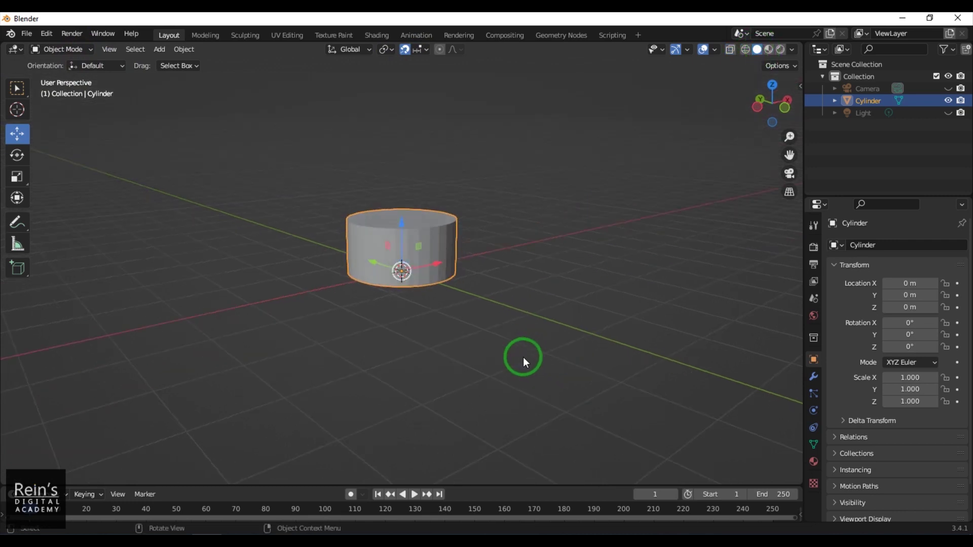
# Try scaling the cylinder to 3.770 along Z from its base origin, and clear the scale
pyautogui.moveTo(491, 296); pyautogui.dragTo(506, 391, button='middle')
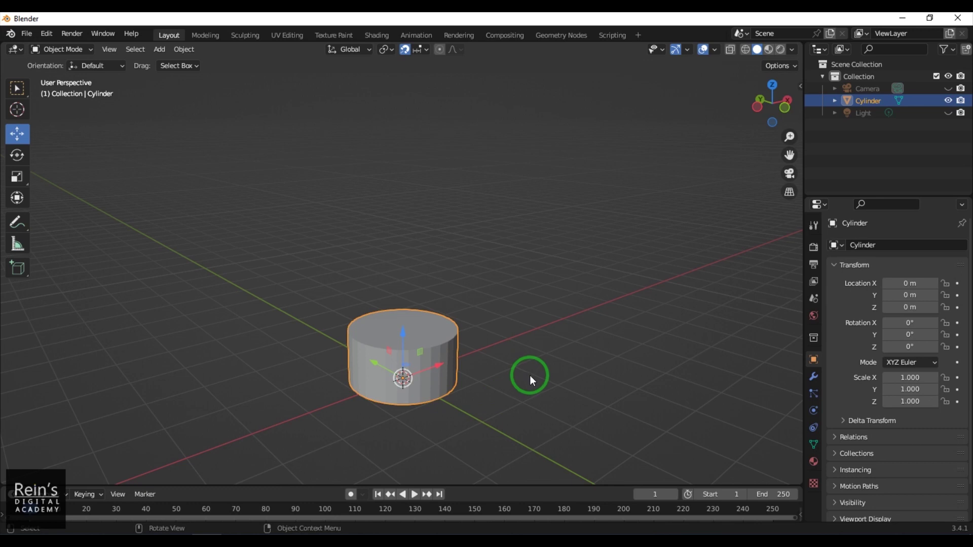
pyautogui.click(17, 176)
pyautogui.press('n')
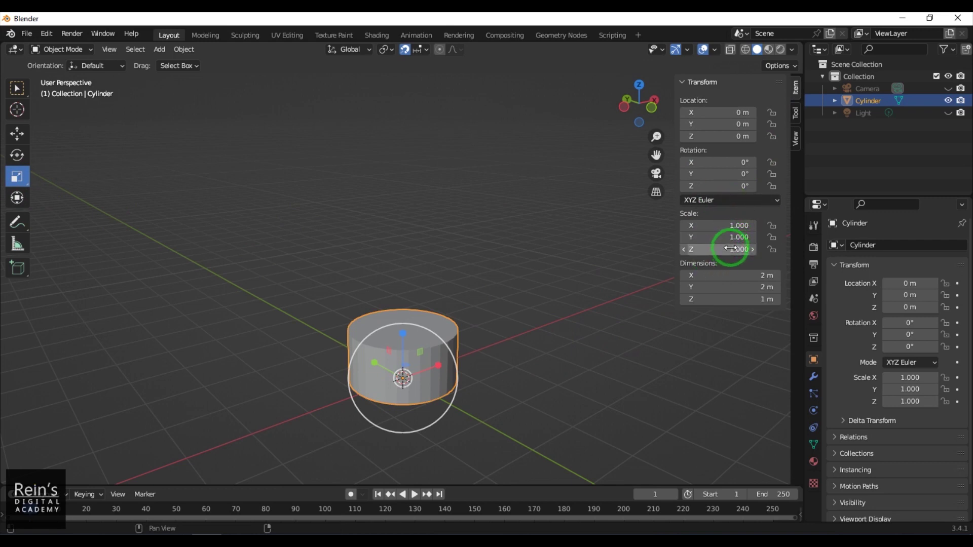
pyautogui.moveTo(731, 249); pyautogui.dragTo(904, 253)
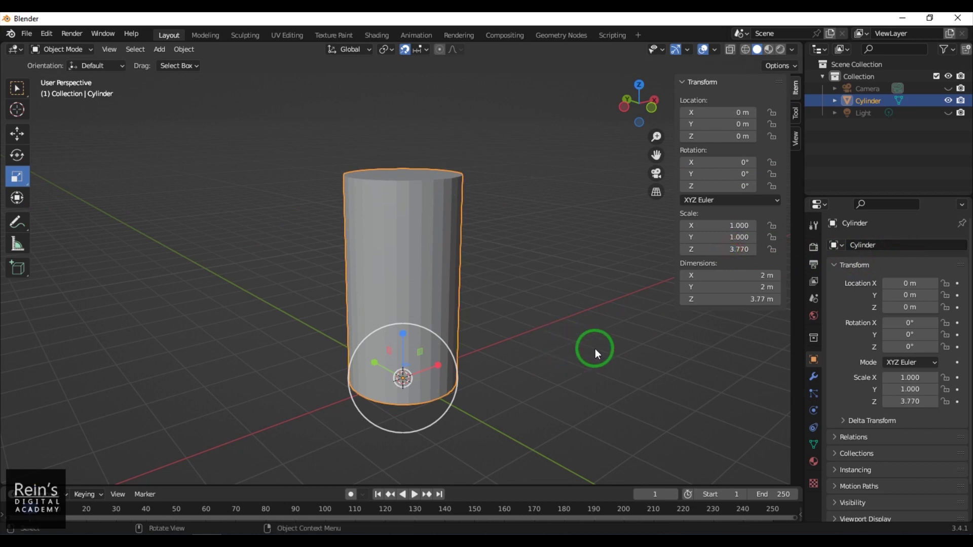
pyautogui.hotkey('alt', 's')
# Set the cylinder's Z scale to 2 in front view
pyautogui.press('KP_1')
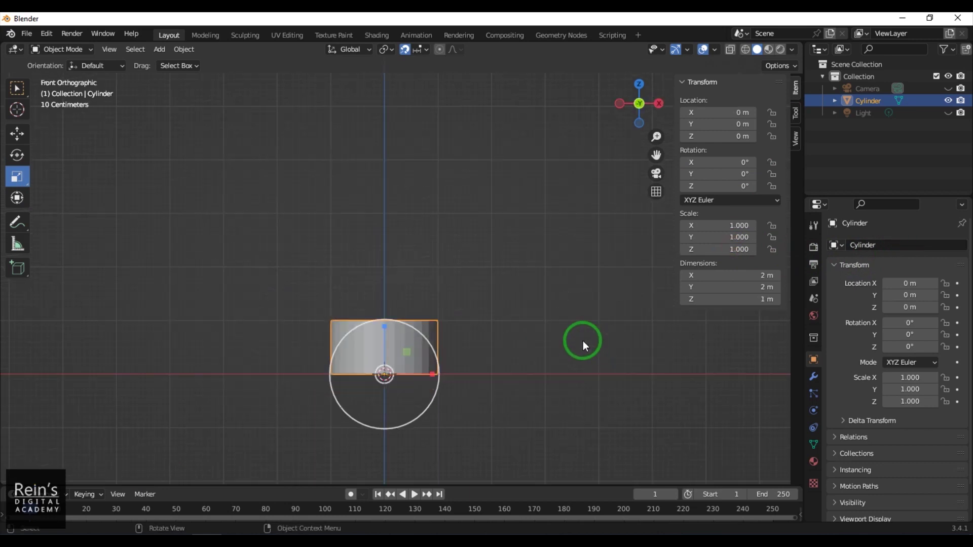
pyautogui.scroll(3, 525, 340)
pyautogui.click(738, 249)
pyautogui.write('2')
pyautogui.press('Return')
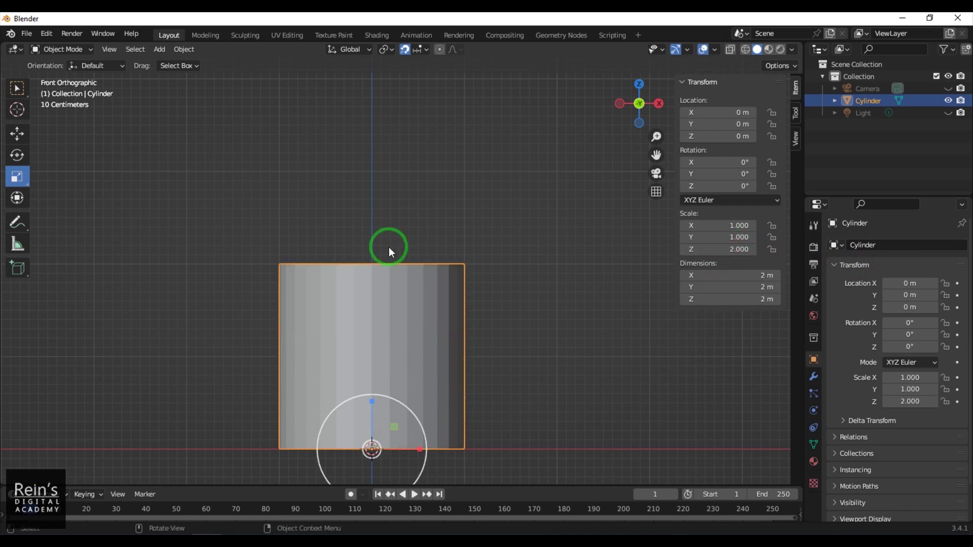
# Set the cylinder's Z scale to 10 and deselect the cylinder
pyautogui.scroll(-3, 388, 259)
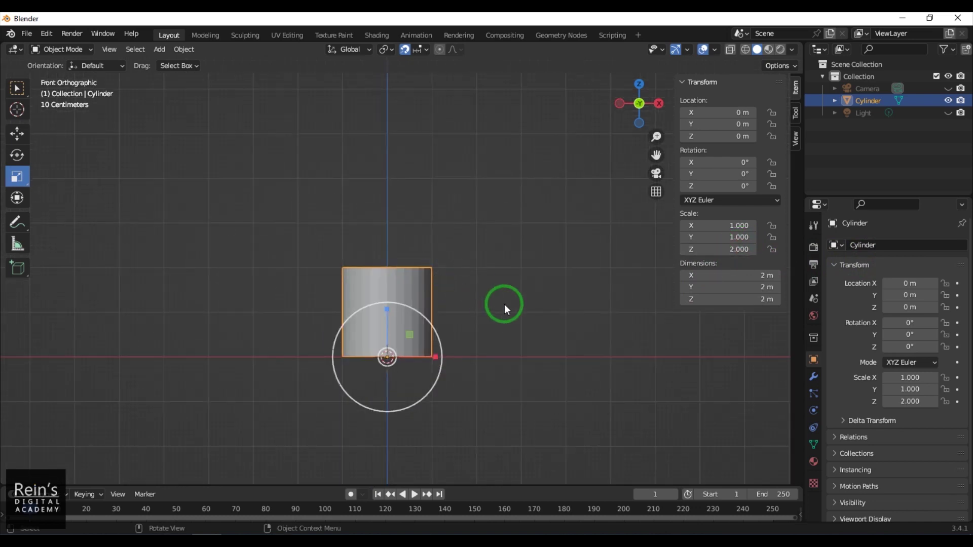
pyautogui.moveTo(613, 284)
pyautogui.mouseDown(button='middle')
pyautogui.moveTo(643, 335)
pyautogui.moveTo(597, 309)
pyautogui.moveTo(594, 286)
pyautogui.mouseUp(button='middle')
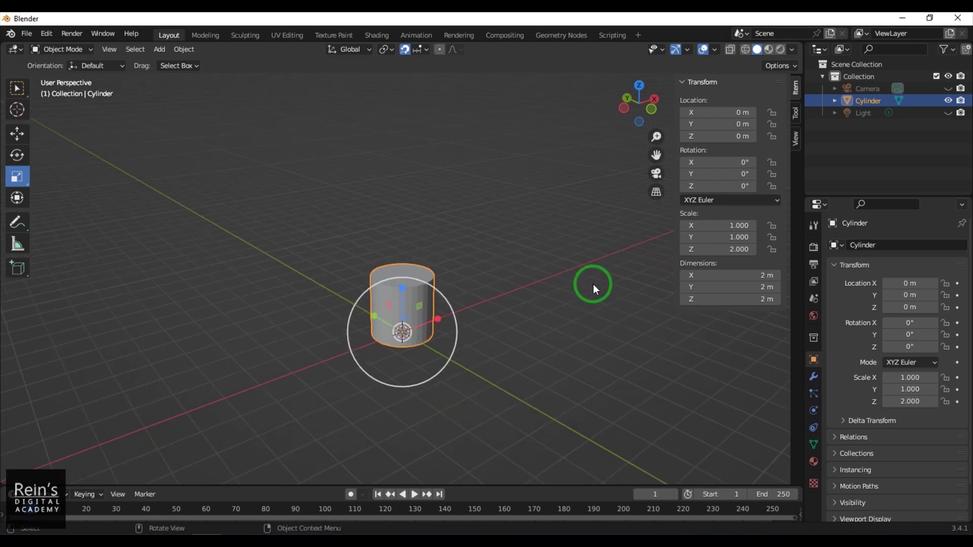
pyautogui.click(740, 248)
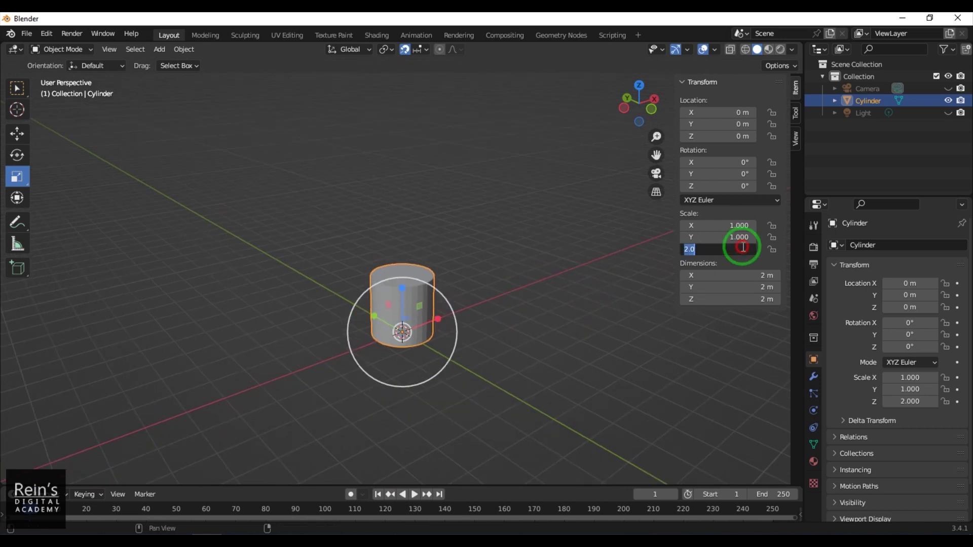
pyautogui.write('10')
pyautogui.press('Return')
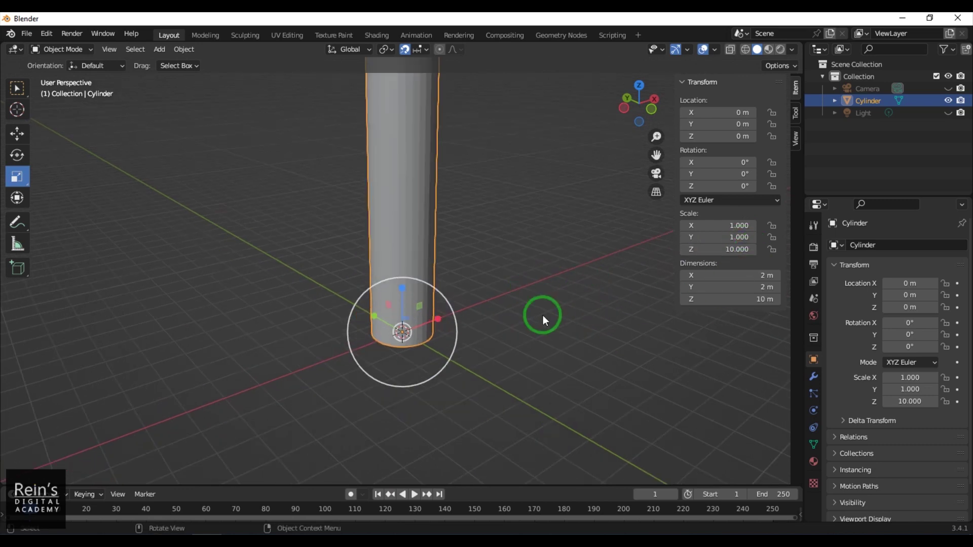
pyautogui.moveTo(528, 315); pyautogui.dragTo(560, 326, button='middle')
pyautogui.click(559, 326)
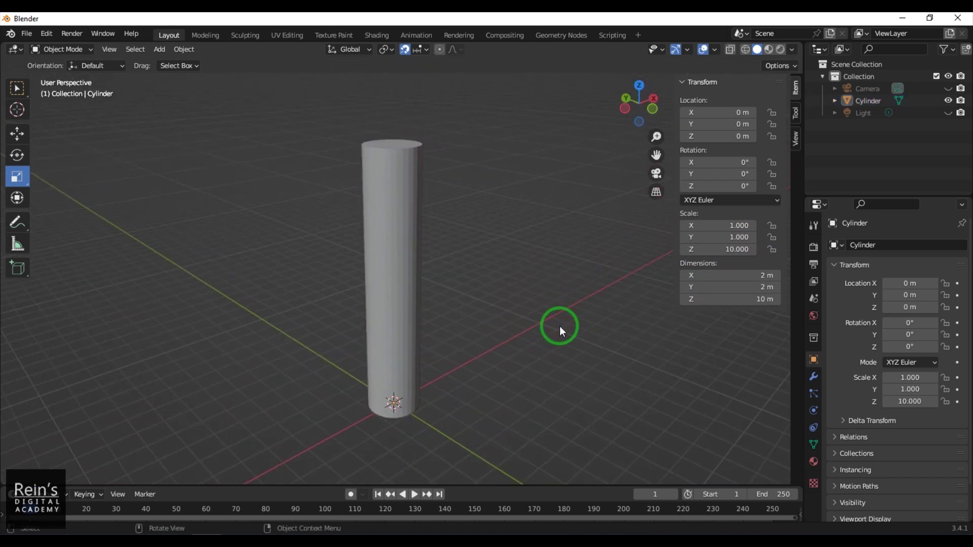
pyautogui.click(397, 275)
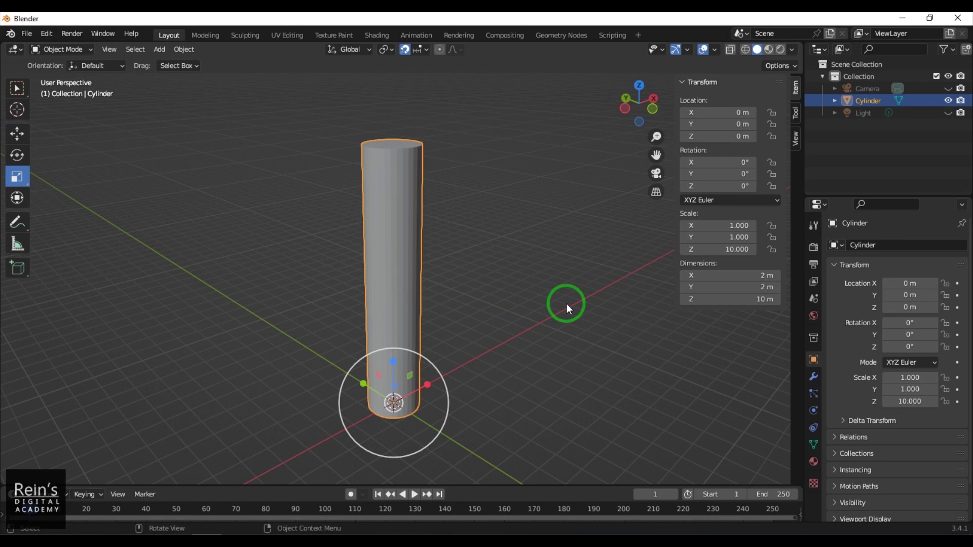
pyautogui.click(566, 303)
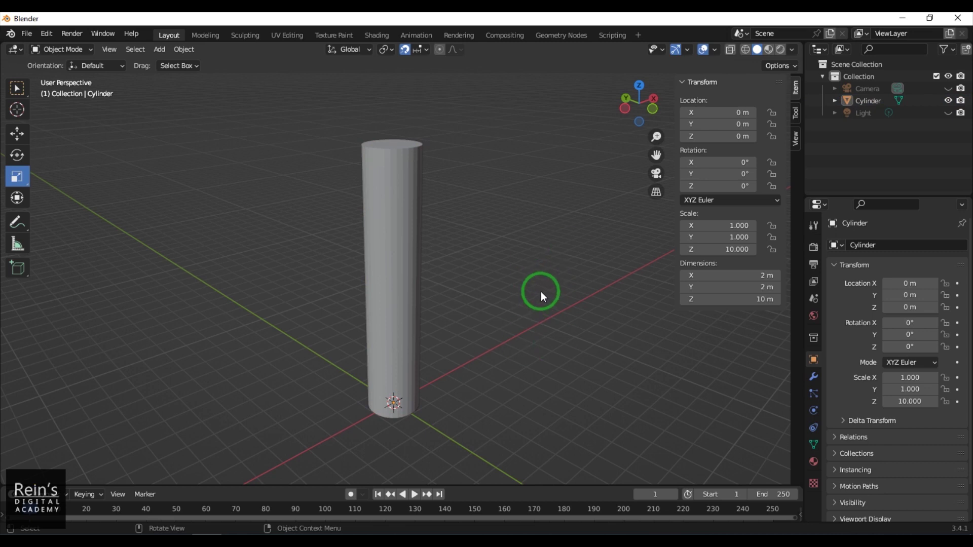
# Add a cube mesh at the cylinder's base and activate the Move tool in front view
pyautogui.hotkey('shift', 'a')
pyautogui.moveTo(540, 290)
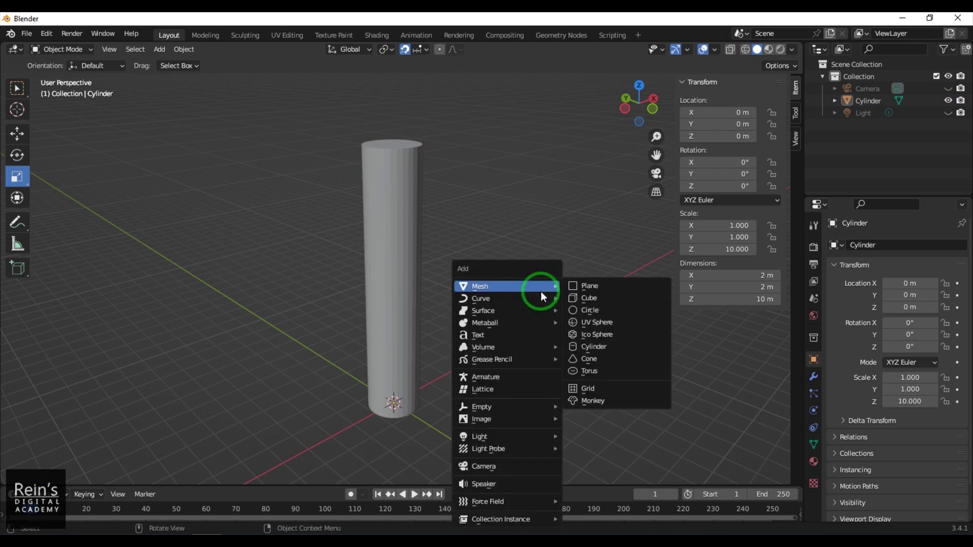
pyautogui.click(619, 299)
pyautogui.moveTo(531, 410); pyautogui.dragTo(577, 369, button='middle')
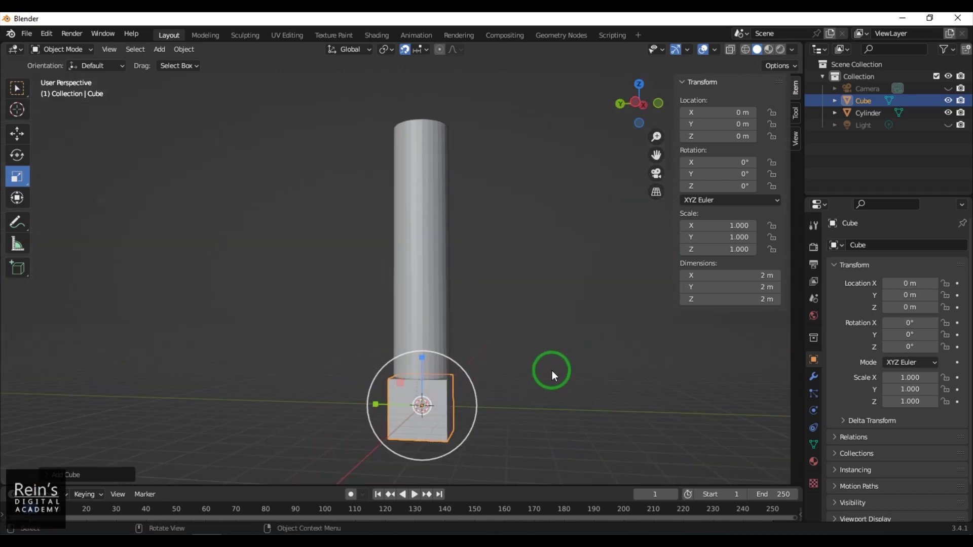
pyautogui.press('KP_1')
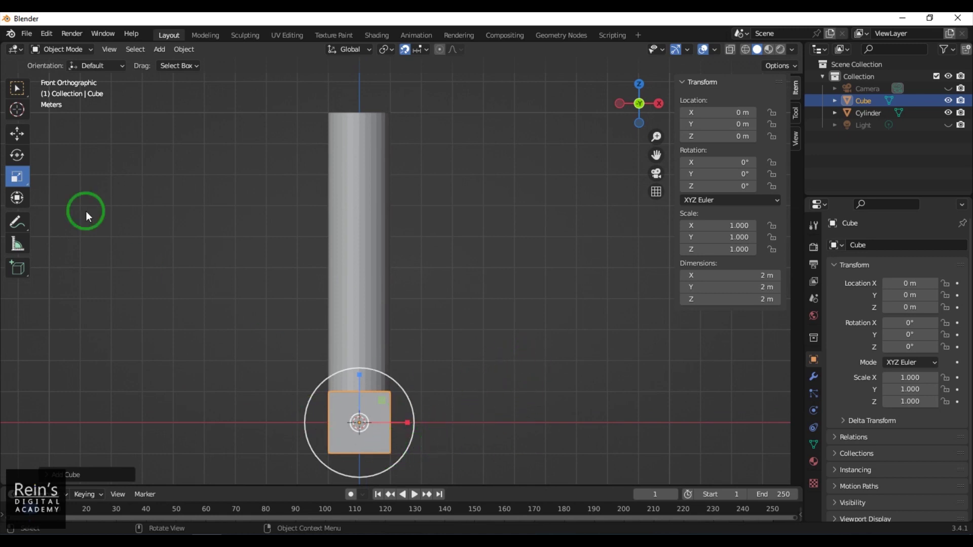
pyautogui.click(16, 133)
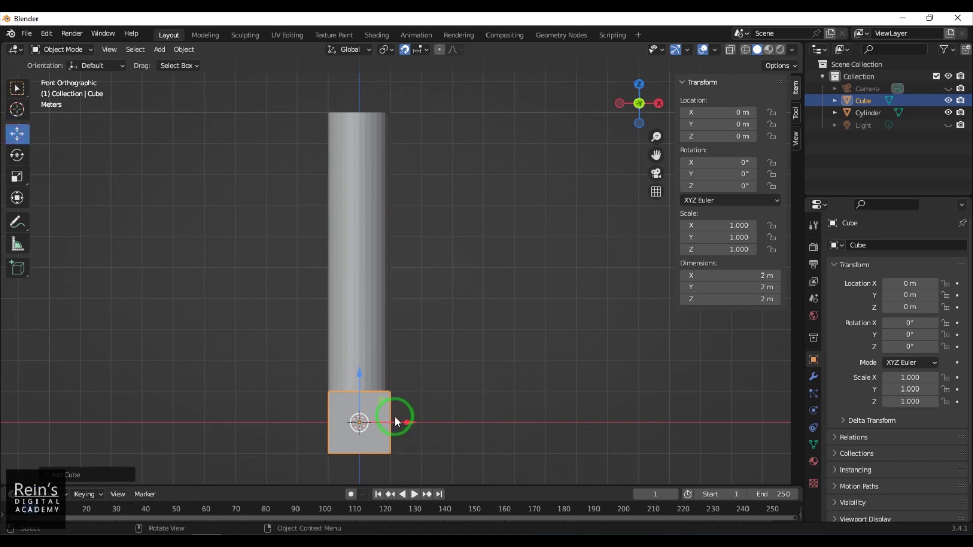
# Move the cube along the X axis away from the cylinder to a location of 5.7 m
pyautogui.moveTo(409, 422); pyautogui.dragTo(520, 440)
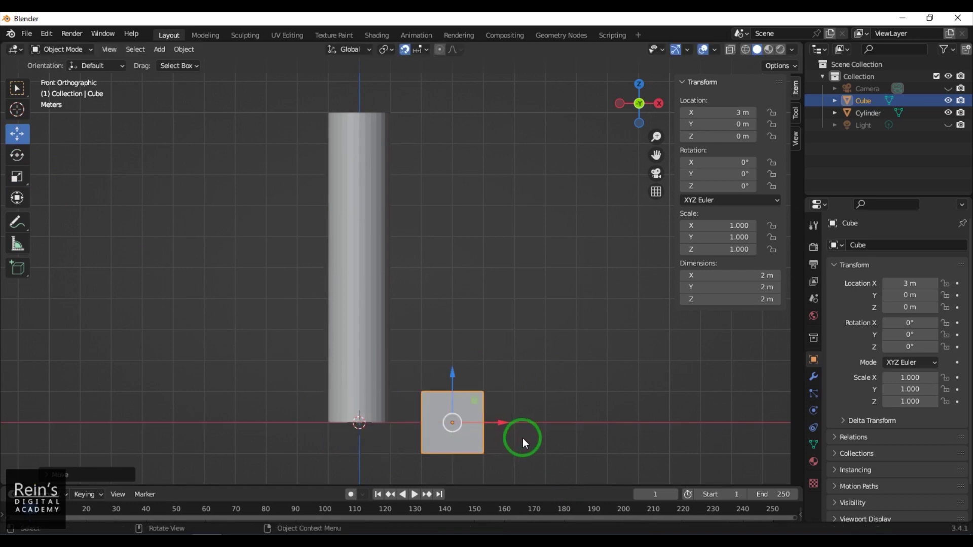
pyautogui.scroll(1, 521, 439)
pyautogui.keyDown('shift'); pyautogui.moveTo(576, 441); pyautogui.dragTo(534, 306, button='middle'); pyautogui.keyUp('shift')
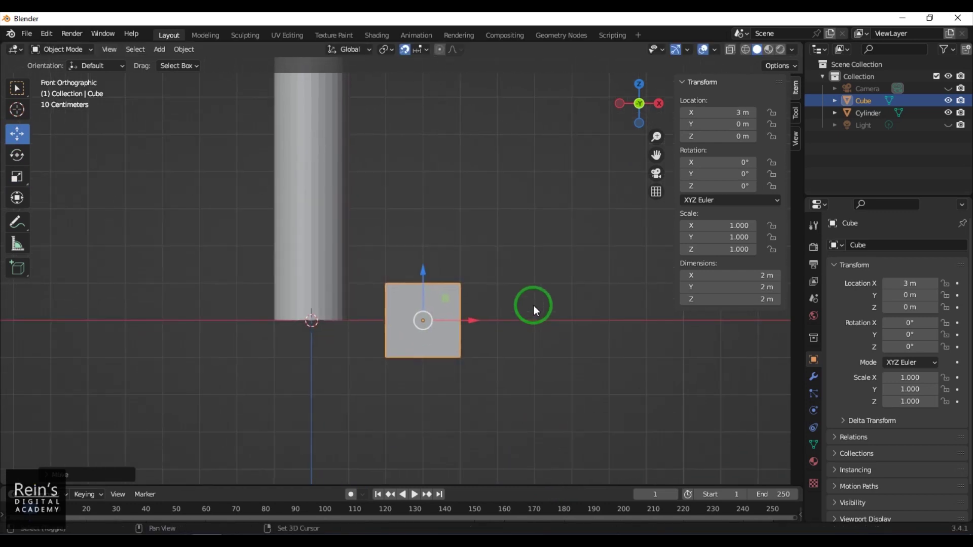
pyautogui.scroll(1, 527, 314)
pyautogui.moveTo(490, 333); pyautogui.dragTo(596, 341)
# In Edit Mode with X-ray on, raise the cube's bottom vertices to the ground line so the cube is 1 m high
pyautogui.press('Tab')
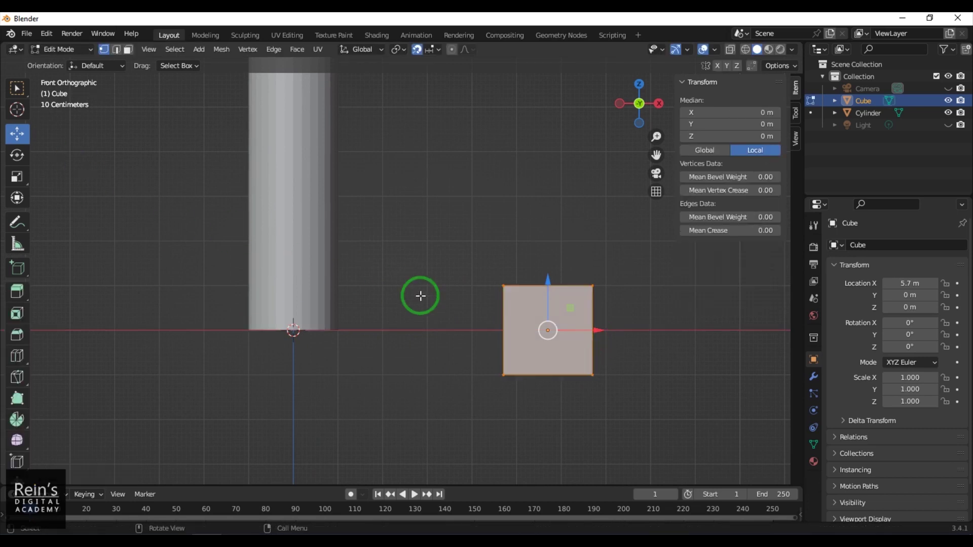
pyautogui.click(103, 50)
pyautogui.click(729, 50)
pyautogui.moveTo(467, 342); pyautogui.dragTo(718, 418)
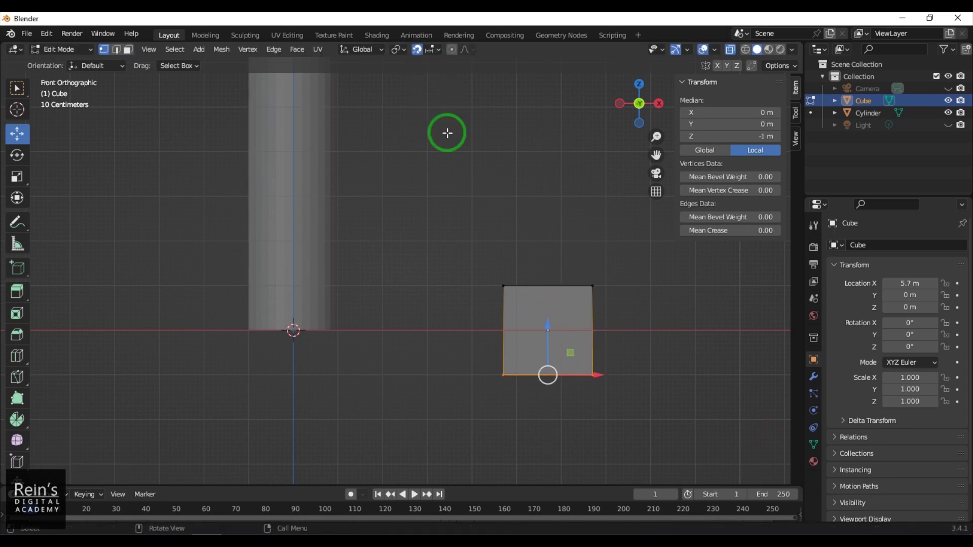
pyautogui.scroll(3, 582, 343)
pyautogui.moveTo(654, 402); pyautogui.dragTo(652, 321)
# Stretch the cube's cylinder-facing side along X to a local position of -4.7 m, and turn off X-ray
pyautogui.moveTo(529, 254); pyautogui.dragTo(617, 412)
pyautogui.moveTo(623, 330); pyautogui.dragTo(340, 337)
pyautogui.moveTo(432, 410); pyautogui.dragTo(418, 398, button='middle')
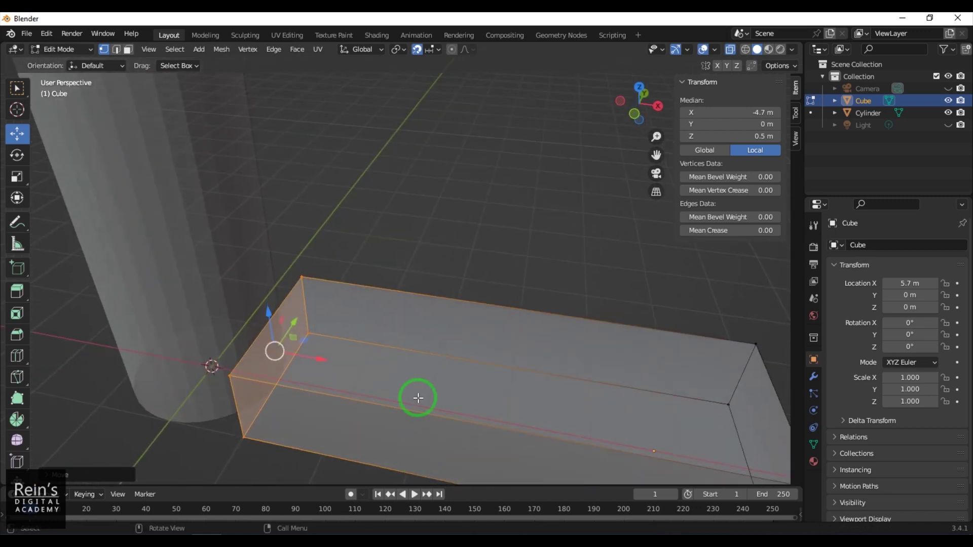
pyautogui.scroll(-8, 419, 398)
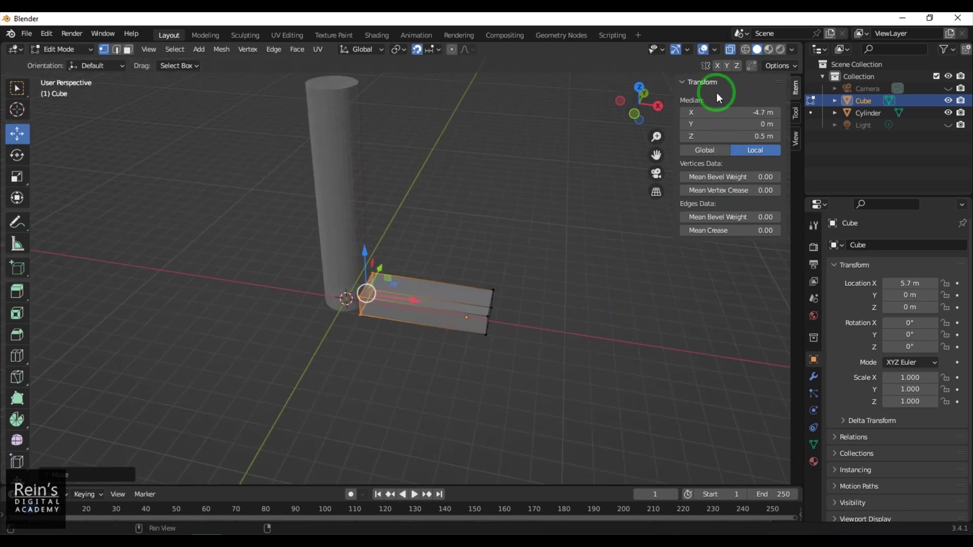
pyautogui.click(730, 49)
pyautogui.moveTo(582, 243); pyautogui.dragTo(427, 354, button='middle')
pyautogui.scroll(2, 427, 354)
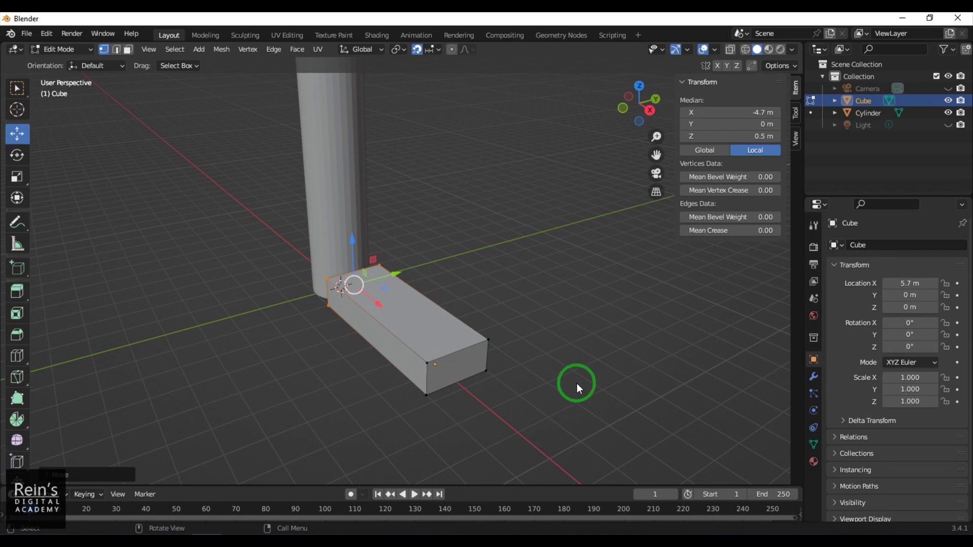
pyautogui.moveTo(514, 409); pyautogui.dragTo(408, 341, button='middle')
pyautogui.moveTo(401, 371); pyautogui.dragTo(416, 345, button='middle')
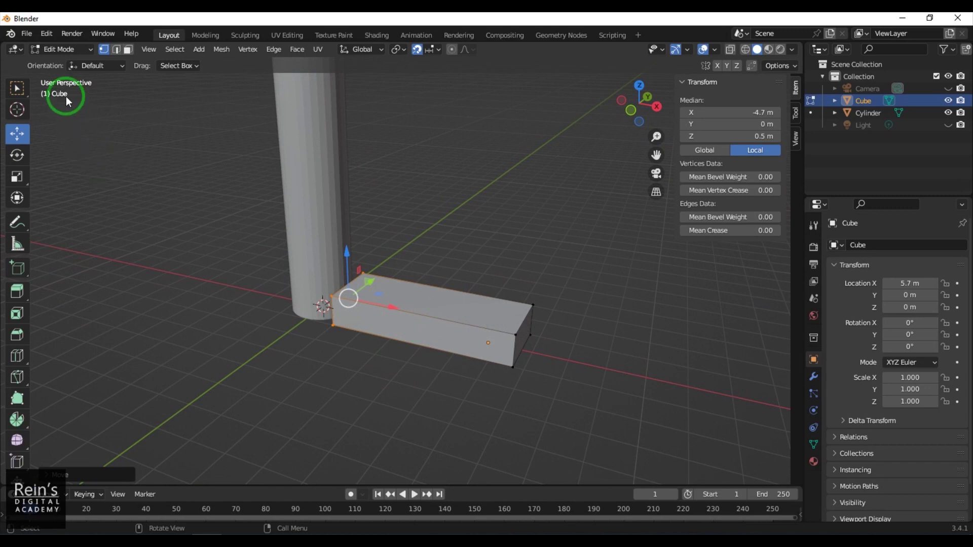
# Return to Object Mode, select the stretched block and snap the 3D cursor to the world origin
pyautogui.click(59, 49)
pyautogui.click(57, 58)
pyautogui.click(415, 306)
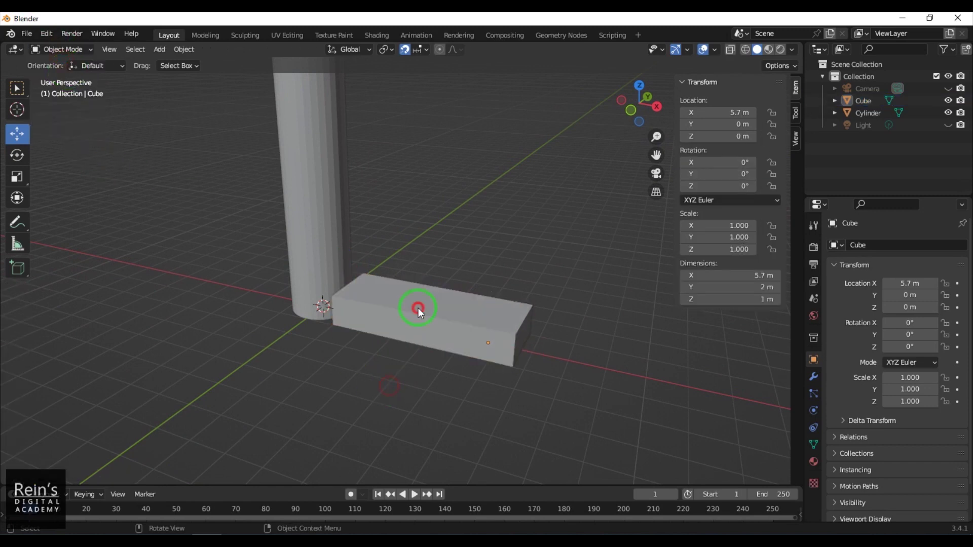
pyautogui.moveTo(345, 395); pyautogui.dragTo(628, 300, button='middle')
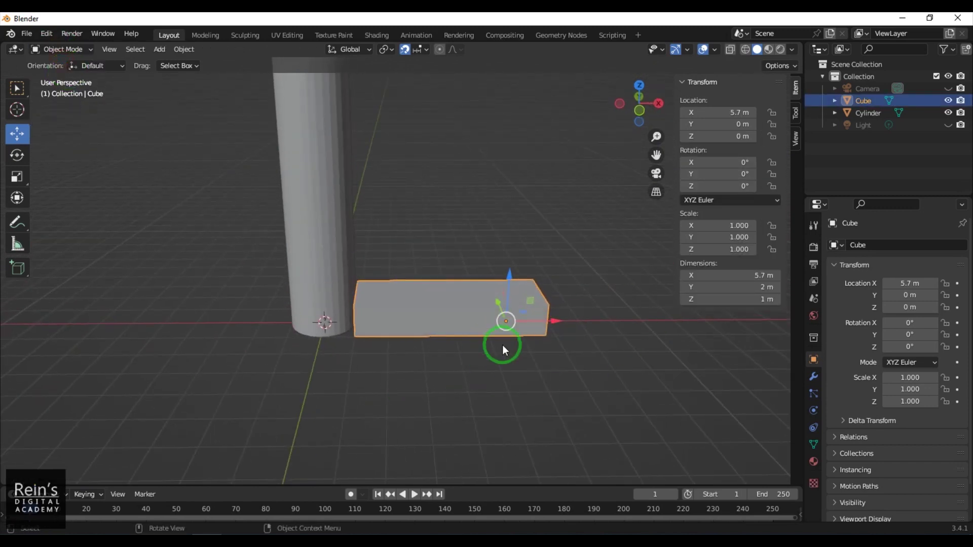
pyautogui.rightClick(475, 312)
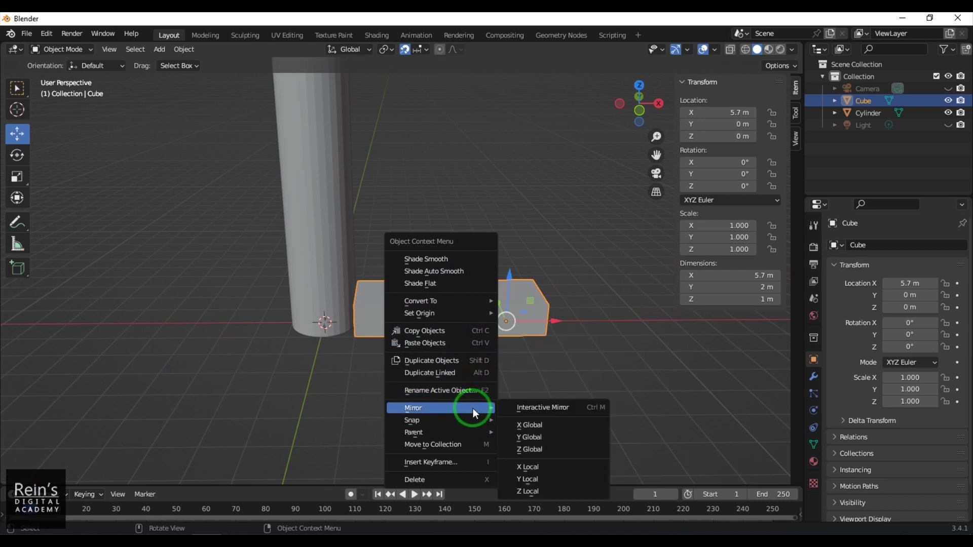
pyautogui.moveTo(472, 421)
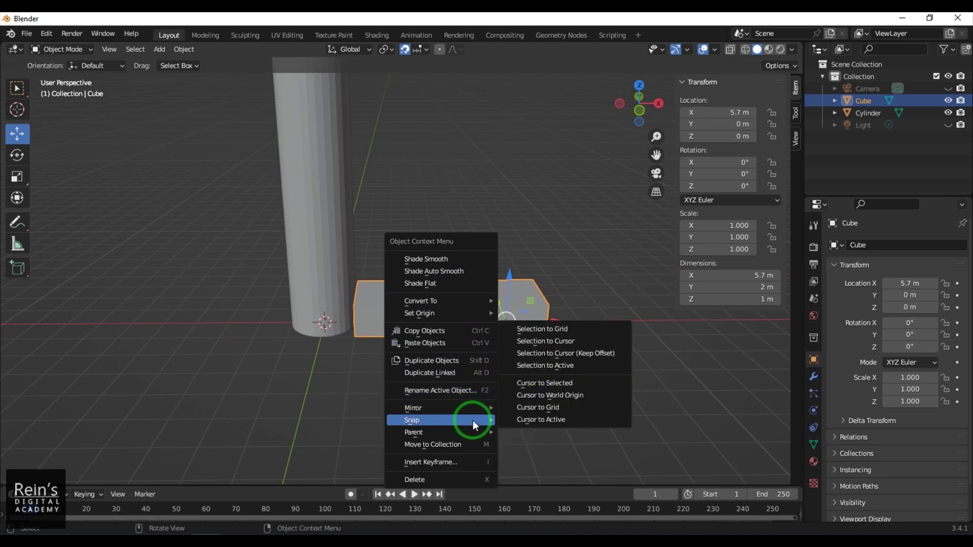
pyautogui.click(530, 396)
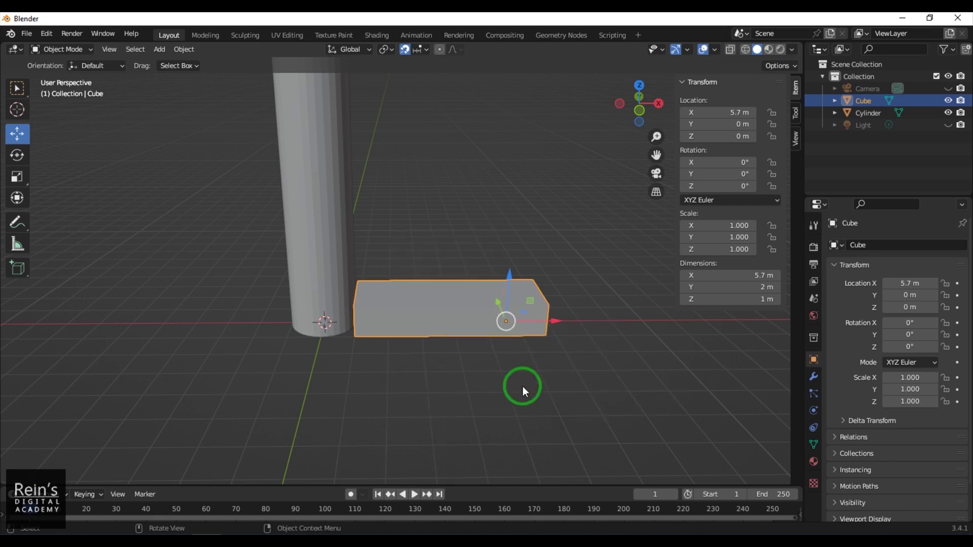
# Set the stretched block's origin to the 3D cursor
pyautogui.rightClick(433, 291)
pyautogui.moveTo(430, 291)
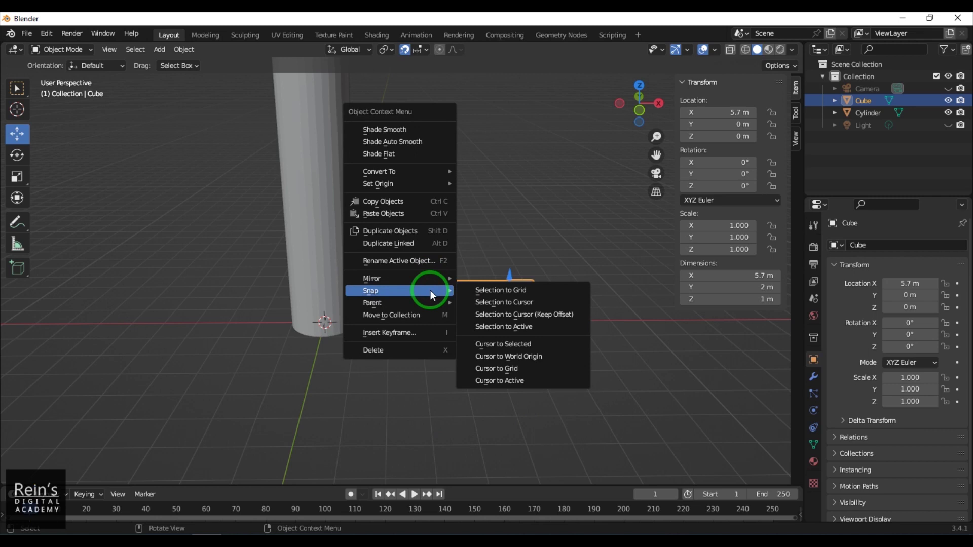
pyautogui.moveTo(425, 182)
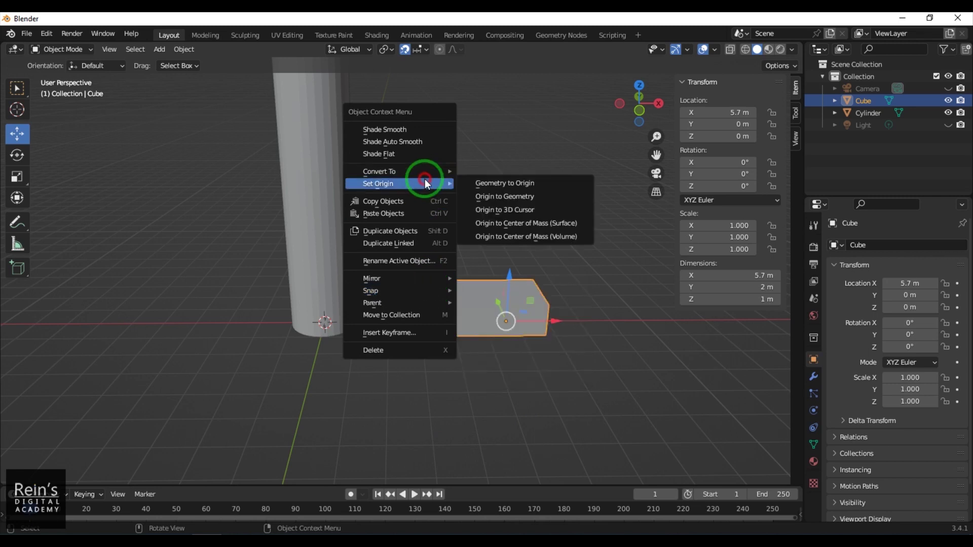
pyautogui.click(542, 209)
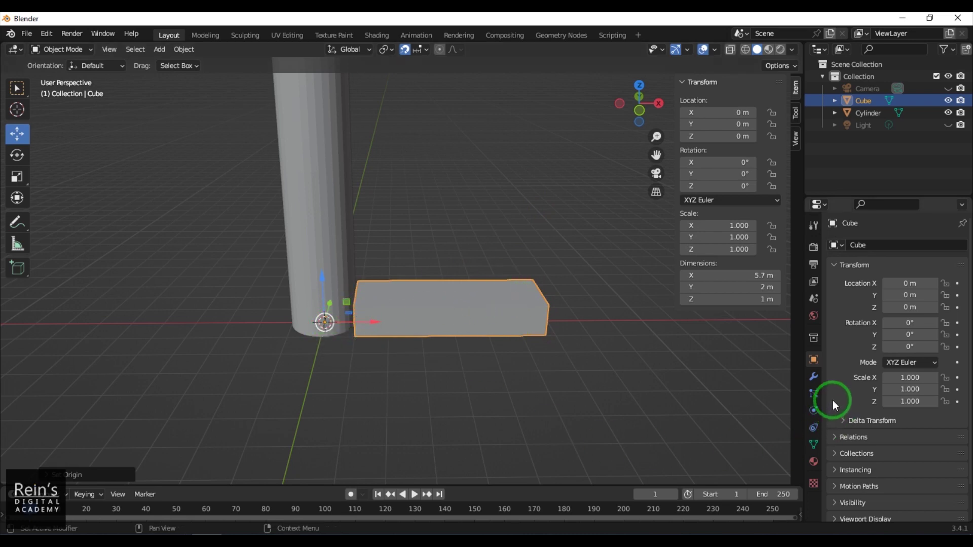
# Expand the block's Delta Transform settings, review its location, rotation and scale values, and deselect the block
pyautogui.click(837, 419)
pyautogui.scroll(-2, 837, 418)
pyautogui.scroll(1, 835, 417)
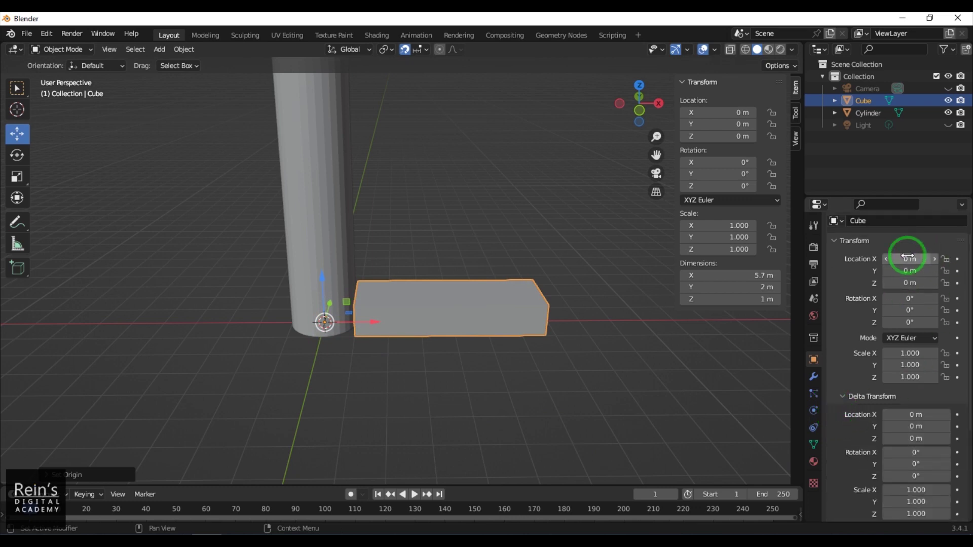
pyautogui.scroll(-3, 928, 456)
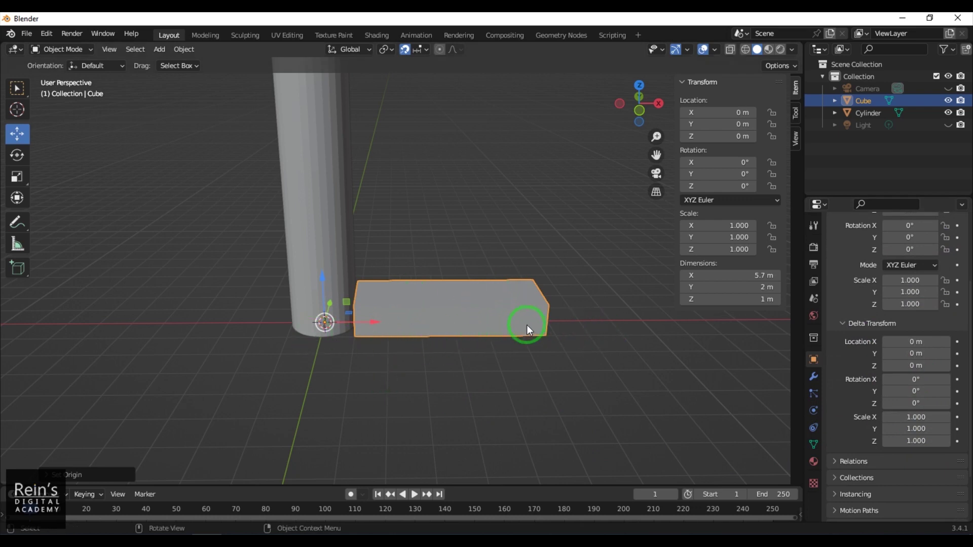
pyautogui.click(392, 376)
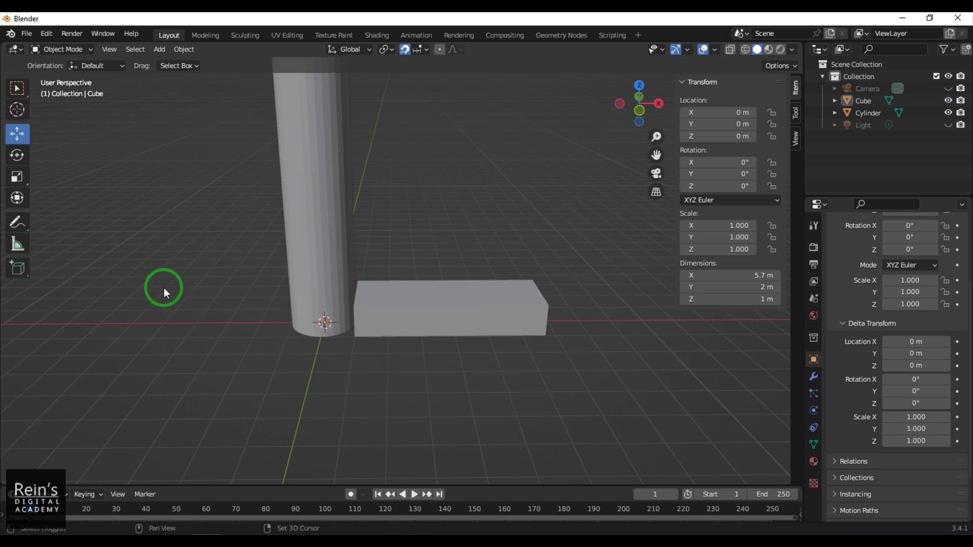
# Add a second cube mesh and move it along X to -5 m, on the cylinder's other side
pyautogui.hotkey('shift', 'a')
pyautogui.moveTo(164, 288)
pyautogui.click(221, 298)
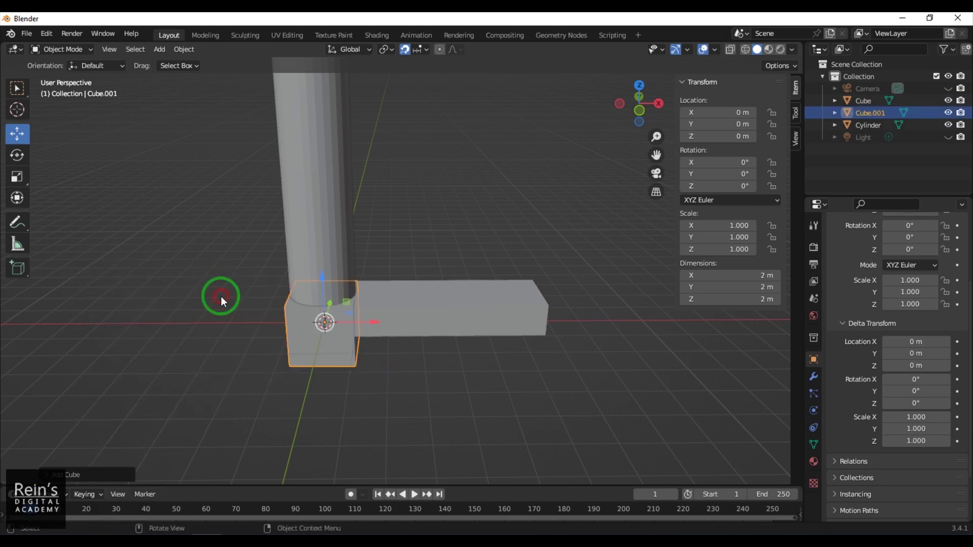
pyautogui.moveTo(365, 321); pyautogui.dragTo(347, 351)
# Scale the second cube into a flat slab, 3.625 along X and 0.319 along Z
pyautogui.click(16, 177)
pyautogui.moveTo(163, 285); pyautogui.dragTo(157, 296)
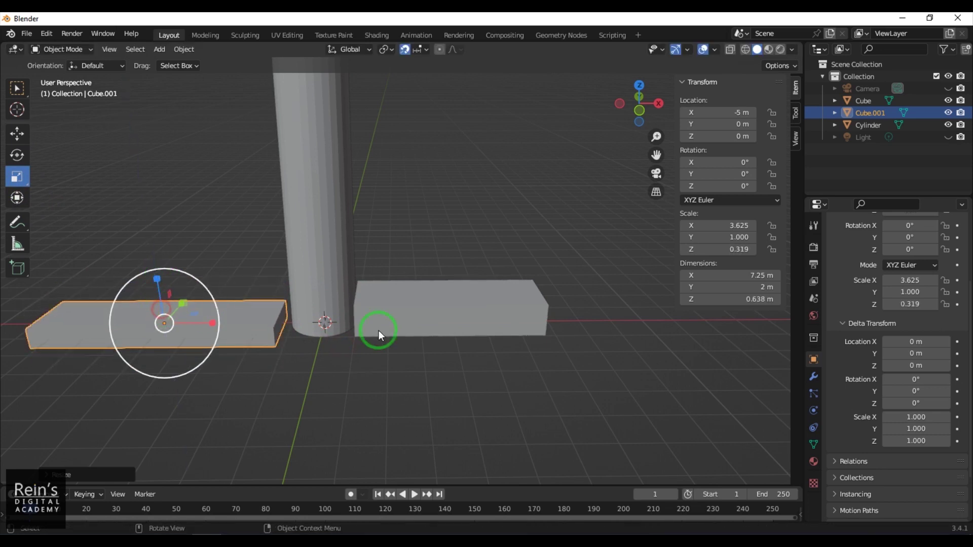
pyautogui.scroll(3, 919, 402)
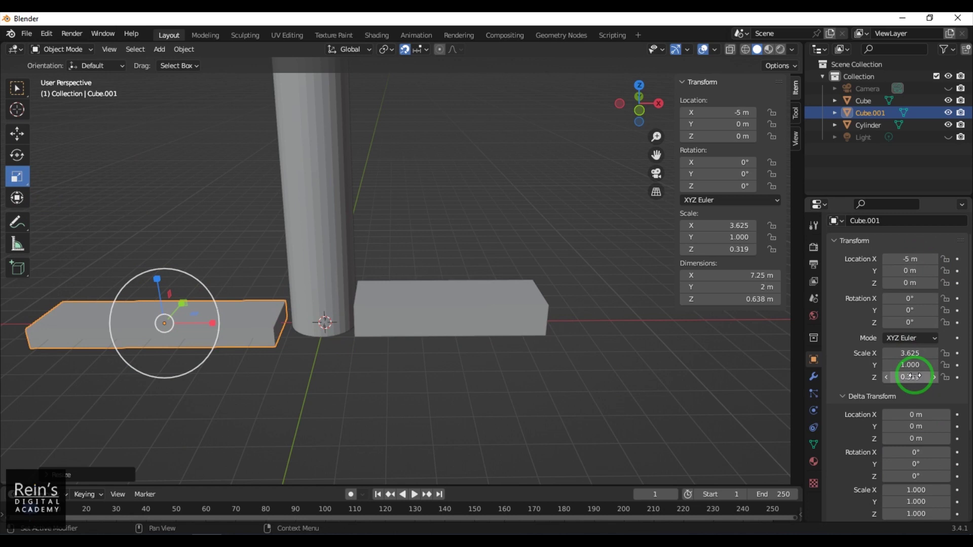
# Apply all transforms to the flat slab with the Move tool active
pyautogui.click(393, 413)
pyautogui.click(210, 328)
pyautogui.click(16, 134)
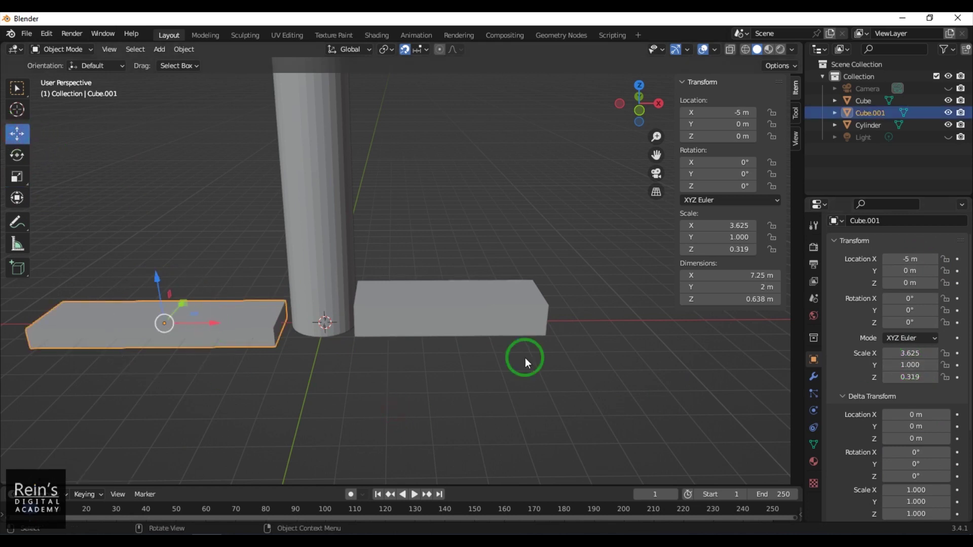
pyautogui.click(175, 50)
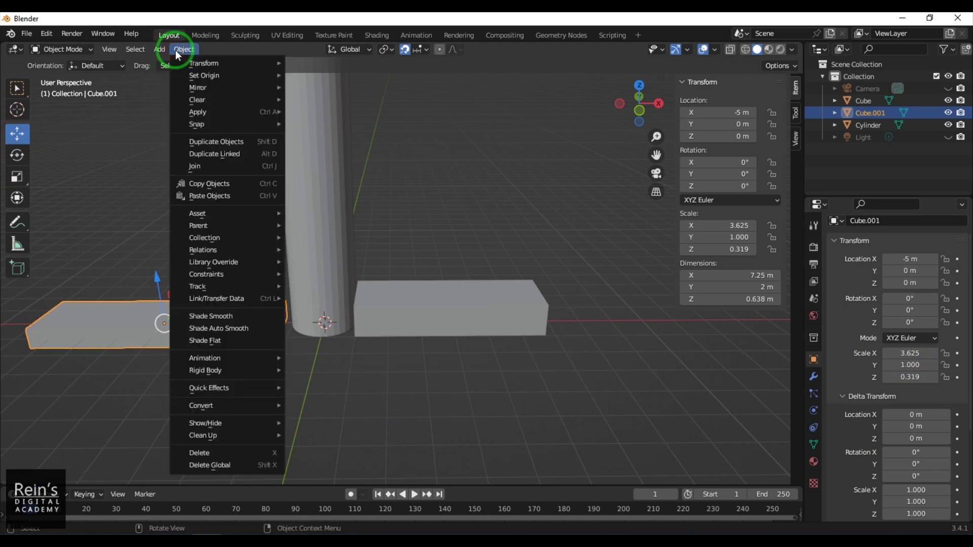
pyautogui.moveTo(227, 110)
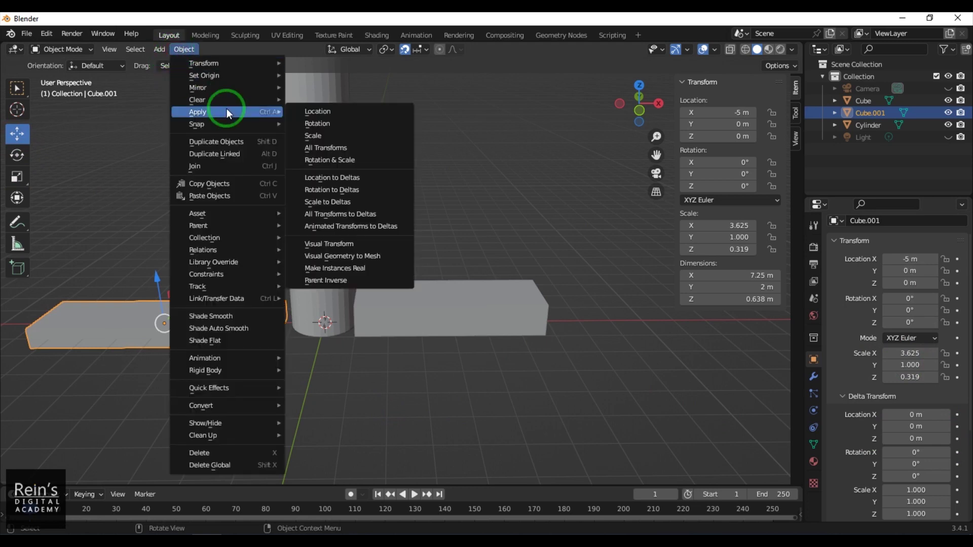
pyautogui.click(363, 146)
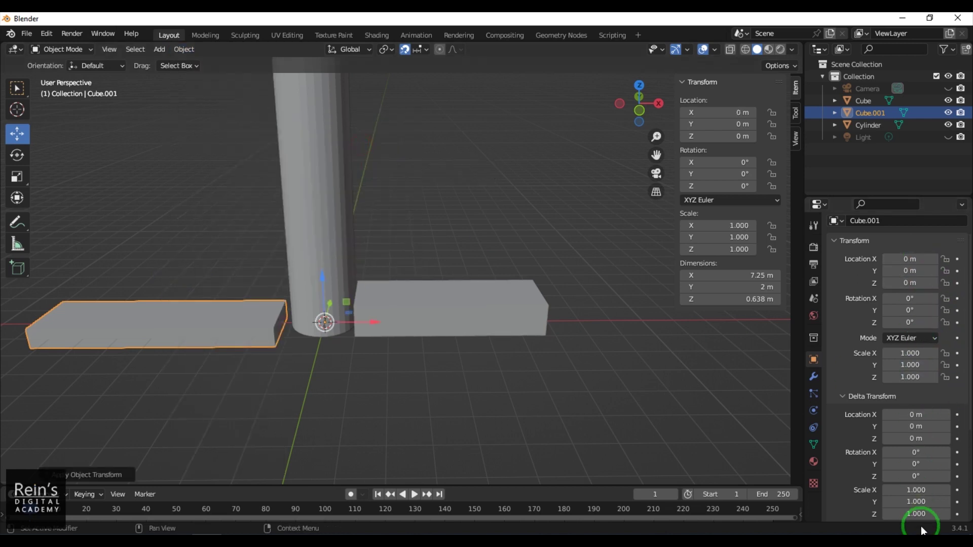
# Delete the flat slab from the scene
pyautogui.click(212, 327)
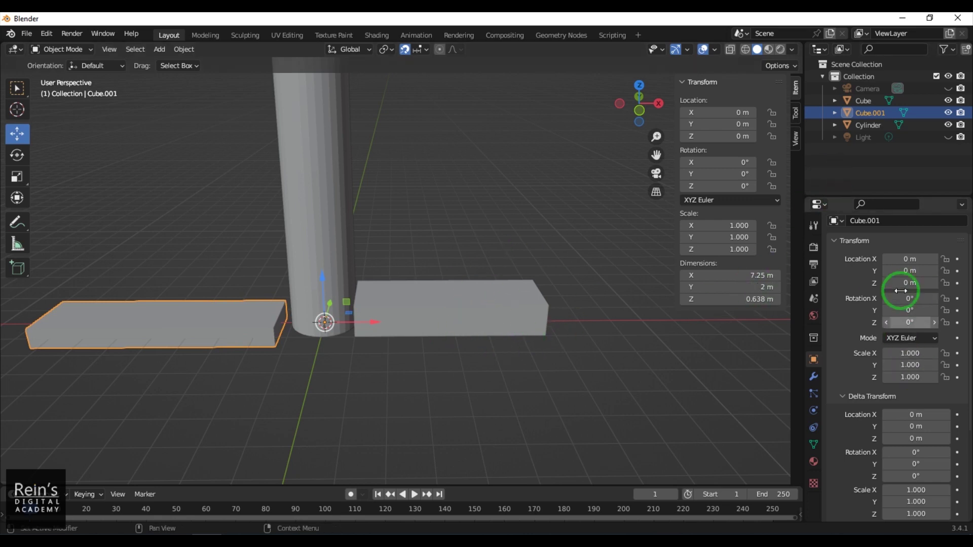
pyautogui.click(478, 398)
pyautogui.click(233, 319)
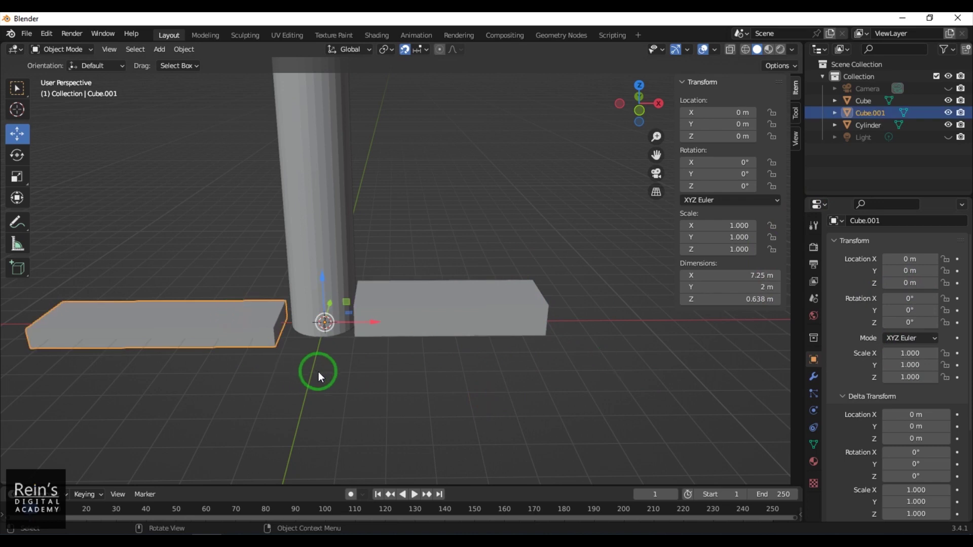
pyautogui.press('Delete')
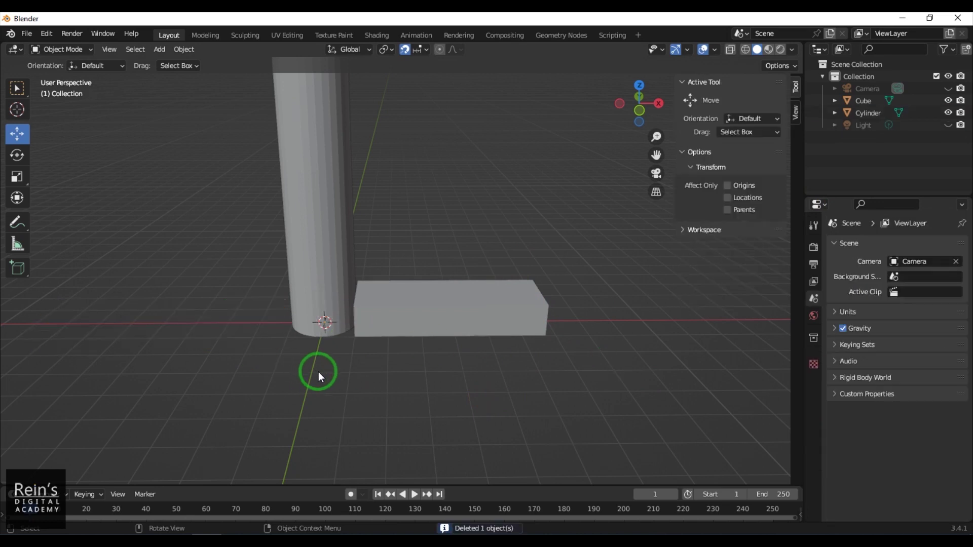
# Turn on the Wireframe geometry overlay in the viewport and deselect the stretched block
pyautogui.click(409, 328)
pyautogui.scroll(-3, 419, 321)
pyautogui.scroll(2, 421, 319)
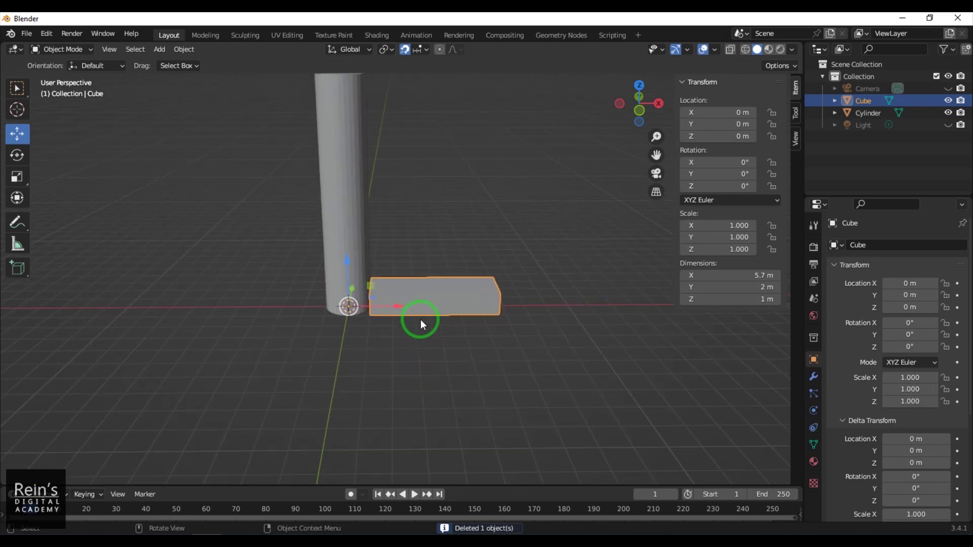
pyautogui.scroll(3, 420, 318)
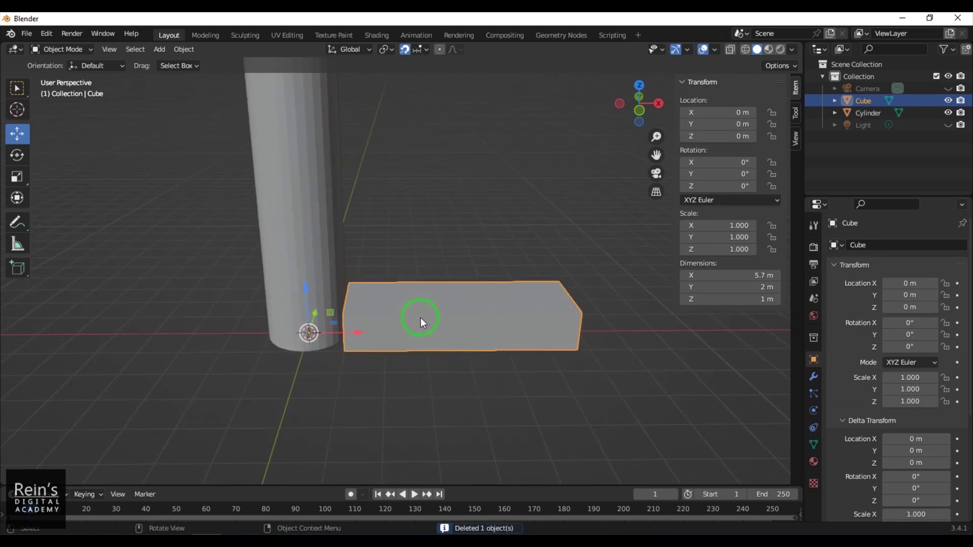
pyautogui.click(713, 50)
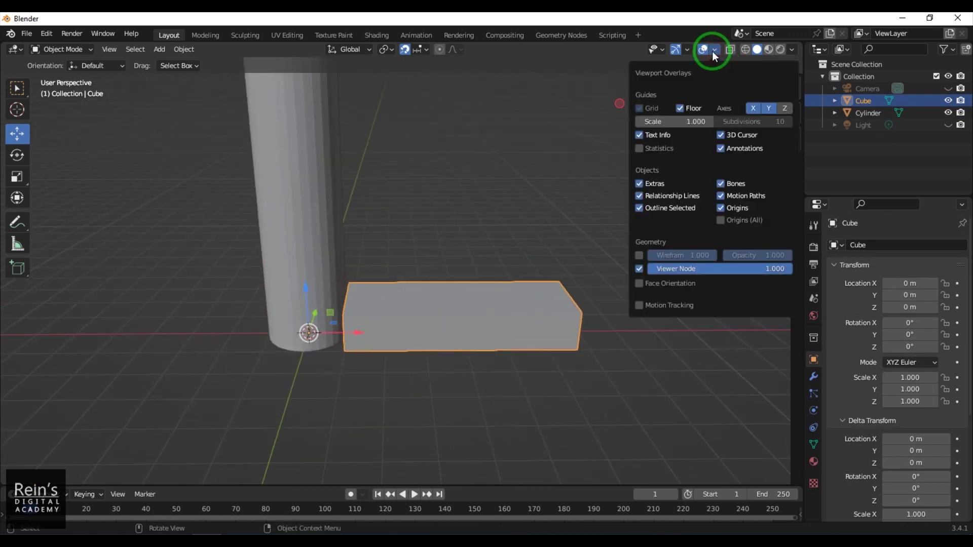
pyautogui.click(641, 255)
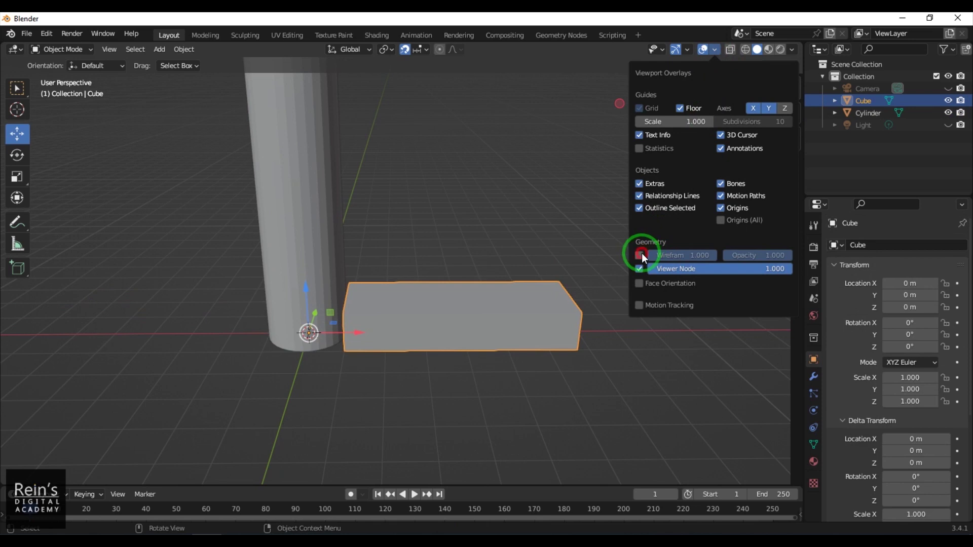
pyautogui.click(373, 458)
pyautogui.moveTo(494, 414); pyautogui.dragTo(434, 424, button='middle')
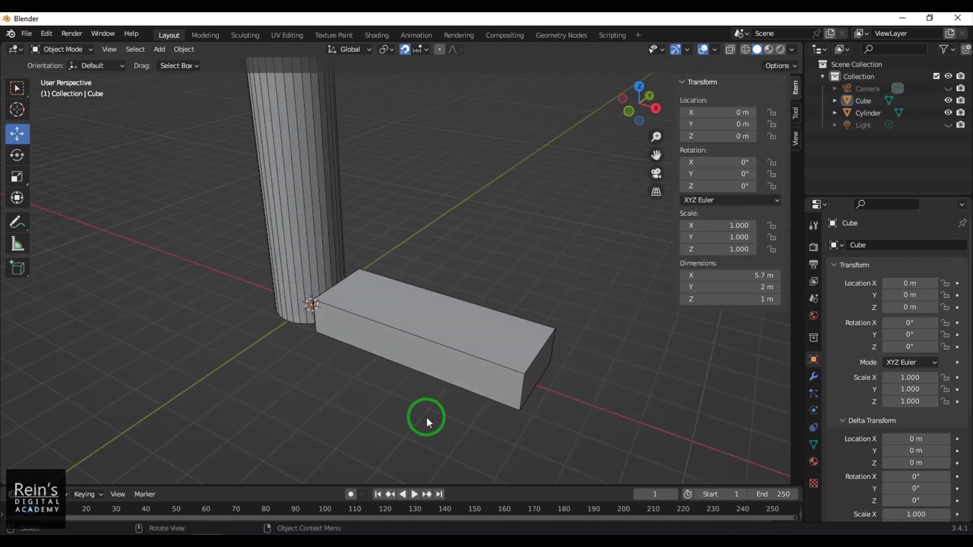
# Open the modifier settings of the stretched block
pyautogui.click(458, 360)
pyautogui.click(342, 412)
pyautogui.click(813, 377)
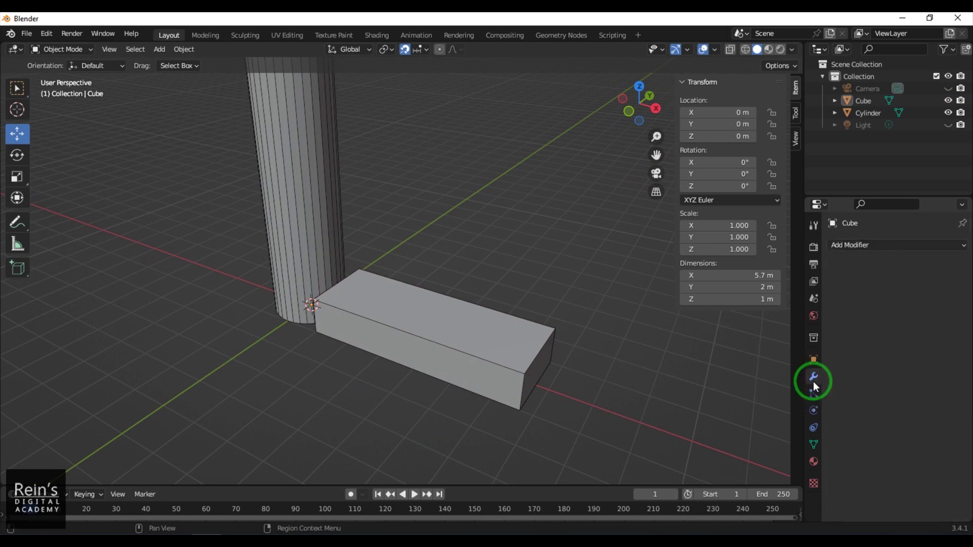
# Add an Array modifier to the stretched block and collapse its Relative Offset settings
pyautogui.click(875, 245)
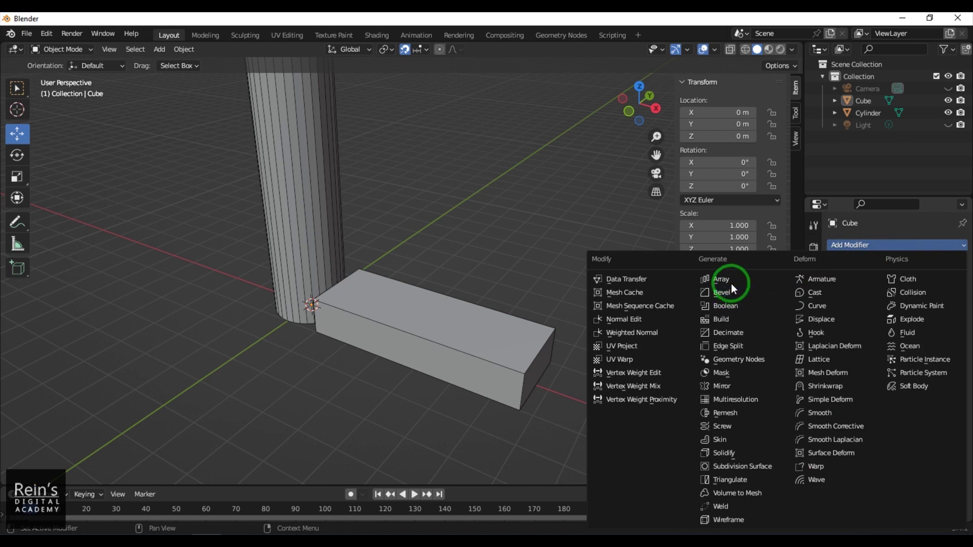
pyautogui.click(413, 345)
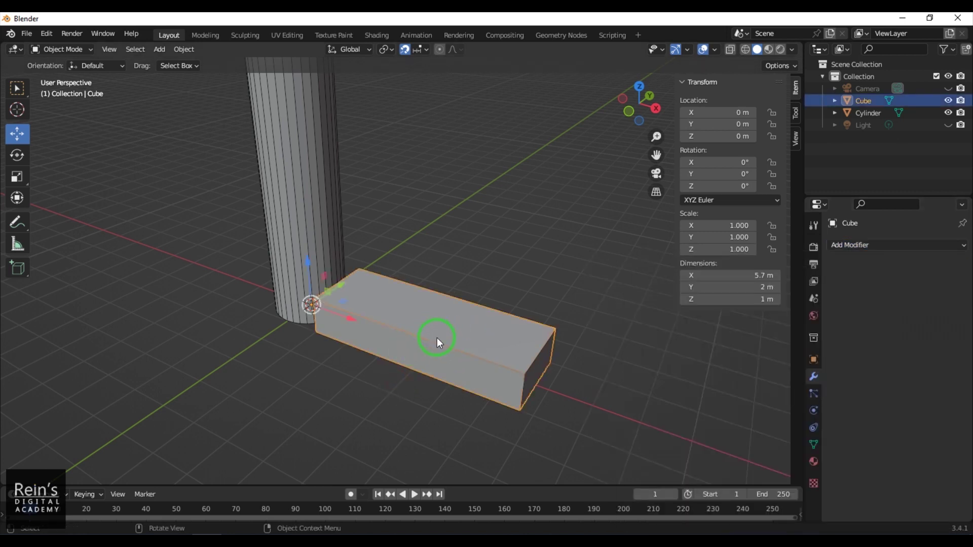
pyautogui.click(864, 246)
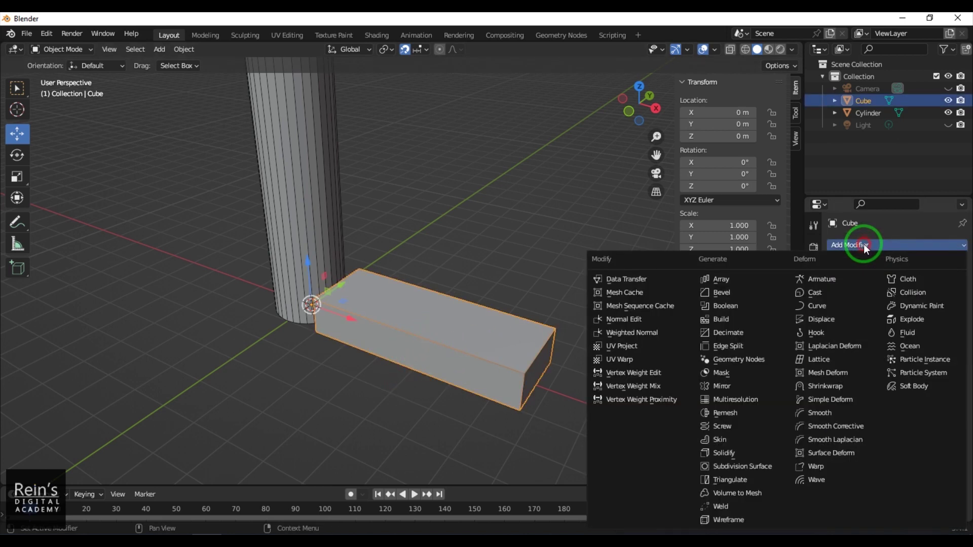
pyautogui.click(720, 281)
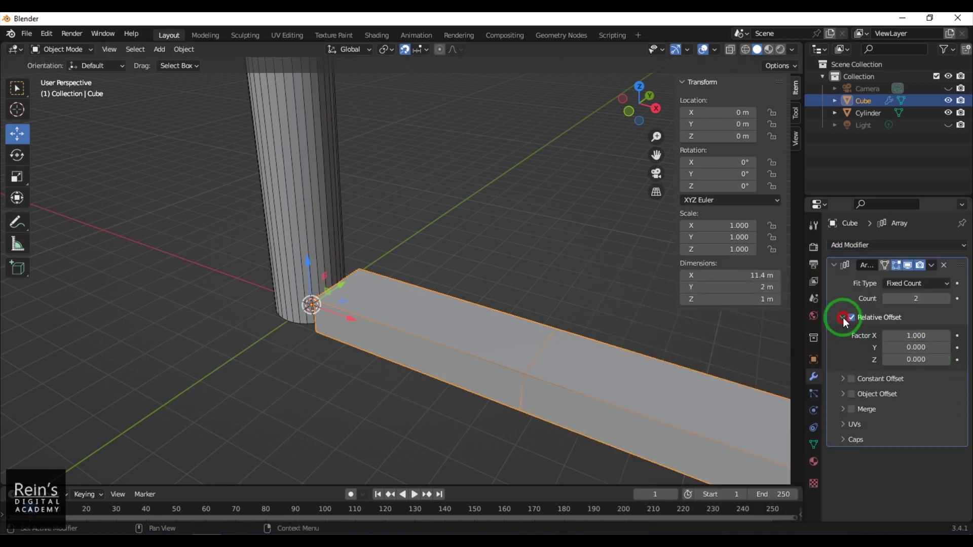
pyautogui.click(876, 318)
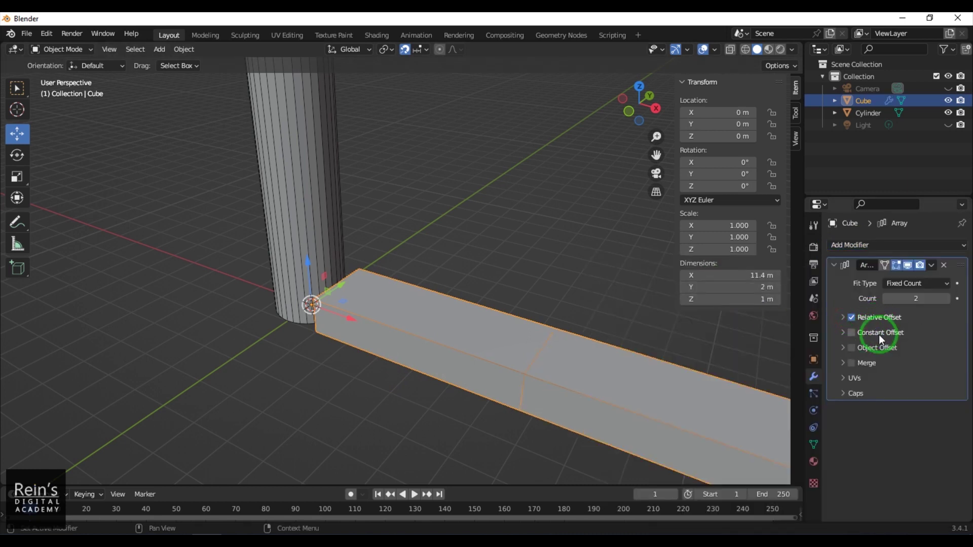
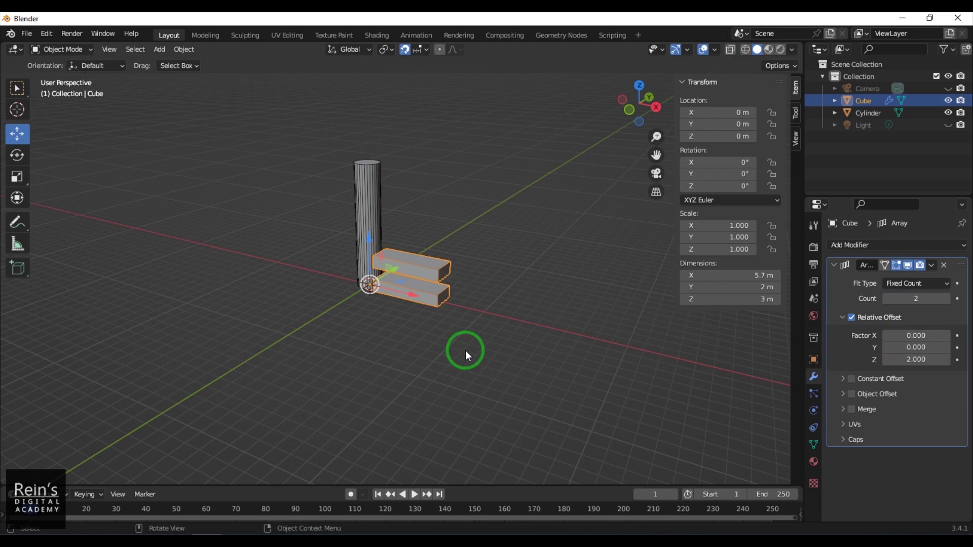
# Replace the array's Relative Offset with a Constant Offset of 0 m in X and 2 m in Z
pyautogui.scroll(3, 467, 342)
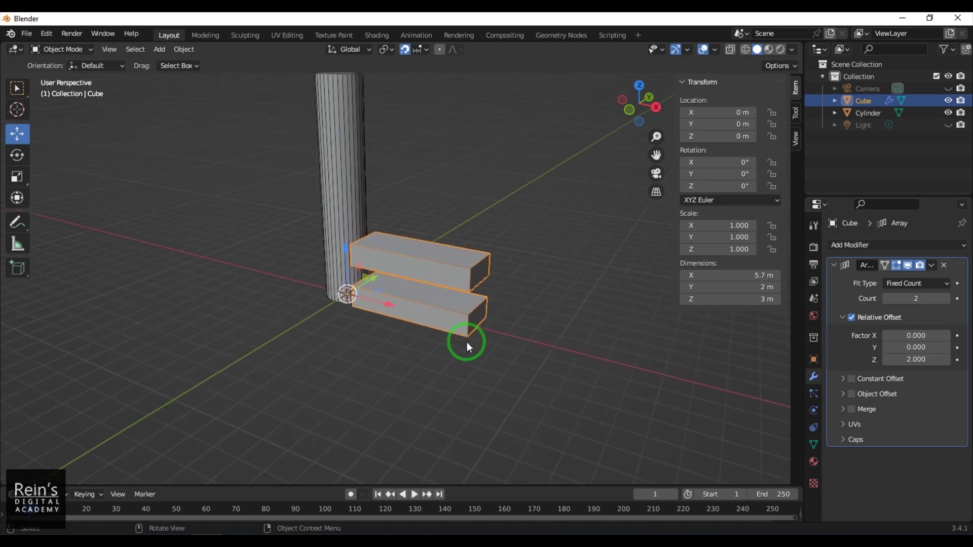
pyautogui.keyDown('shift'); pyautogui.moveTo(521, 324); pyautogui.dragTo(537, 386, button='middle'); pyautogui.keyUp('shift')
pyautogui.click(852, 317)
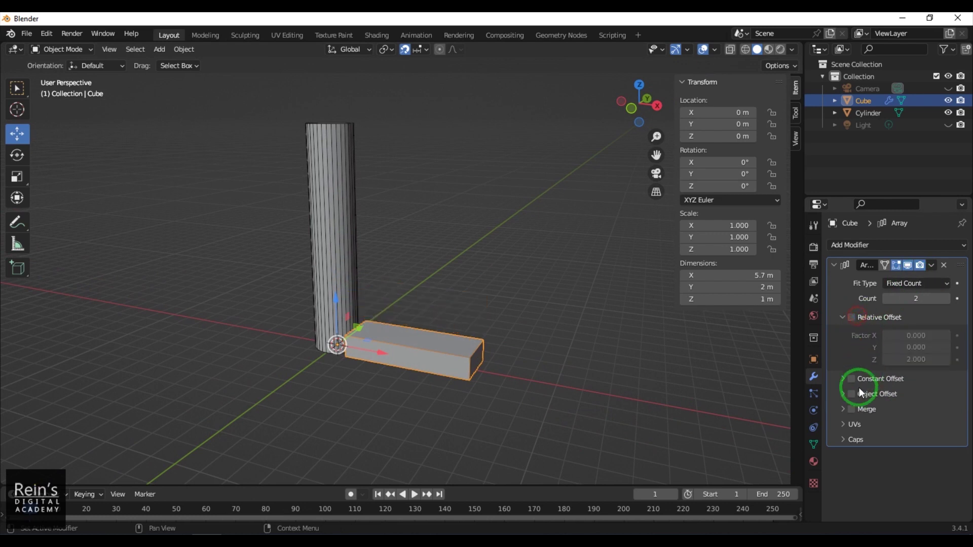
pyautogui.click(853, 379)
pyautogui.click(843, 379)
pyautogui.click(921, 398)
pyautogui.write('0')
pyautogui.click(921, 421)
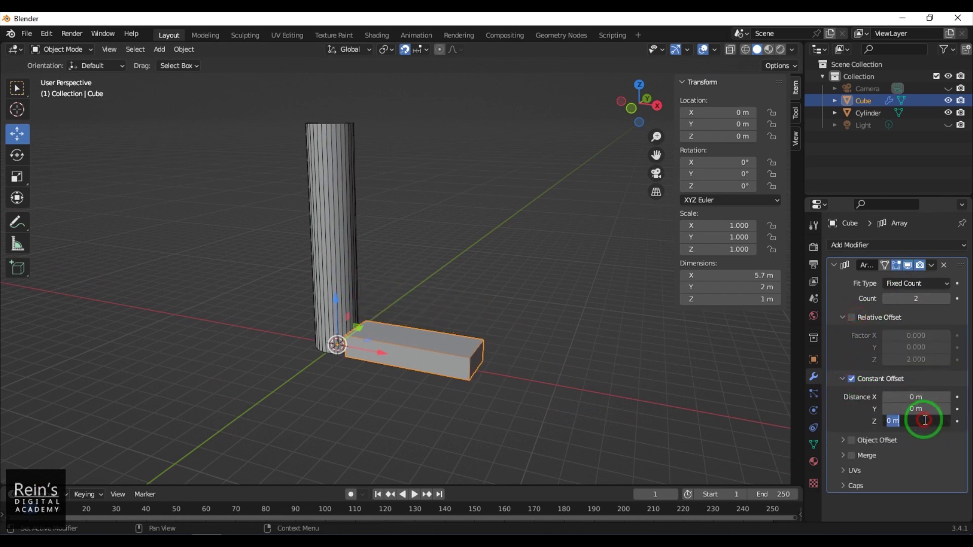
pyautogui.write('2')
pyautogui.press('Return')
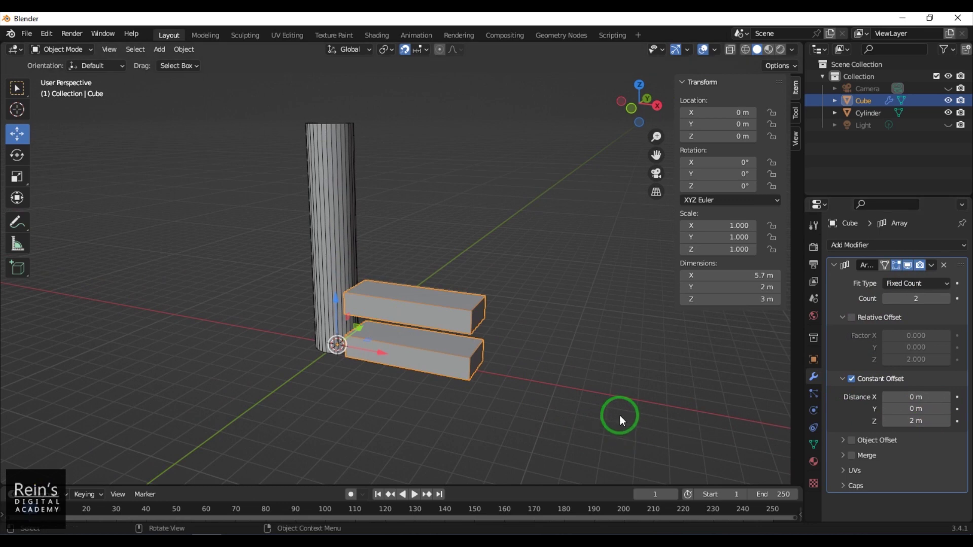
# Turn off the array's Constant Offset and enable Object Offset instead
pyautogui.moveTo(508, 414); pyautogui.dragTo(470, 390, button='middle')
pyautogui.scroll(3, 469, 390)
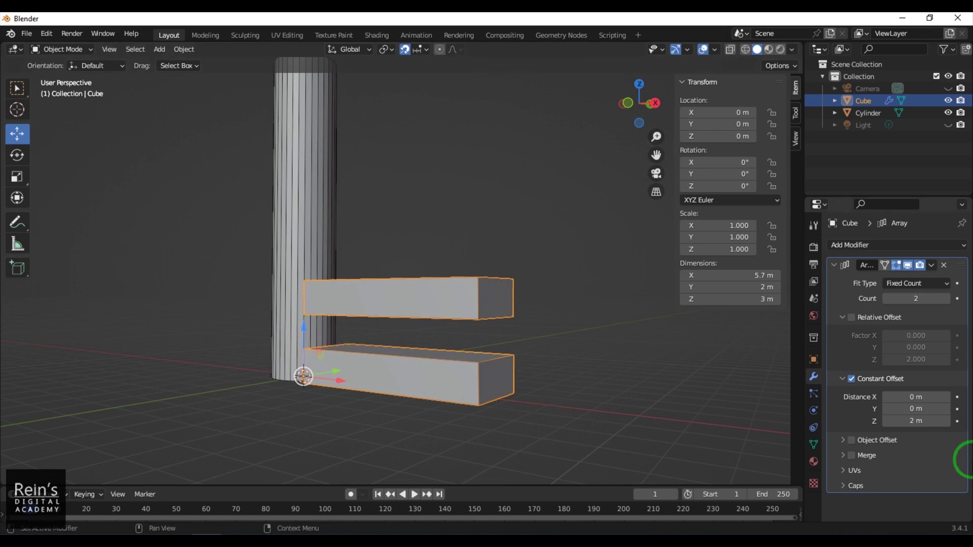
pyautogui.click(866, 379)
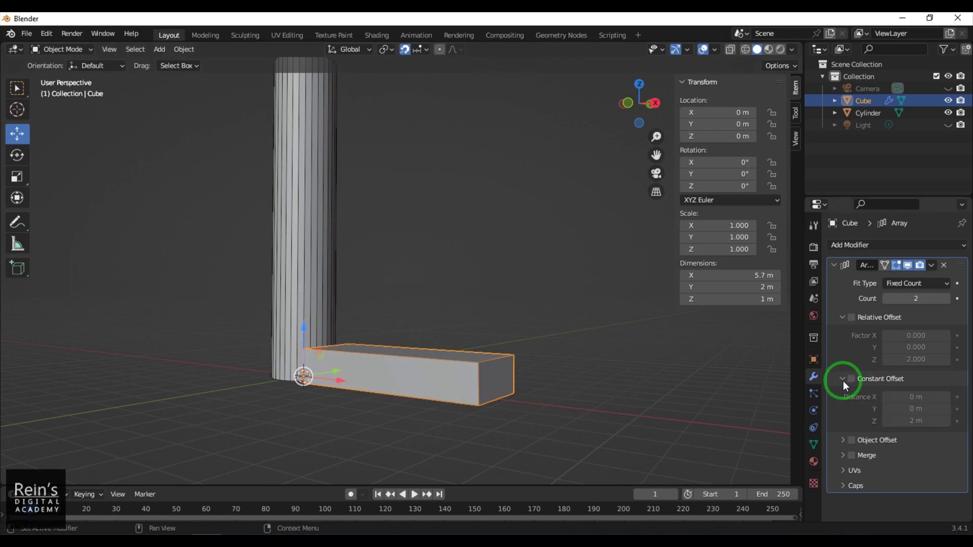
pyautogui.click(843, 379)
pyautogui.click(844, 394)
pyautogui.click(852, 395)
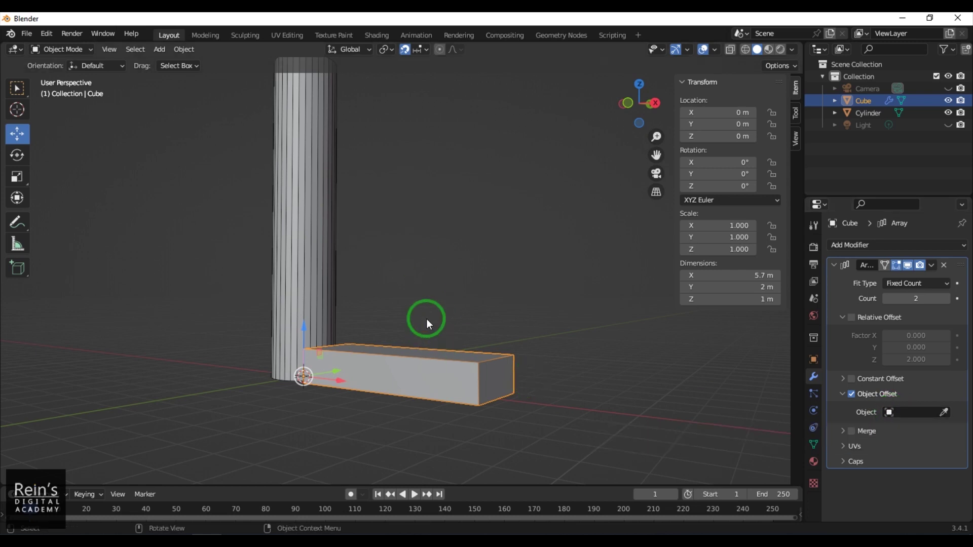
# Add a Plain Axes empty at the 3D cursor in the base of the cylinder
pyautogui.click(333, 425)
pyautogui.moveTo(283, 426); pyautogui.dragTo(317, 391, button='middle')
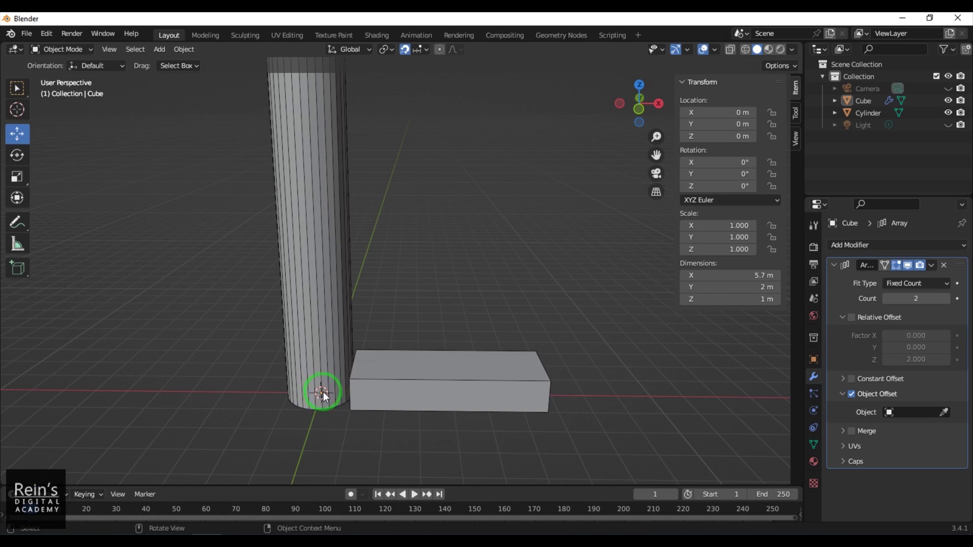
pyautogui.click(178, 49)
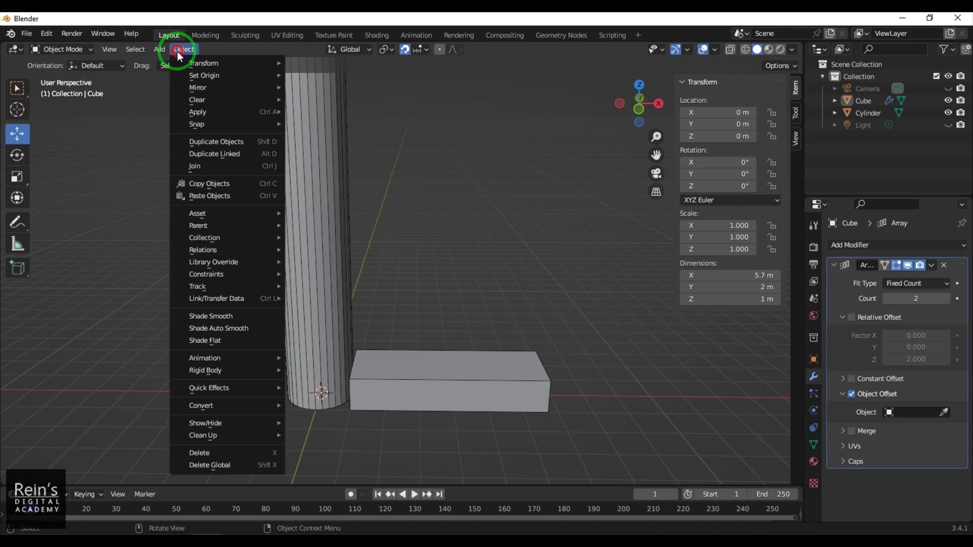
pyautogui.moveTo(158, 49)
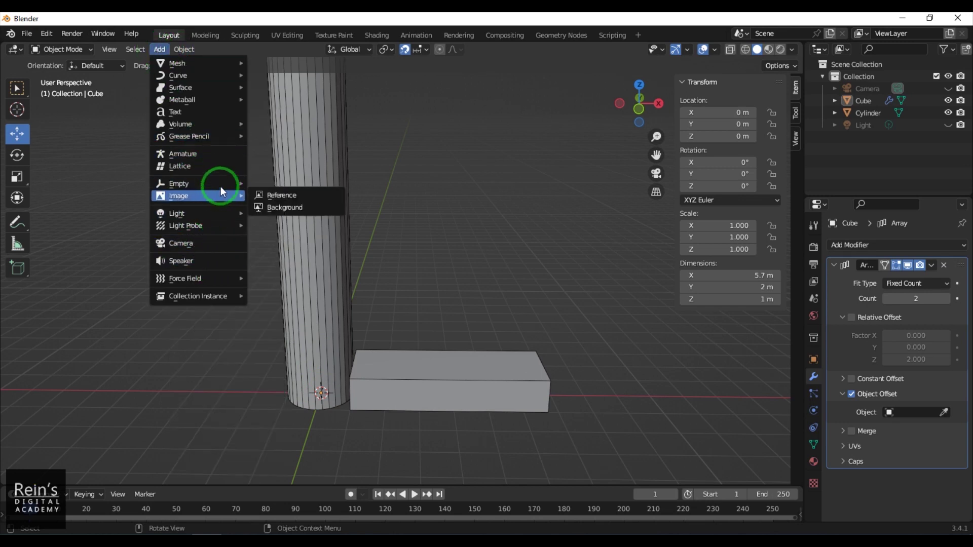
pyautogui.moveTo(221, 185)
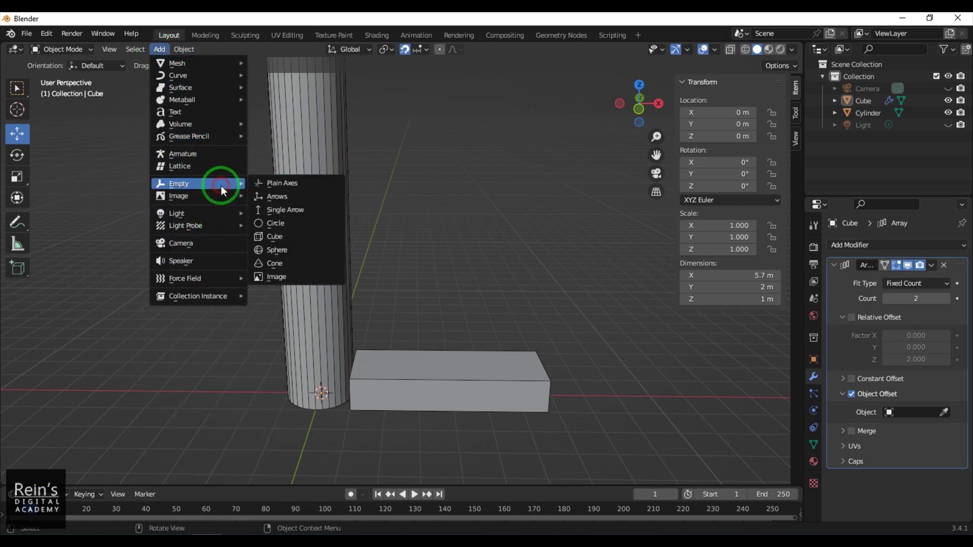
pyautogui.click(285, 183)
# Move the empty along X to -4 m and clear its location back to the world origin
pyautogui.moveTo(358, 391); pyautogui.dragTo(258, 432)
pyautogui.click(211, 432)
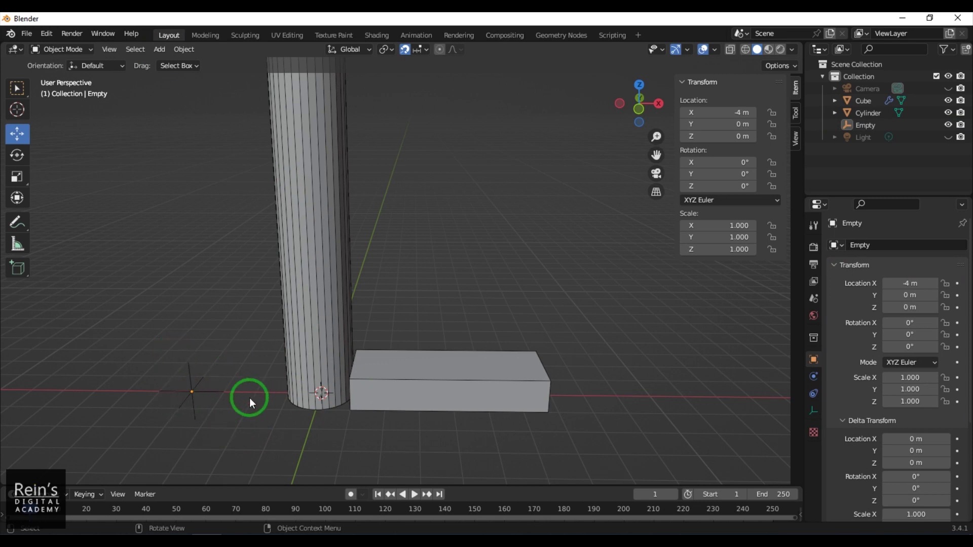
pyautogui.click(213, 403)
pyautogui.hotkey('alt', 'g')
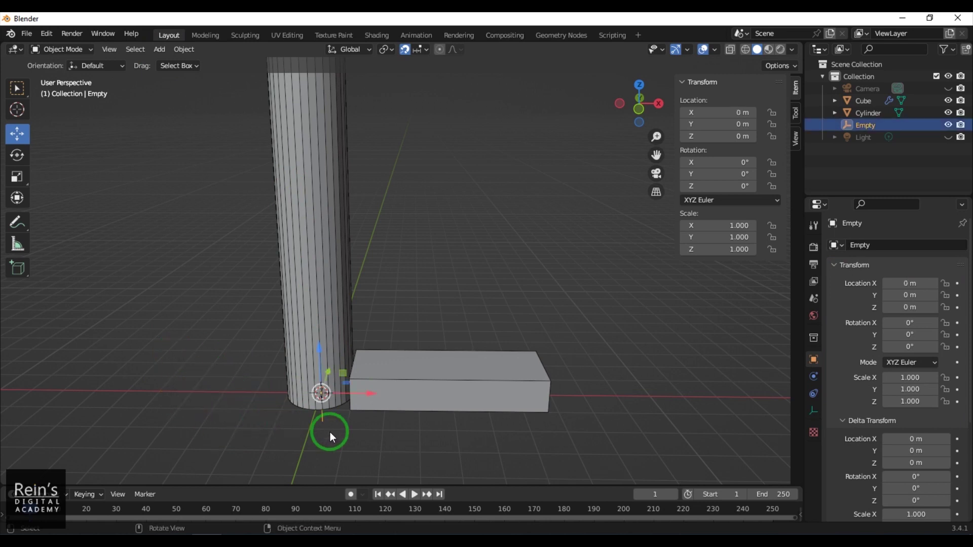
# Select the empty at the cylinder's base and rename it step_loc
pyautogui.moveTo(392, 452); pyautogui.dragTo(295, 397, button='middle')
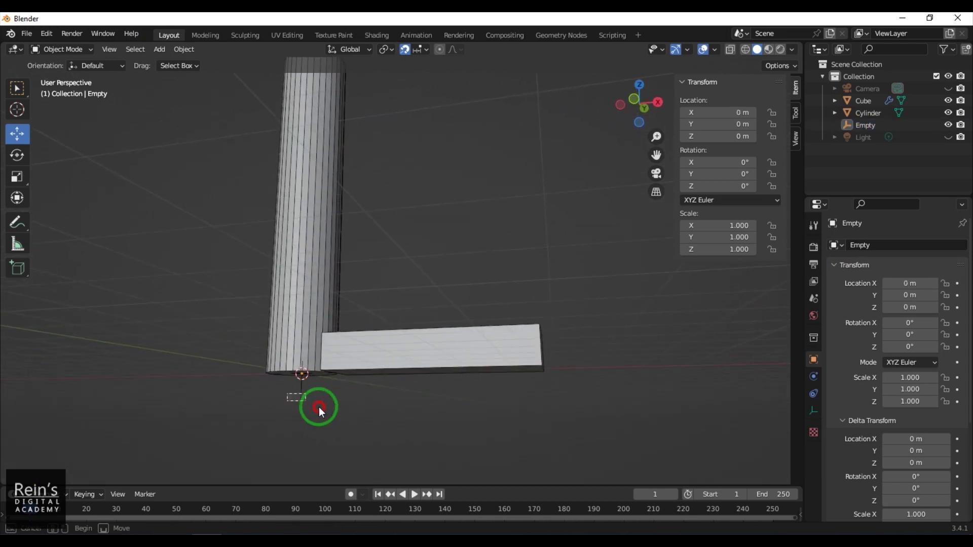
pyautogui.moveTo(353, 425); pyautogui.dragTo(385, 421, button='middle')
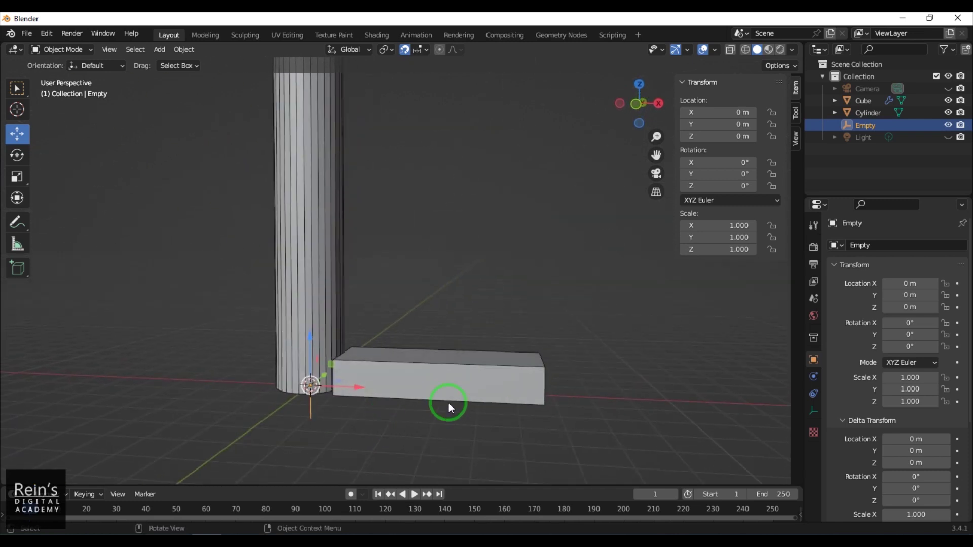
pyautogui.doubleClick(871, 126)
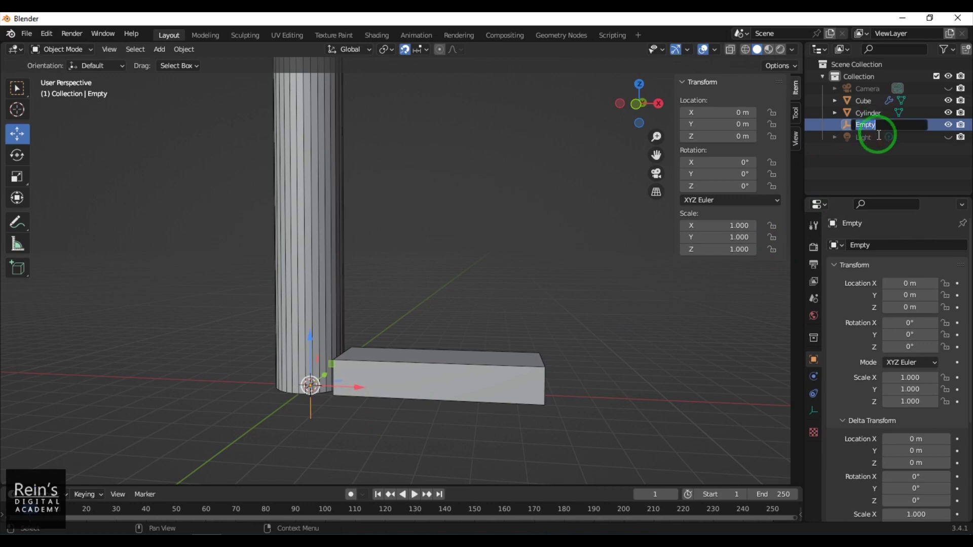
pyautogui.write('se')
pyautogui.press('BackSpace')
pyautogui.press('BackSpace')
pyautogui.write('tep')
pyautogui.press('Return')
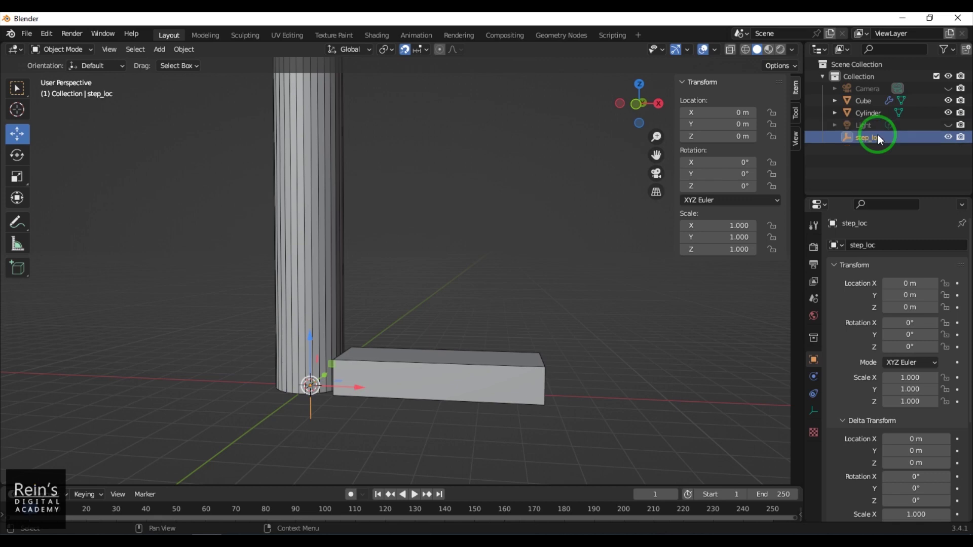
# Assign step_loc as the offset object of the block's Array modifier and raise the array count
pyautogui.click(589, 355)
pyautogui.click(495, 392)
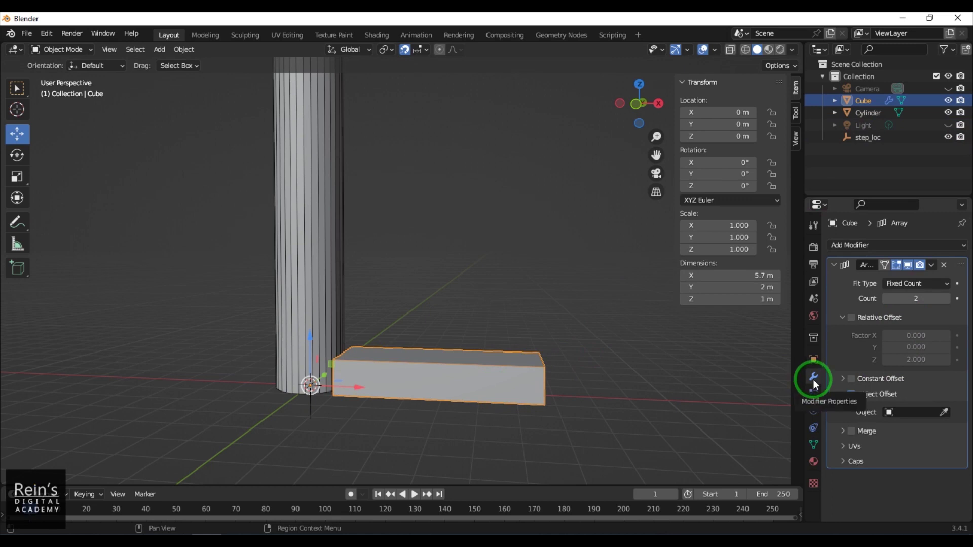
pyautogui.click(891, 412)
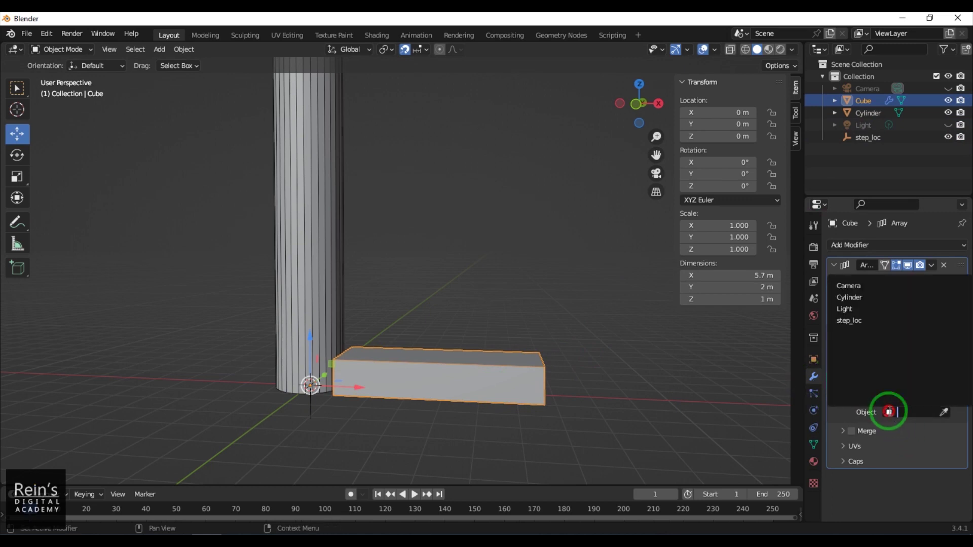
pyautogui.click(856, 322)
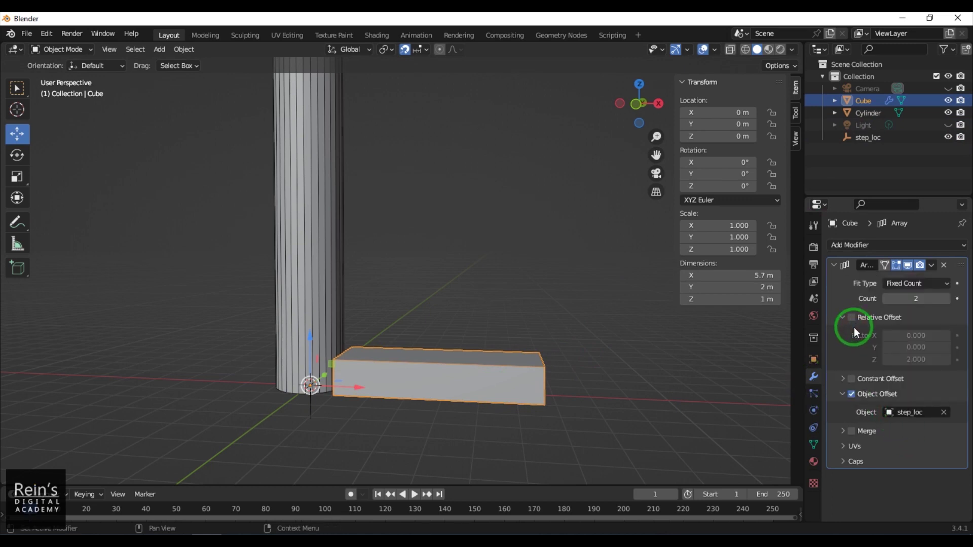
pyautogui.click(911, 303)
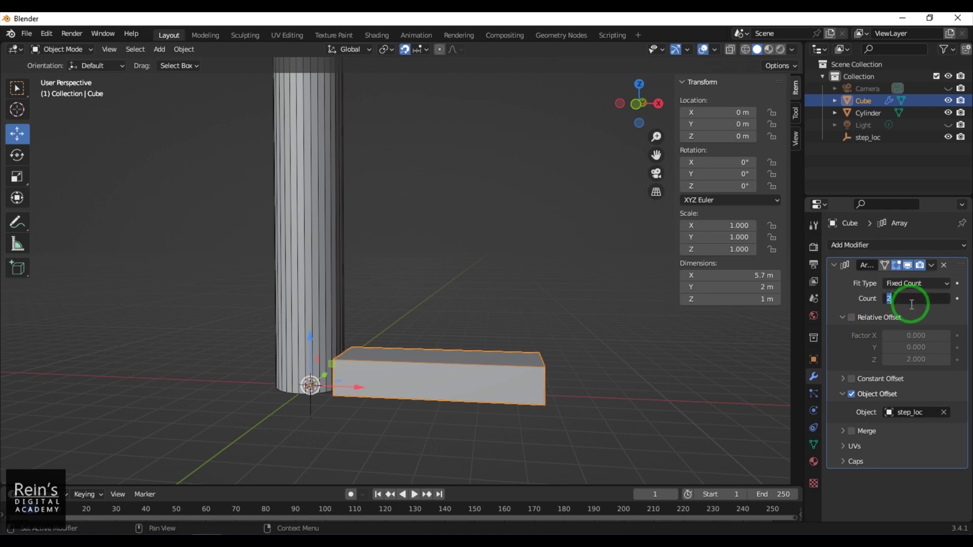
pyautogui.press('Return')
# Select step_loc and raise it along Z to 1 m with snapping on
pyautogui.click(866, 138)
pyautogui.moveTo(310, 336)
pyautogui.mouseDown()
pyautogui.moveTo(316, 307)
pyautogui.moveTo(315, 339)
pyautogui.moveTo(315, 320)
pyautogui.mouseUp()
pyautogui.scroll(-5, 322, 345)
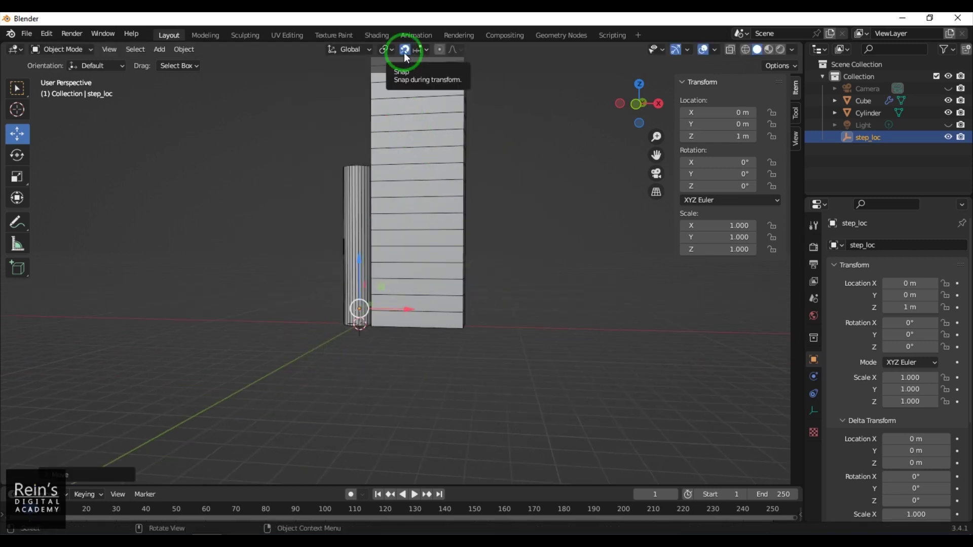
pyautogui.scroll(5, 354, 218)
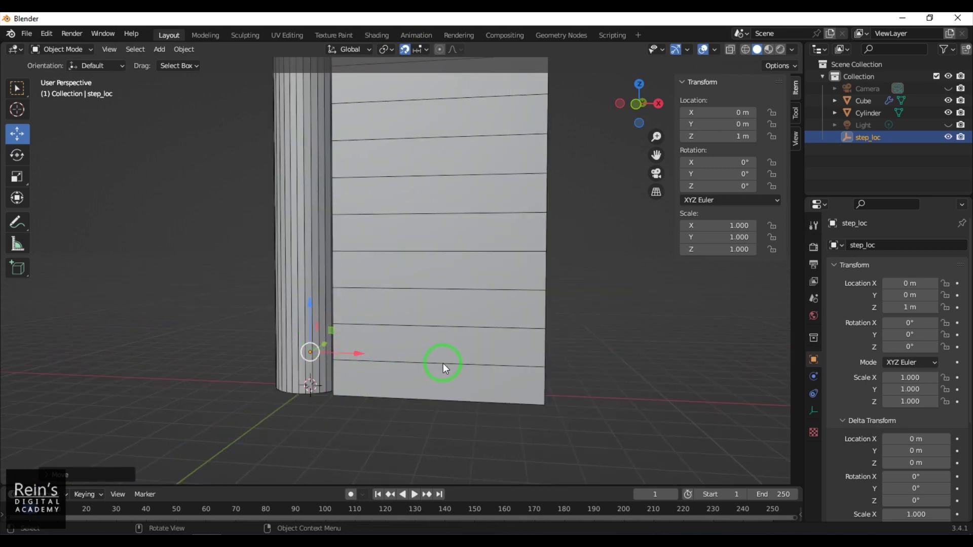
pyautogui.moveTo(413, 159); pyautogui.dragTo(525, 347, button='middle')
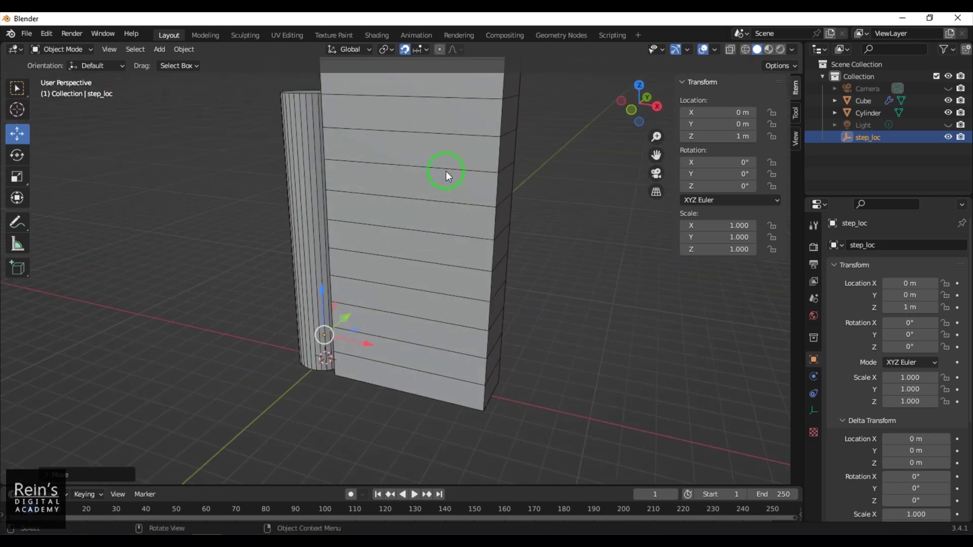
# Undo the last move of step_loc and try raising it to about 1.03 m with snapping off
pyautogui.hotkey('ctrl', 'z')
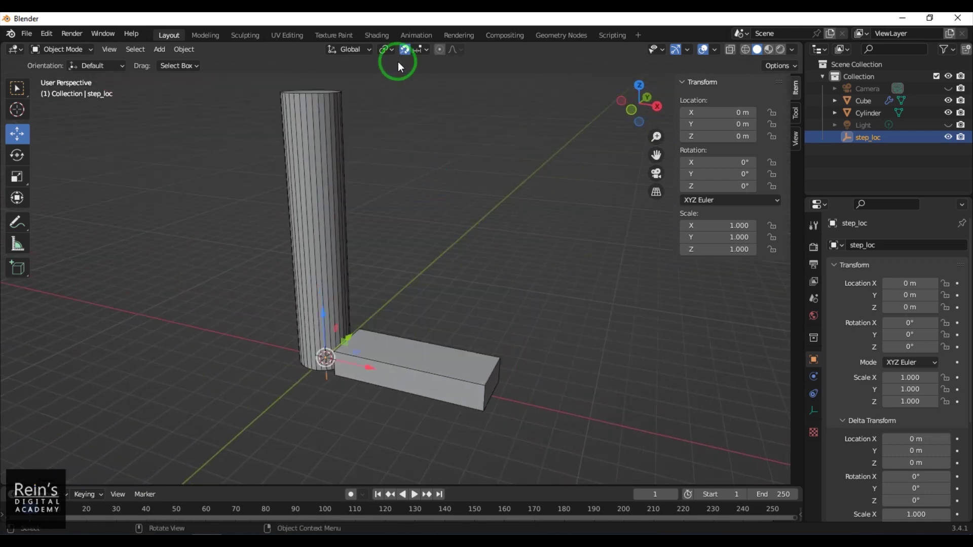
pyautogui.moveTo(323, 323); pyautogui.dragTo(380, 278)
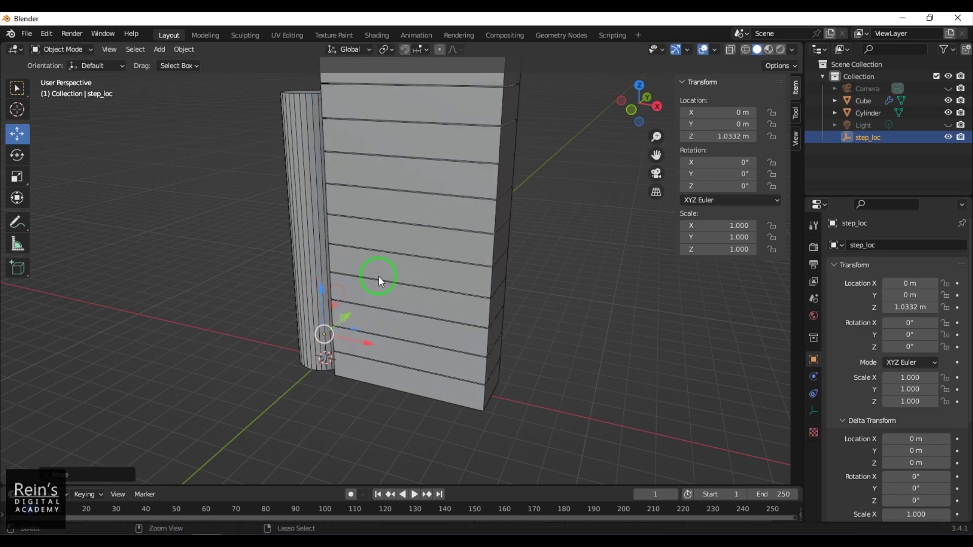
pyautogui.press('Escape')
# Move step_loc up along Z to exactly 1 m with snapping on, stacking the block copies
pyautogui.moveTo(323, 321)
pyautogui.mouseDown()
pyautogui.moveTo(329, 307)
pyautogui.moveTo(338, 310)
pyautogui.mouseUp()
pyautogui.scroll(-2, 475, 334)
pyautogui.scroll(1, 531, 302)
pyautogui.scroll(-1, 518, 298)
pyautogui.keyDown('shift'); pyautogui.moveTo(519, 286); pyautogui.dragTo(520, 381, button='middle'); pyautogui.keyUp('shift')
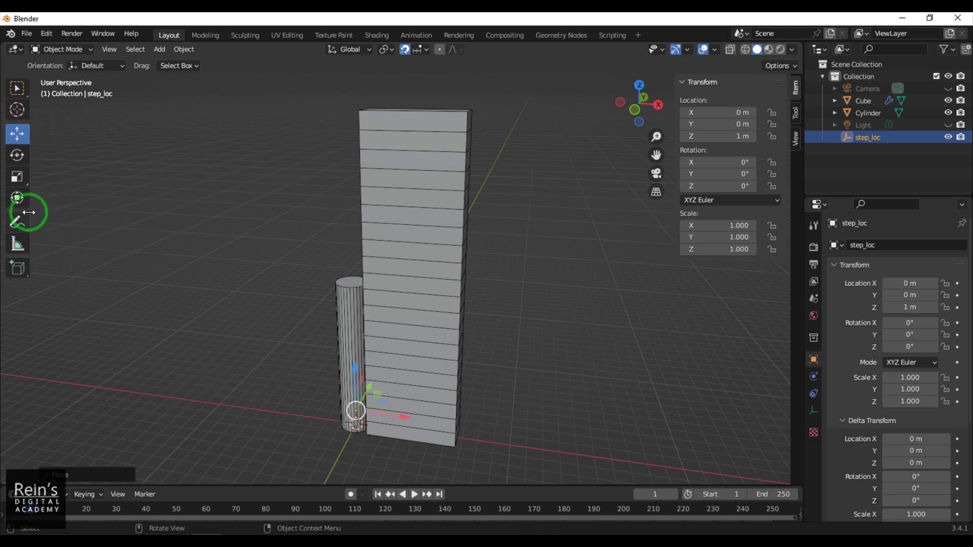
# Rotate step_loc 15° about Z to fan the block copies into a spiral staircase around the cylinder
pyautogui.click(17, 155)
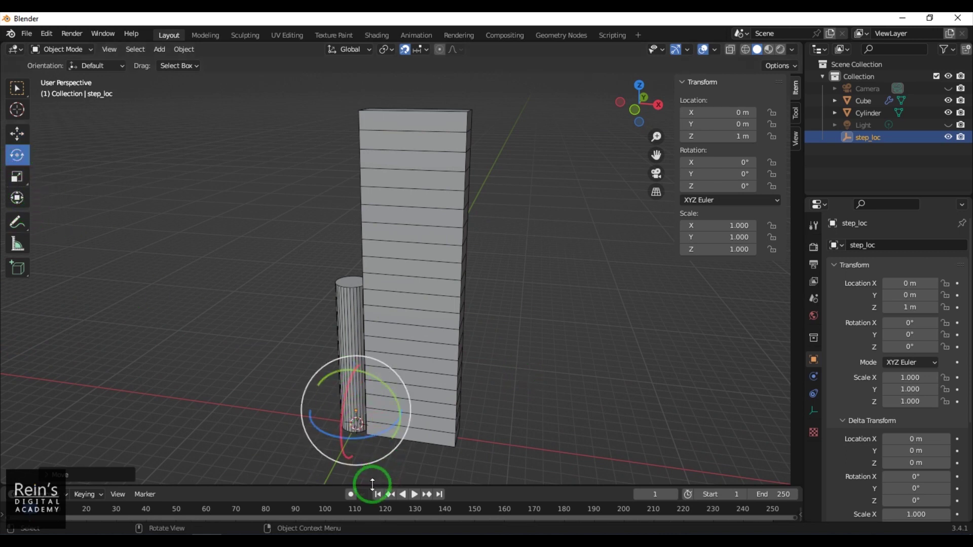
pyautogui.moveTo(374, 435); pyautogui.dragTo(388, 438)
pyautogui.moveTo(549, 394)
pyautogui.mouseDown(button='middle')
pyautogui.moveTo(412, 396)
pyautogui.moveTo(234, 381)
pyautogui.moveTo(415, 401)
pyautogui.moveTo(539, 400)
pyautogui.mouseUp(button='middle')
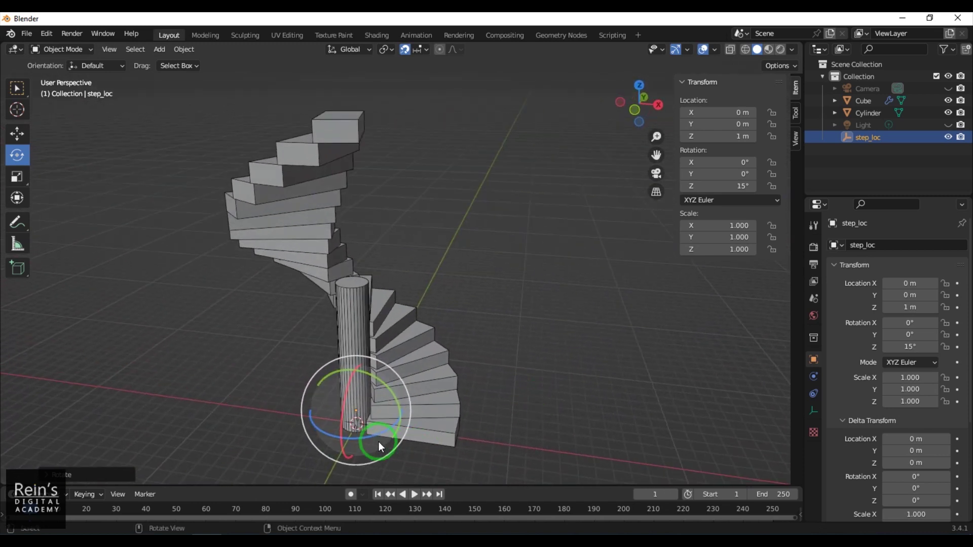
# Rotate step_loc further about Z and set its Z rotation to exactly 25°
pyautogui.moveTo(371, 434); pyautogui.dragTo(386, 434)
pyautogui.click(745, 187)
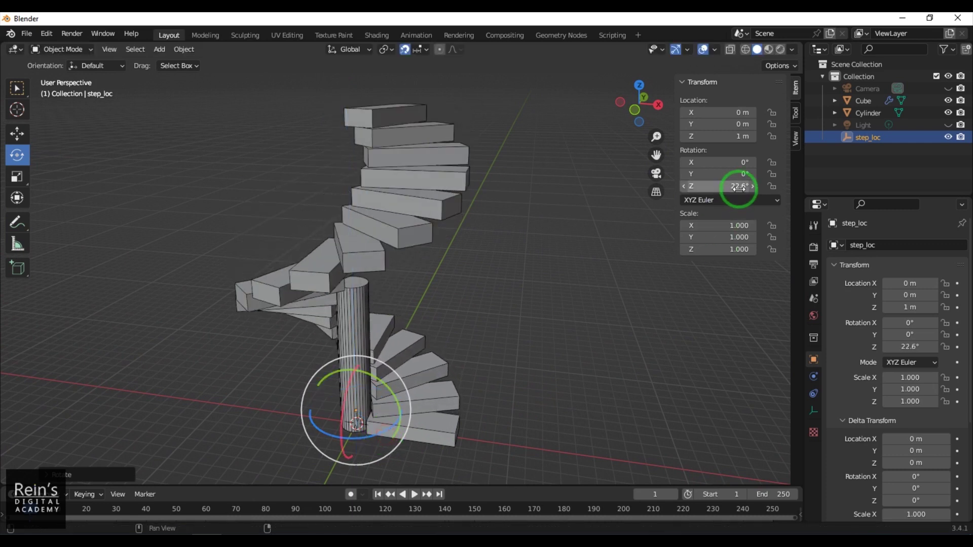
pyautogui.write('25')
pyautogui.press('Return')
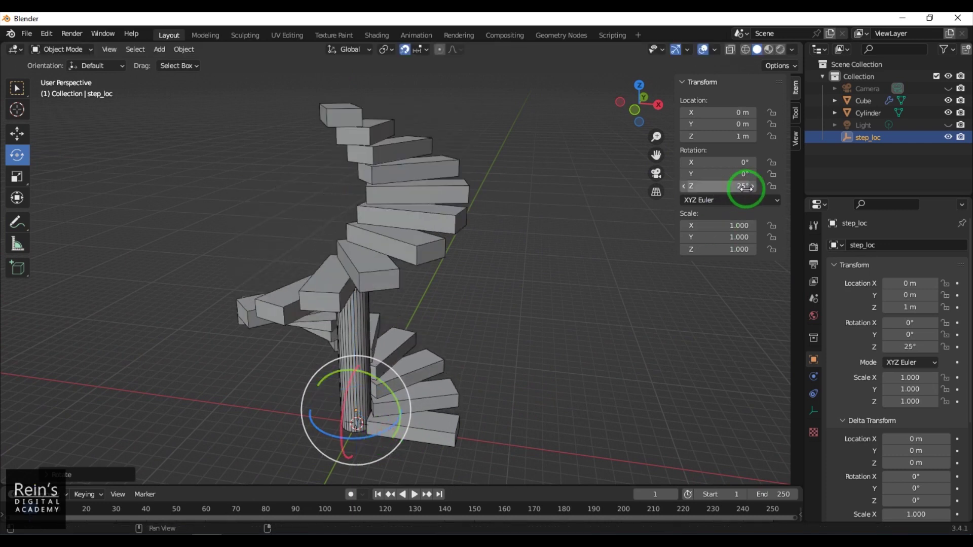
# Edit the Cube mesh in edge select mode and move the lowest step's outer vertical edge along Y to 2 m, widening its outer end
pyautogui.moveTo(551, 387); pyautogui.dragTo(516, 345, button='middle')
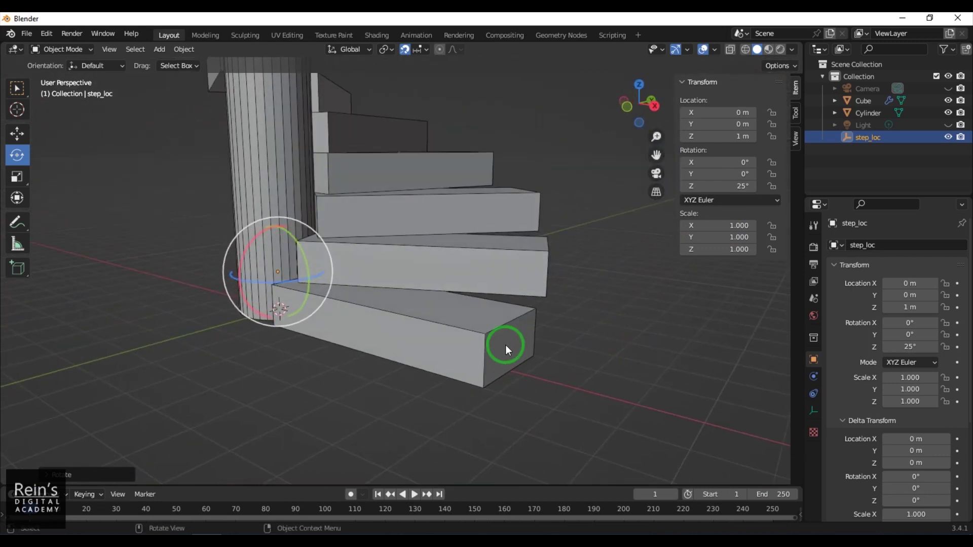
pyautogui.click(501, 344)
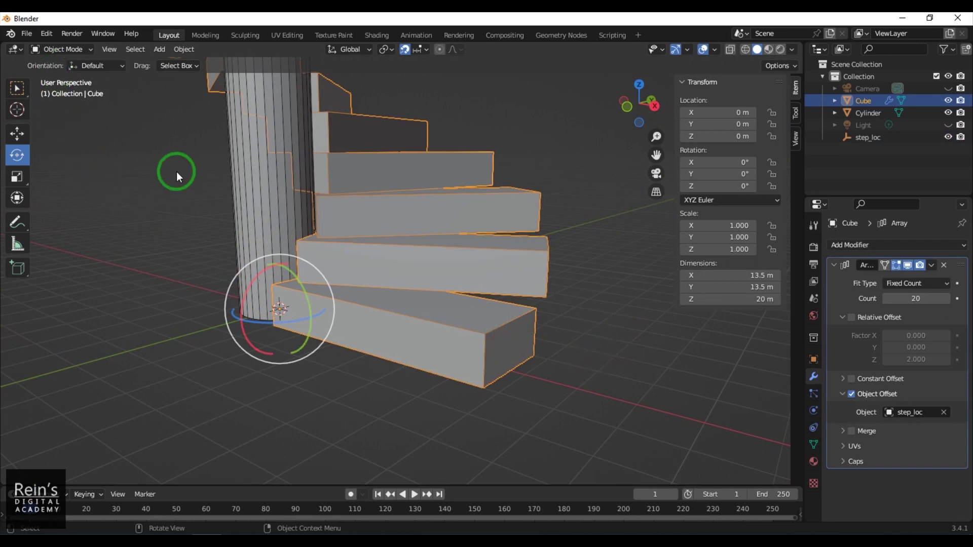
pyautogui.press('Tab')
pyautogui.click(116, 49)
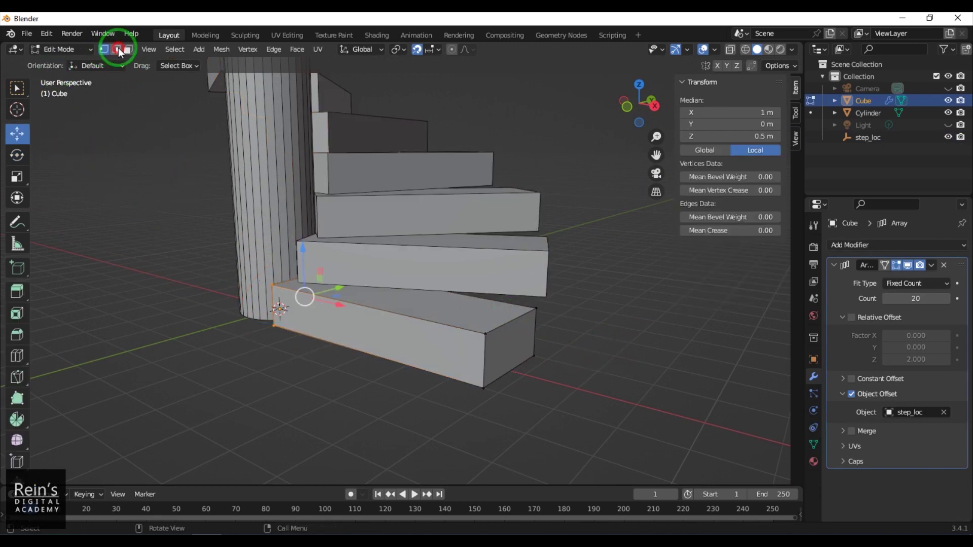
pyautogui.moveTo(576, 383); pyautogui.dragTo(424, 382, button='middle')
pyautogui.click(415, 379)
pyautogui.click(496, 417)
pyautogui.moveTo(473, 446); pyautogui.dragTo(397, 412, button='middle')
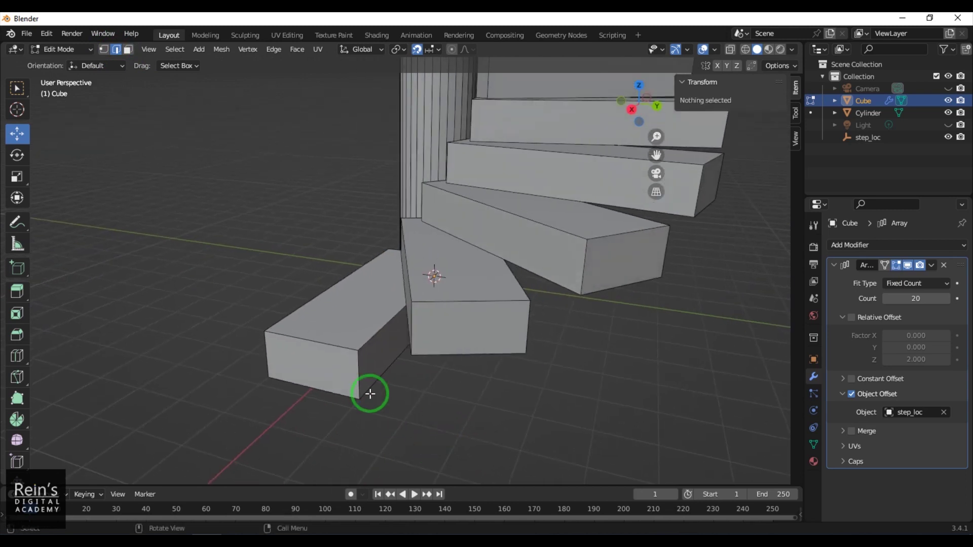
pyautogui.click(357, 376)
pyautogui.moveTo(359, 376); pyautogui.dragTo(424, 398)
pyautogui.moveTo(204, 350); pyautogui.dragTo(512, 336, button='middle')
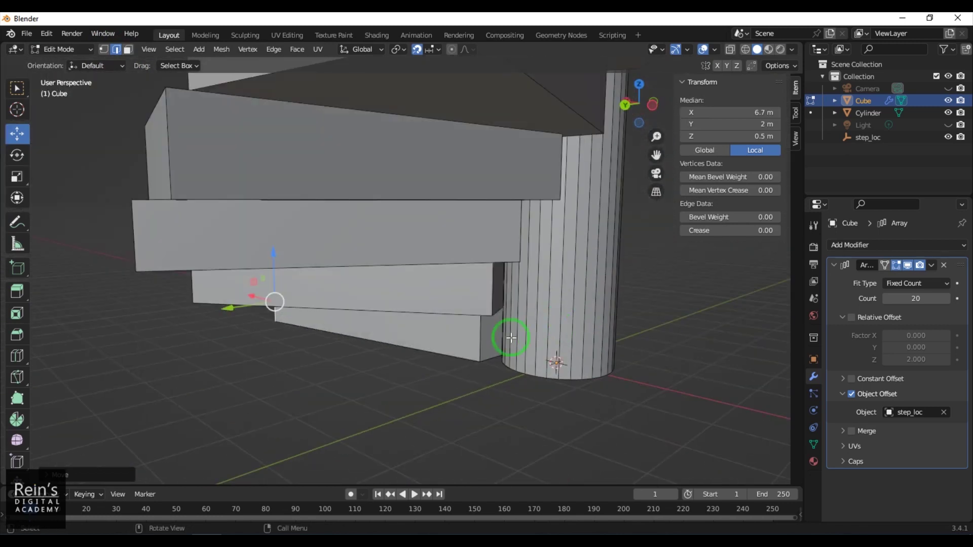
# Select the lowest step's inner vertical edge near the cylinder and reposition it freely with snapping off
pyautogui.click(481, 339)
pyautogui.moveTo(476, 397); pyautogui.dragTo(259, 427, button='middle')
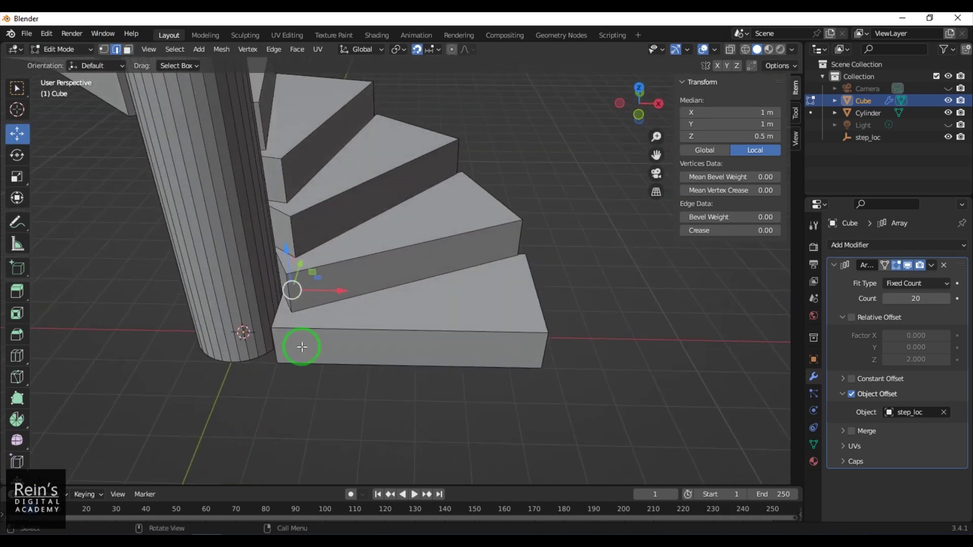
pyautogui.click(417, 49)
pyautogui.moveTo(63, 354); pyautogui.dragTo(441, 230, button='middle')
pyautogui.moveTo(428, 197); pyautogui.dragTo(378, 230)
pyautogui.click(597, 364)
pyautogui.moveTo(596, 365); pyautogui.dragTo(516, 352, button='middle')
pyautogui.moveTo(586, 348); pyautogui.dragTo(504, 345, button='middle')
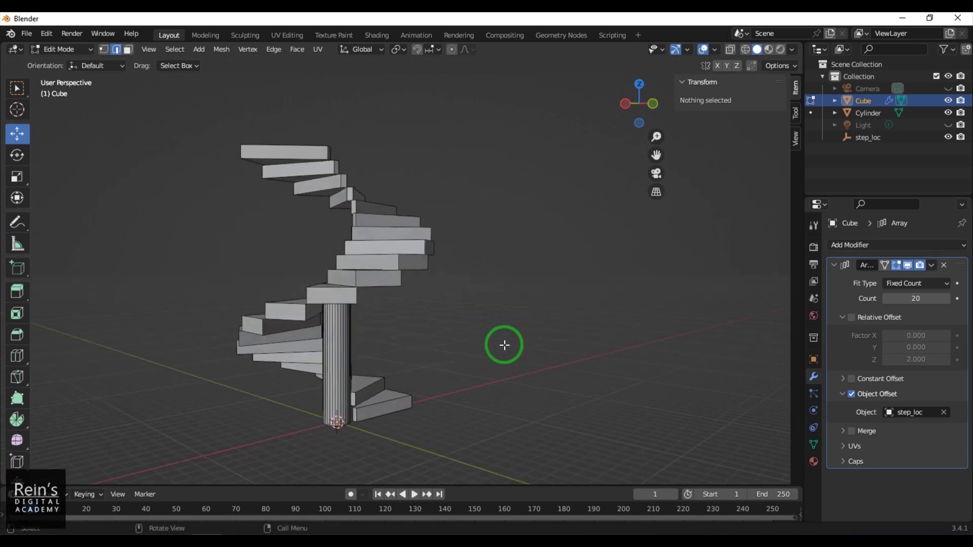
# Leave the Cube mesh, edit the central Cylinder and select its entire top edge ring with X-ray on
pyautogui.press('Tab')
pyautogui.click(336, 336)
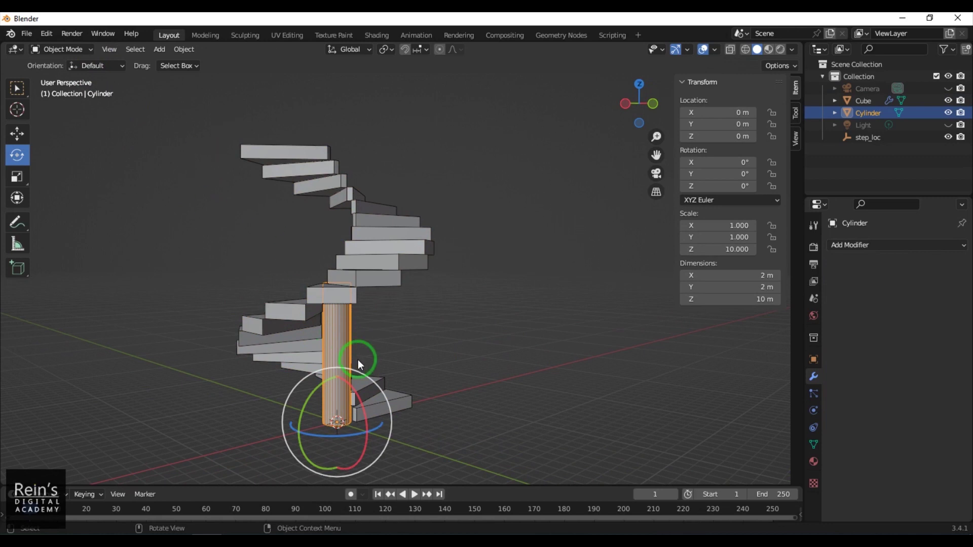
pyautogui.press('Tab')
pyautogui.moveTo(213, 239); pyautogui.dragTo(487, 340)
pyautogui.moveTo(431, 376); pyautogui.dragTo(591, 405, button='middle')
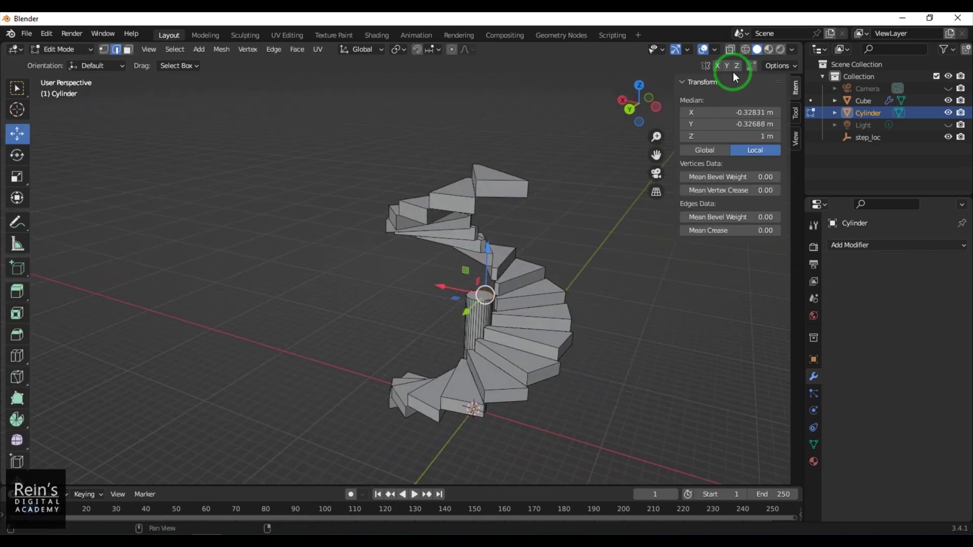
pyautogui.click(730, 52)
pyautogui.moveTo(348, 239); pyautogui.dragTo(598, 341)
pyautogui.moveTo(617, 378); pyautogui.dragTo(457, 395, button='middle')
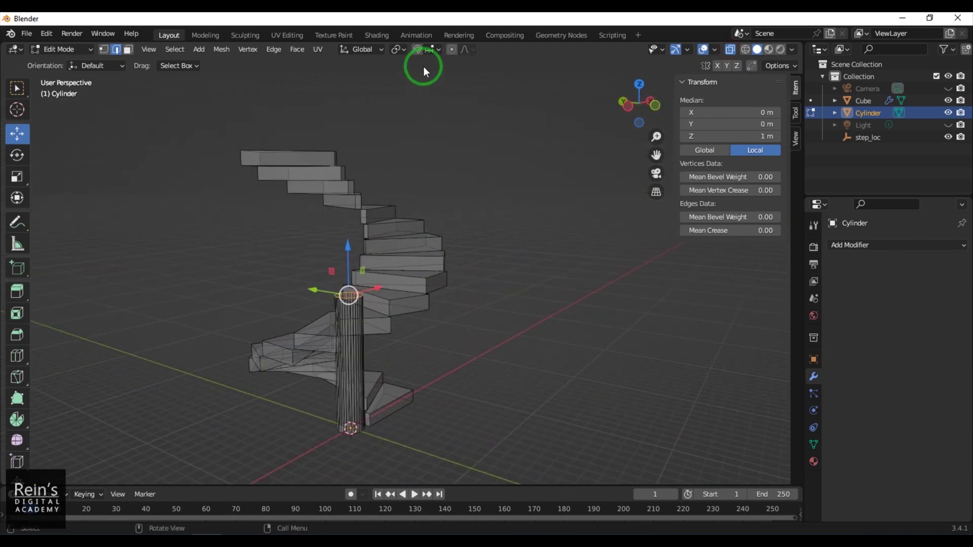
# Raise the central cylinder's top along Z to local 2 m with snapping on, and turn X-ray off
pyautogui.click(417, 50)
pyautogui.moveTo(348, 248); pyautogui.dragTo(359, 100)
pyautogui.moveTo(501, 271); pyautogui.dragTo(415, 284, button='middle')
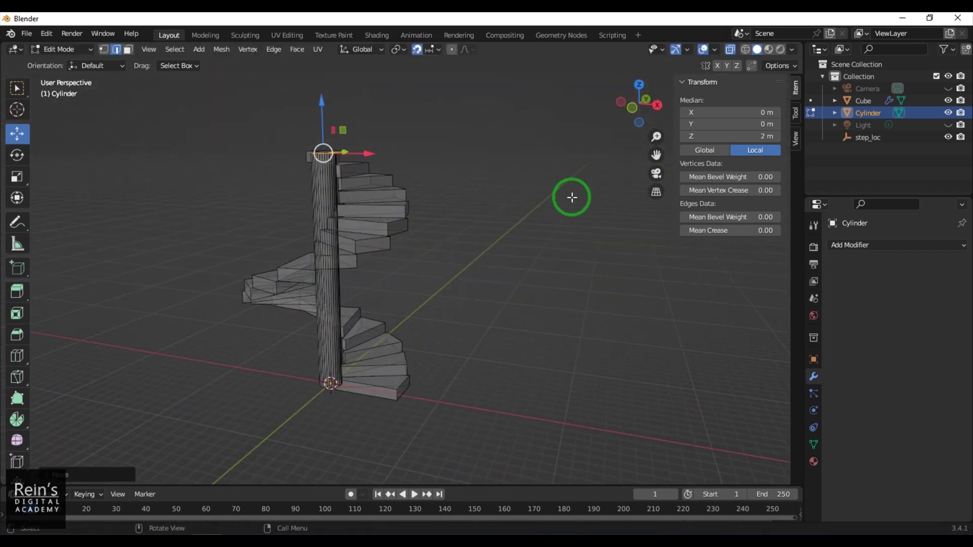
pyautogui.click(730, 49)
pyautogui.moveTo(573, 263); pyautogui.dragTo(507, 363, button='middle')
pyautogui.click(631, 327)
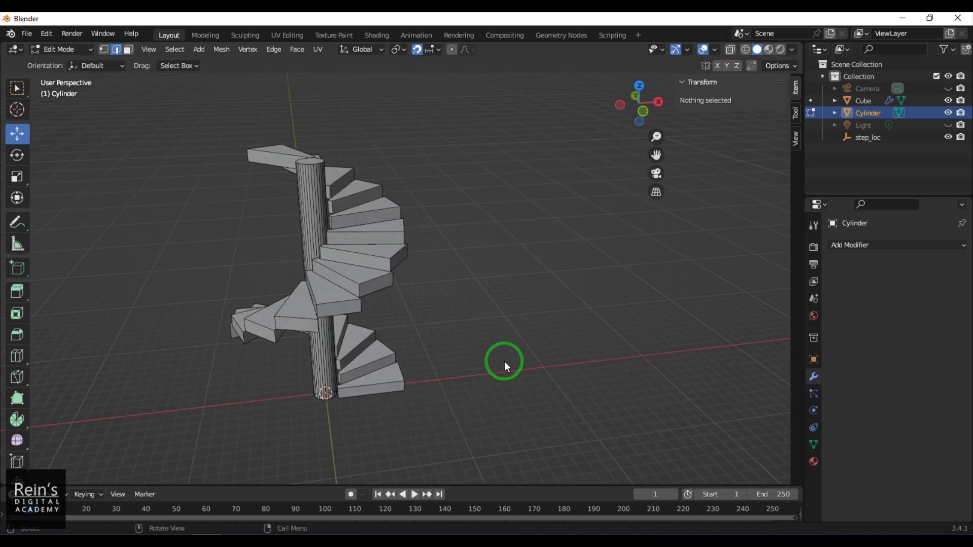
pyautogui.moveTo(456, 406); pyautogui.dragTo(528, 348, button='middle')
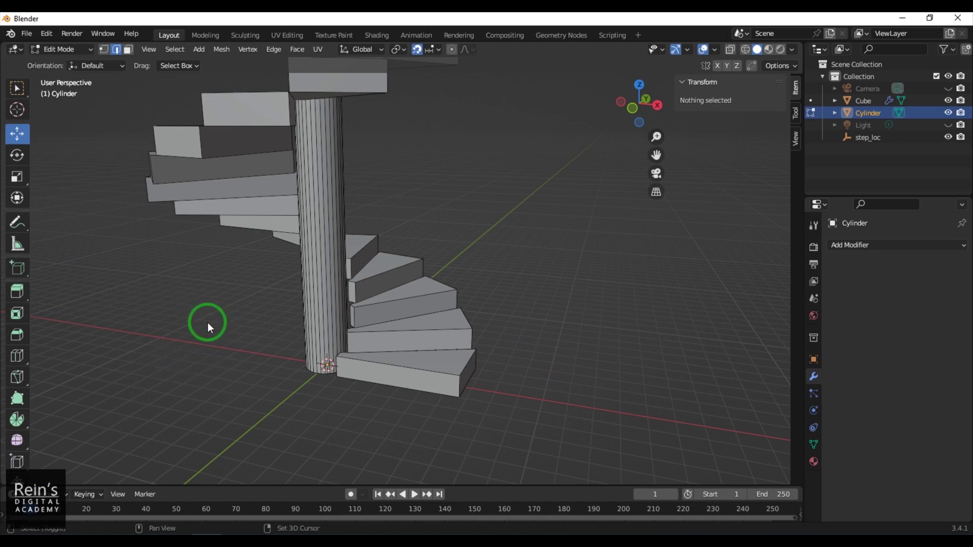
# Add a cylinder mesh inside the existing Cylinder object in Edit Mode and compare how it belongs to that object in Edit and Object Mode
pyautogui.hotkey('shift', 'a')
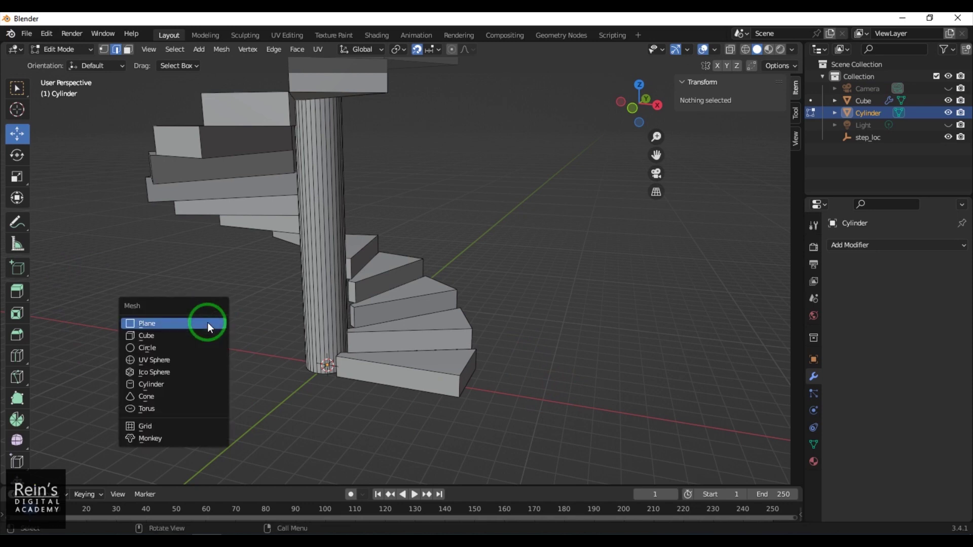
pyautogui.click(183, 384)
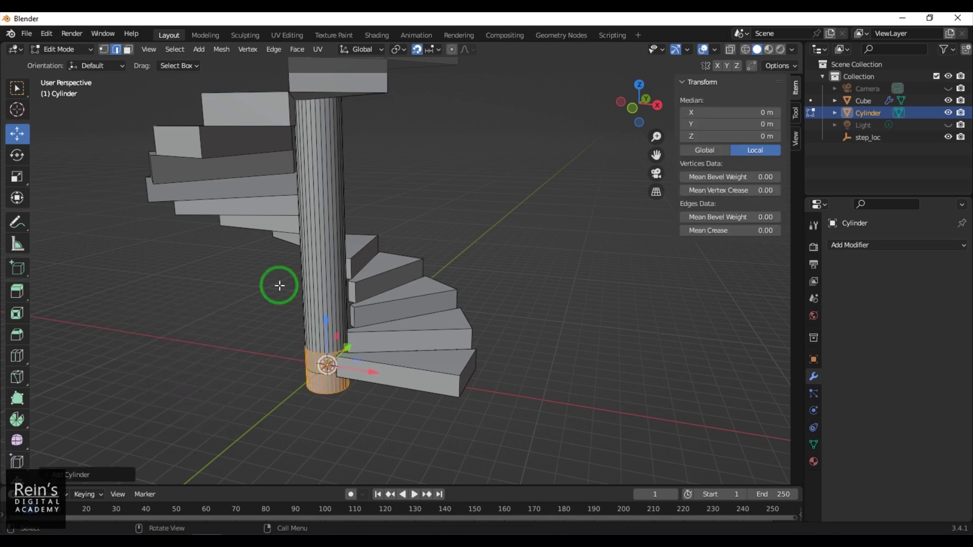
pyautogui.press('Tab')
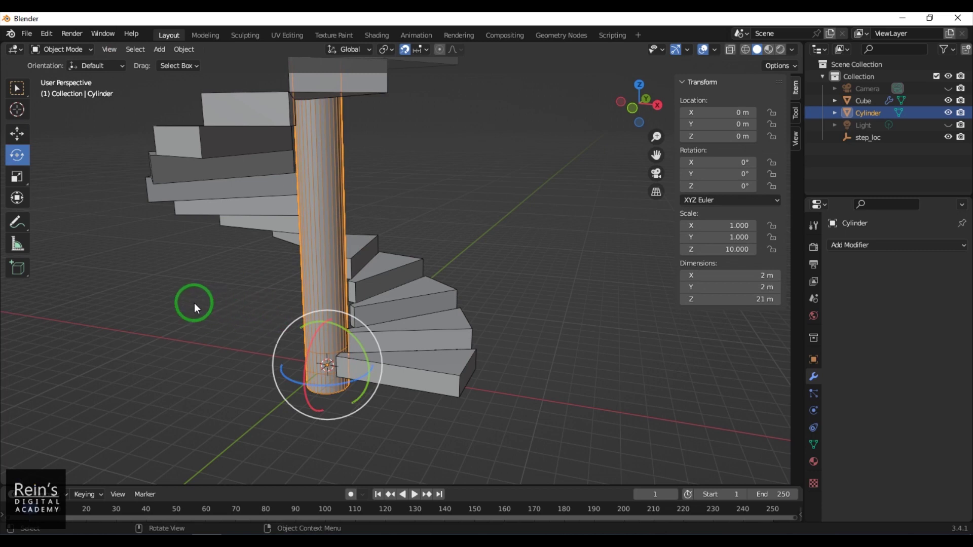
pyautogui.press('Tab')
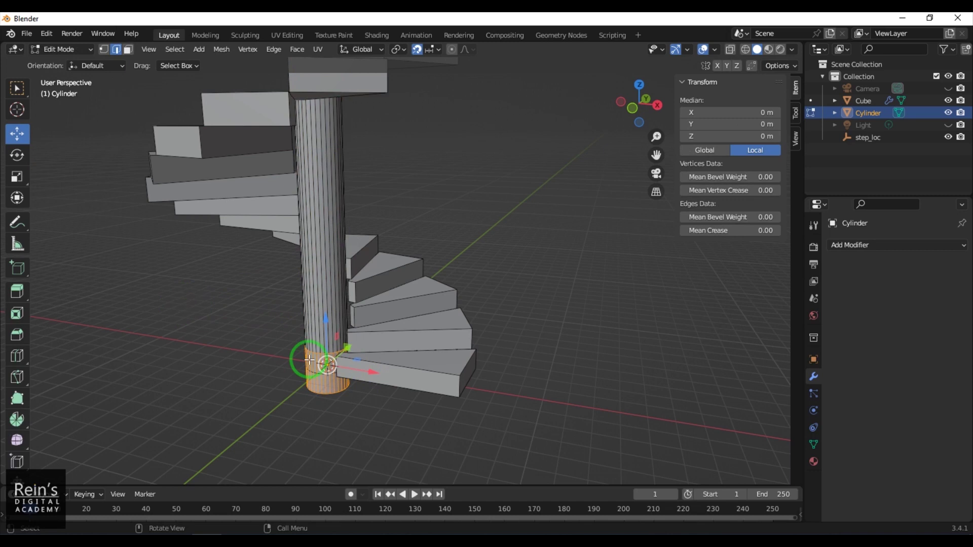
pyautogui.click(835, 113)
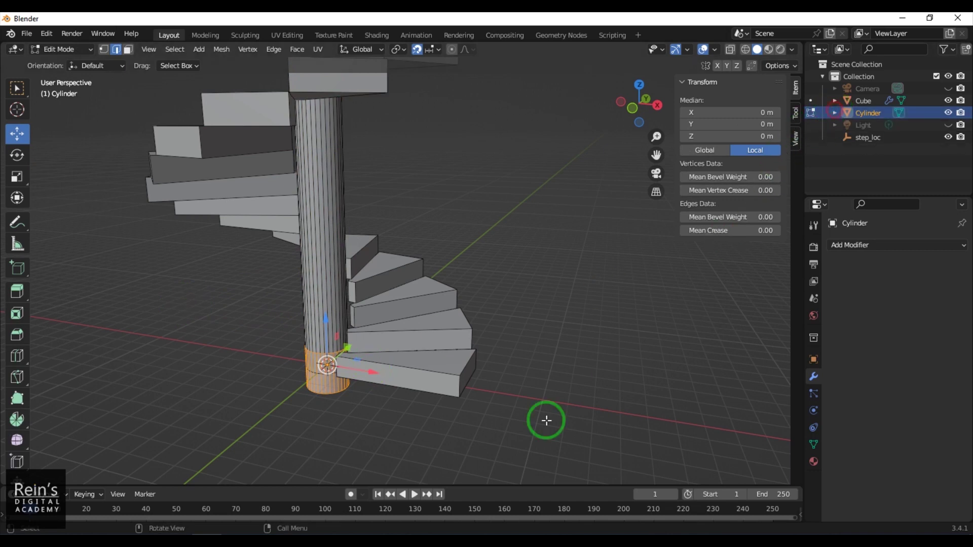
pyautogui.click(310, 402)
pyautogui.click(331, 388)
pyautogui.click(349, 390)
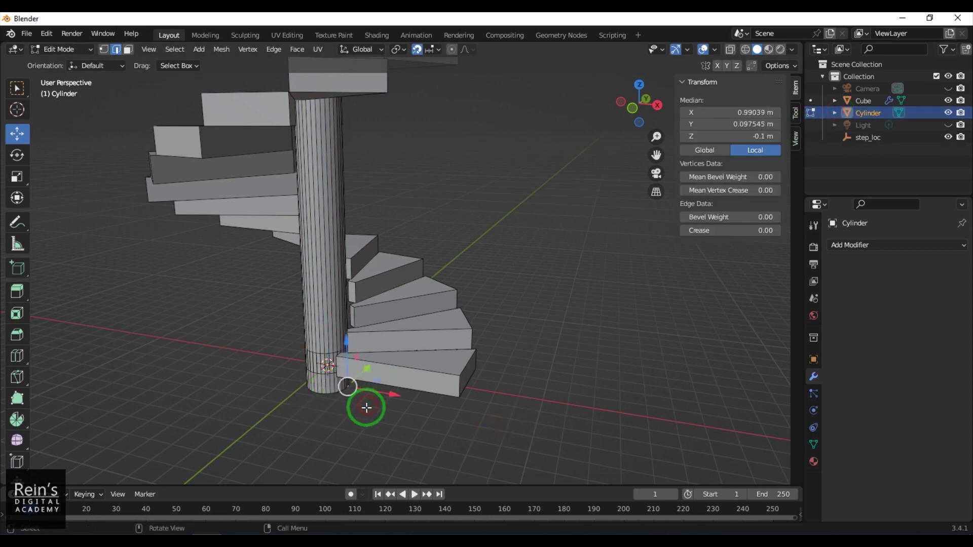
pyautogui.click(43, 54)
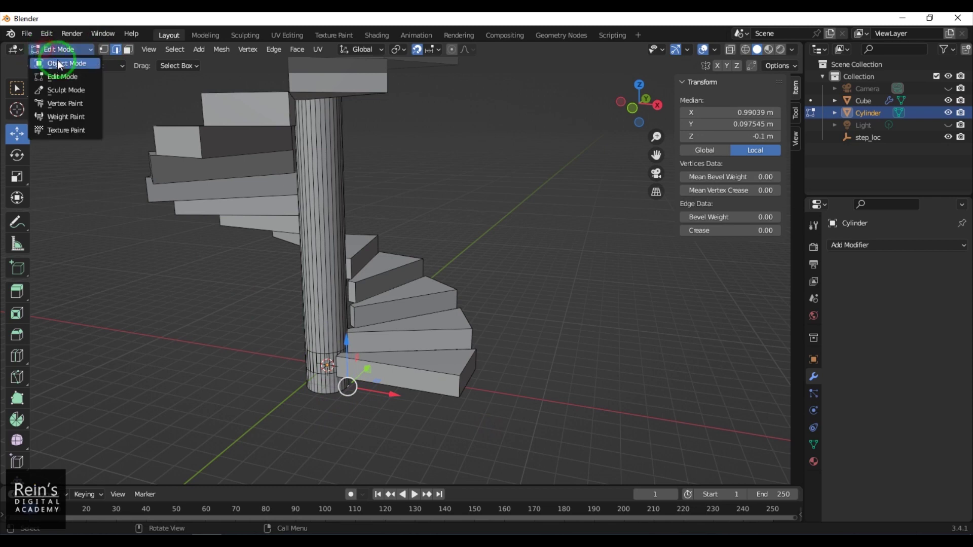
pyautogui.click(60, 38)
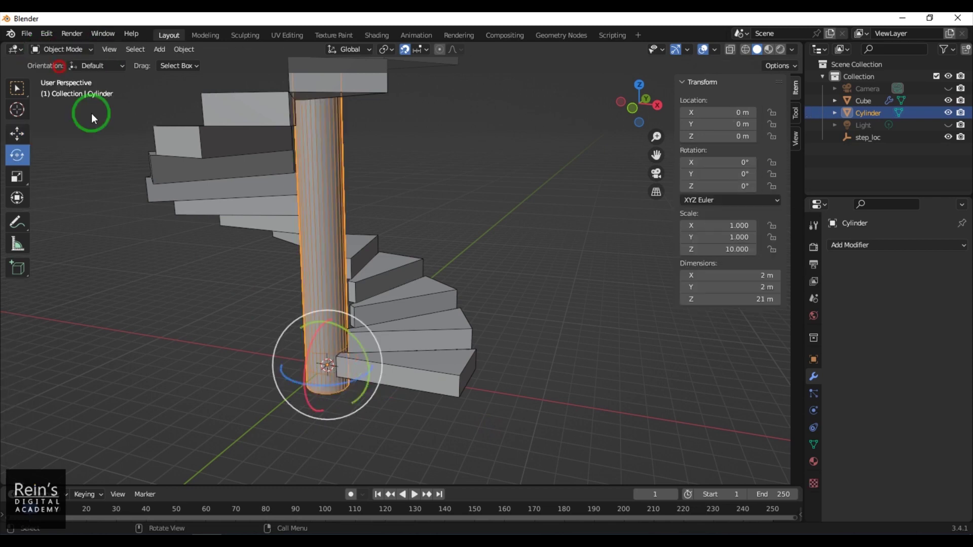
# Remove the extra cylinder geometry from the central Cylinder's mesh
pyautogui.press('Tab')
pyautogui.press('ctrl+KP_Add')
pyautogui.click(403, 418)
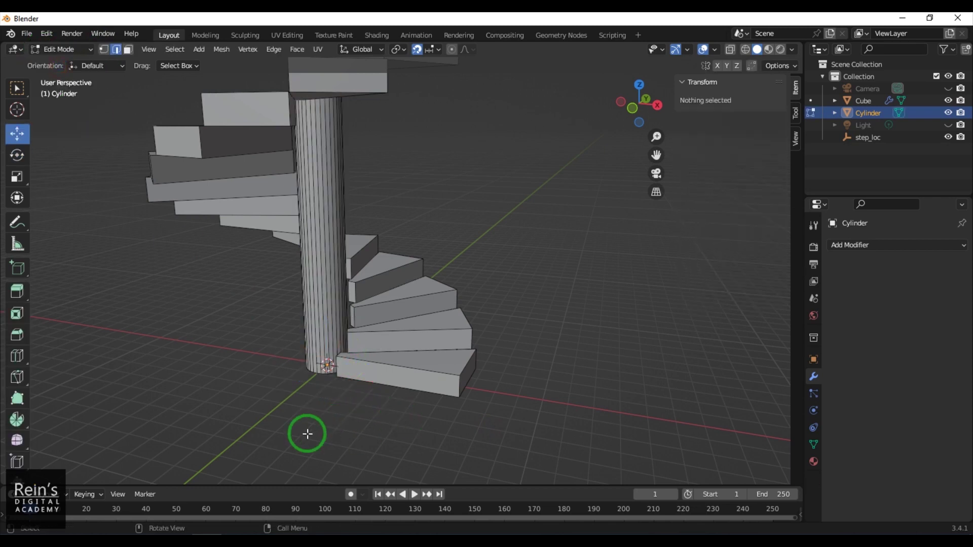
# Return to Object Mode, deselect everything and add a new cylinder mesh as a separate object
pyautogui.click(60, 49)
pyautogui.click(69, 62)
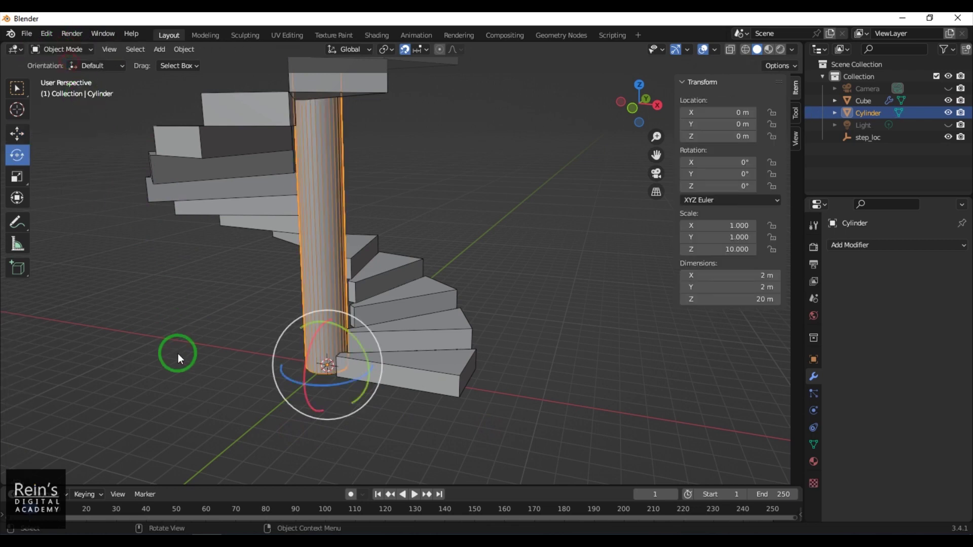
pyautogui.click(179, 354)
pyautogui.hotkey('shift', 'a')
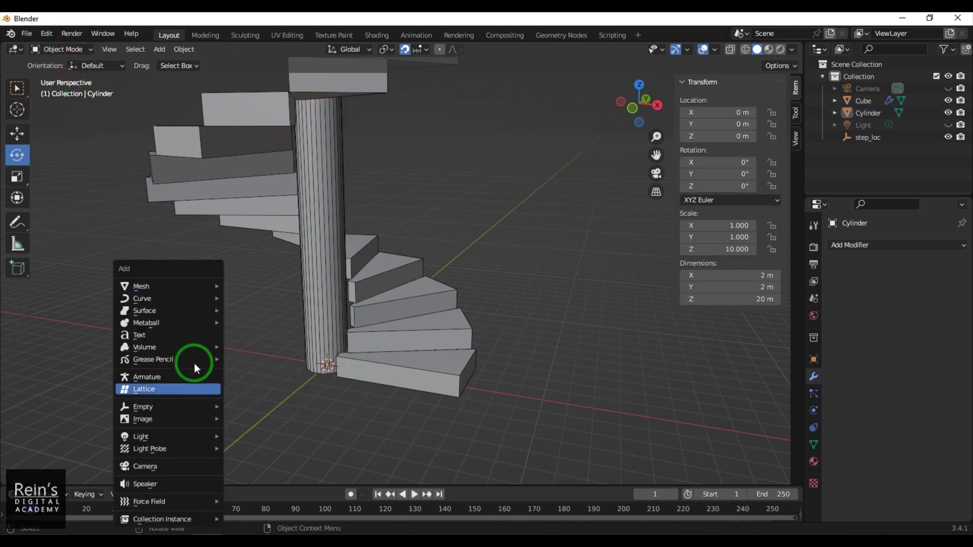
pyautogui.moveTo(178, 290)
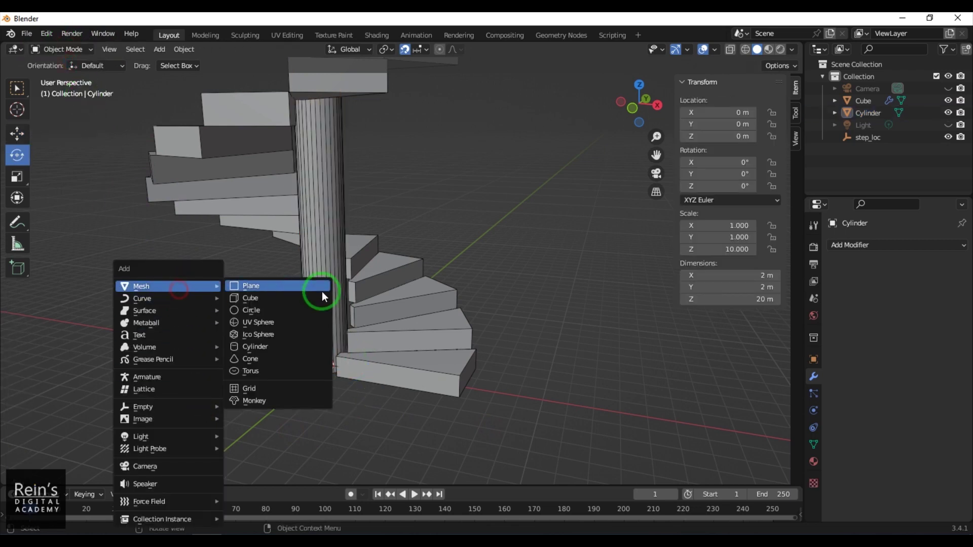
pyautogui.click(284, 347)
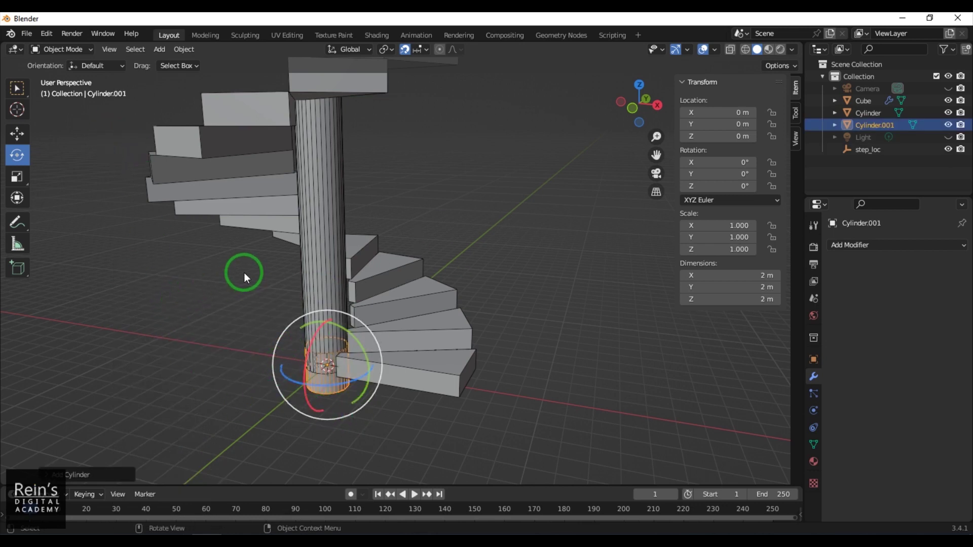
# Edit the new cylinder with X-ray on and move its whole mesh to X 5 m and Z 2 m, above the lowest step
pyautogui.press('Tab')
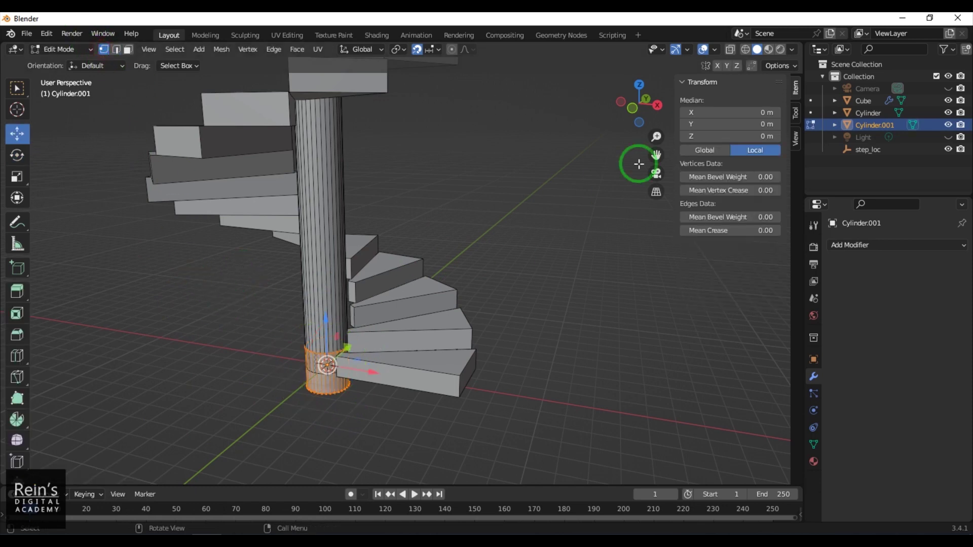
pyautogui.click(728, 53)
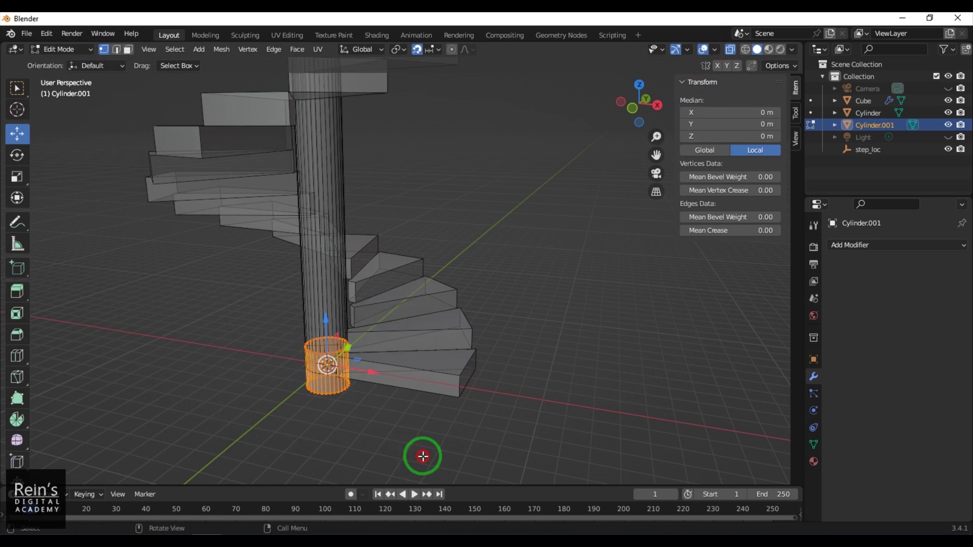
pyautogui.moveTo(378, 374); pyautogui.dragTo(469, 404)
pyautogui.moveTo(444, 351); pyautogui.dragTo(426, 290)
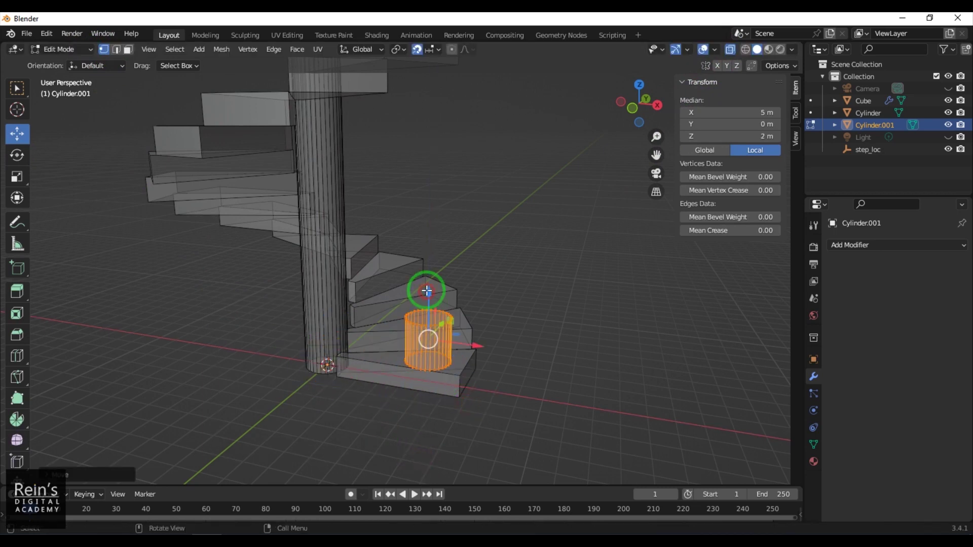
# Scale the new cylinder's whole mesh down in X and Y and stretch it in Z into a slender, tall post
pyautogui.scroll(3, 552, 398)
pyautogui.moveTo(552, 397)
pyautogui.mouseDown(button='middle')
pyautogui.moveTo(524, 406)
pyautogui.moveTo(548, 407)
pyautogui.mouseUp(button='middle')
pyautogui.scroll(-2, 589, 406)
pyautogui.click(17, 177)
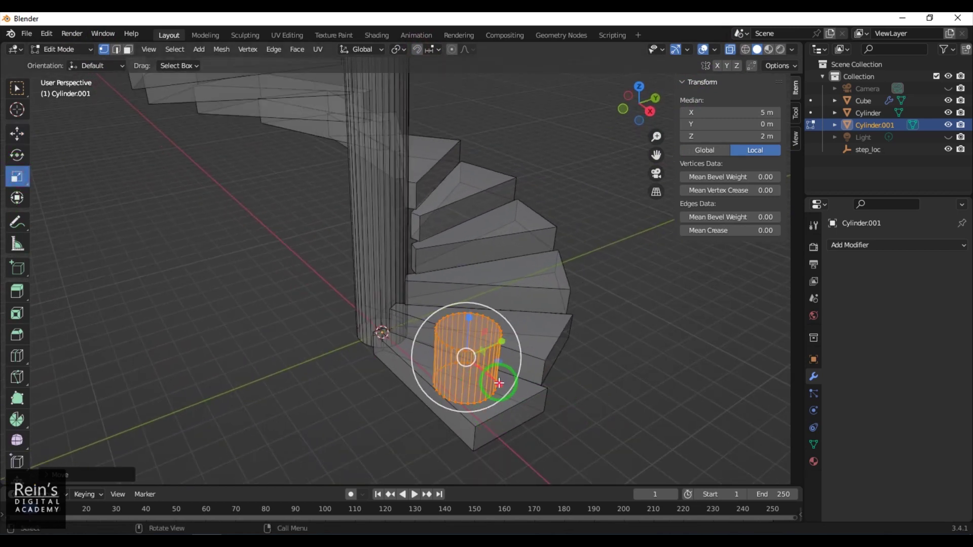
pyautogui.click(495, 382)
pyautogui.press('a')
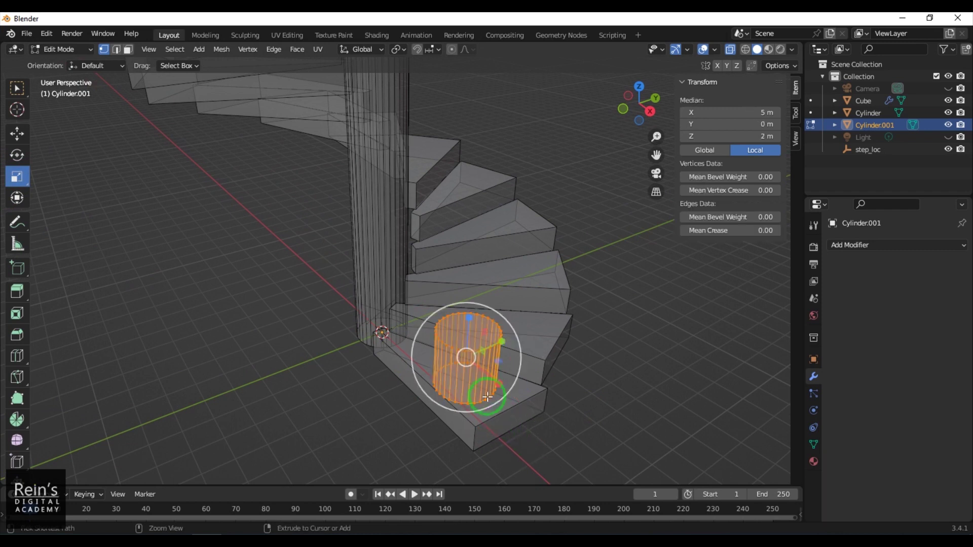
pyautogui.moveTo(495, 303); pyautogui.dragTo(474, 363)
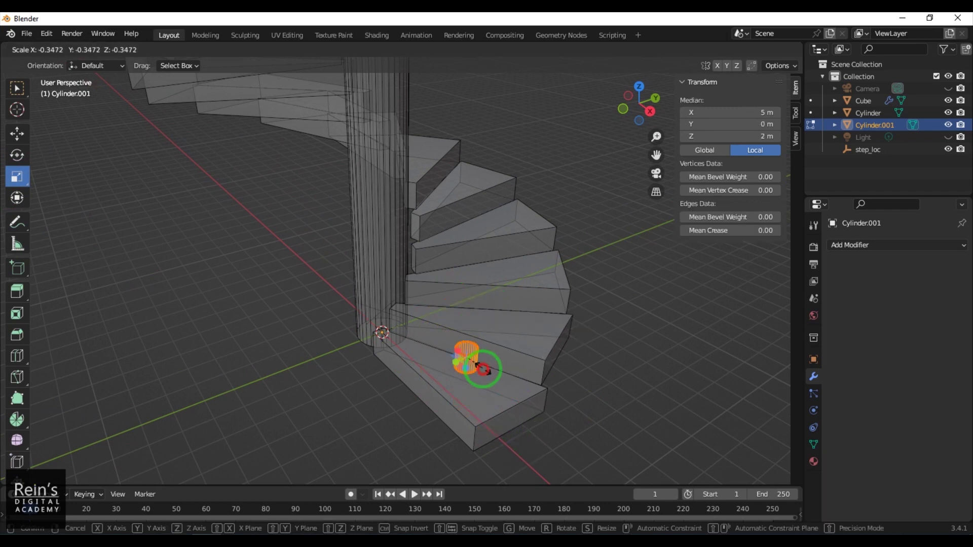
pyautogui.rightClick(463, 356)
pyautogui.moveTo(501, 313); pyautogui.dragTo(488, 299)
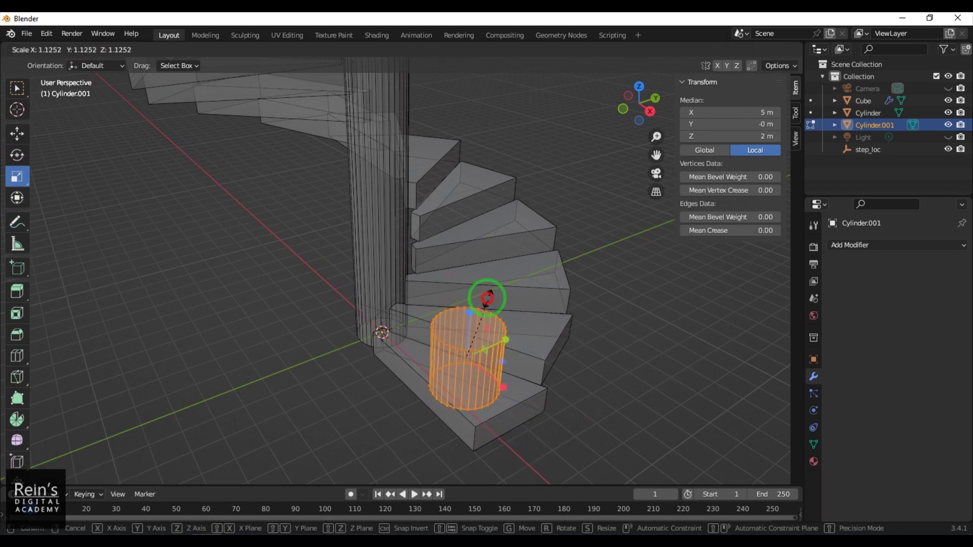
pyautogui.moveTo(472, 346); pyautogui.dragTo(543, 81)
pyautogui.moveTo(195, 420); pyautogui.dragTo(260, 391, button='middle')
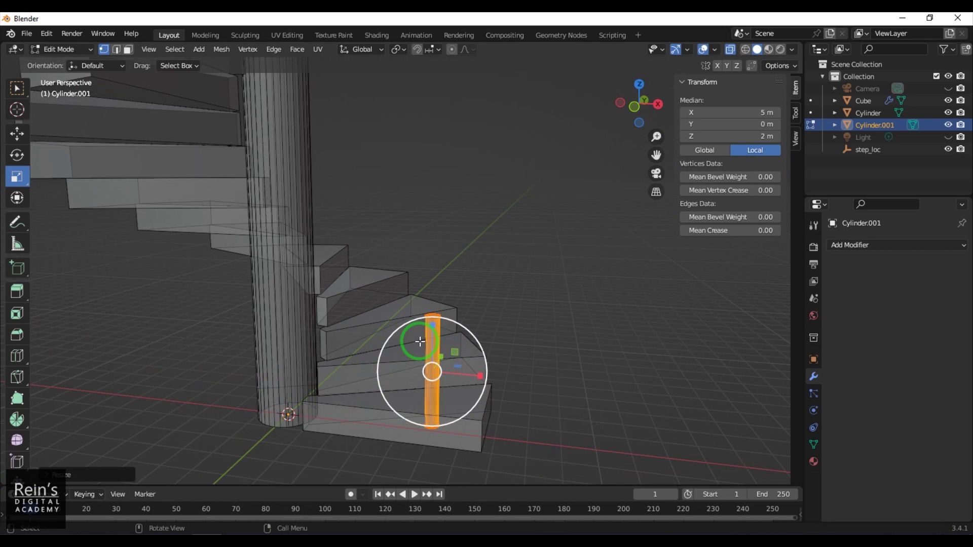
pyautogui.moveTo(434, 316)
pyautogui.mouseDown()
pyautogui.moveTo(431, 285)
pyautogui.moveTo(431, 297)
pyautogui.mouseUp()
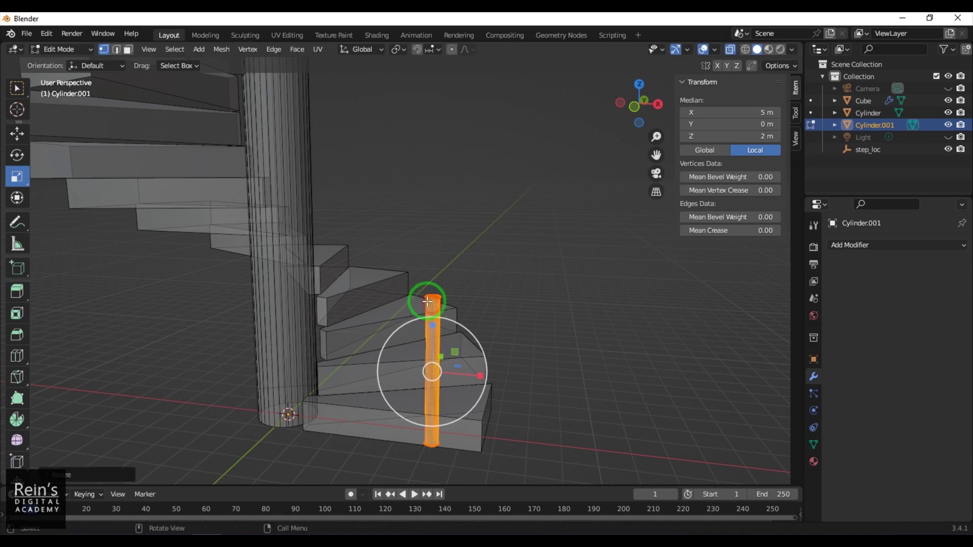
# Move the post mesh along X to 6.2068 m, near the lowest step's outer end, and slim it to about 0.21 m wide
pyautogui.click(17, 133)
pyautogui.moveTo(471, 373); pyautogui.dragTo(511, 383)
pyautogui.moveTo(512, 383); pyautogui.dragTo(500, 453, button='middle')
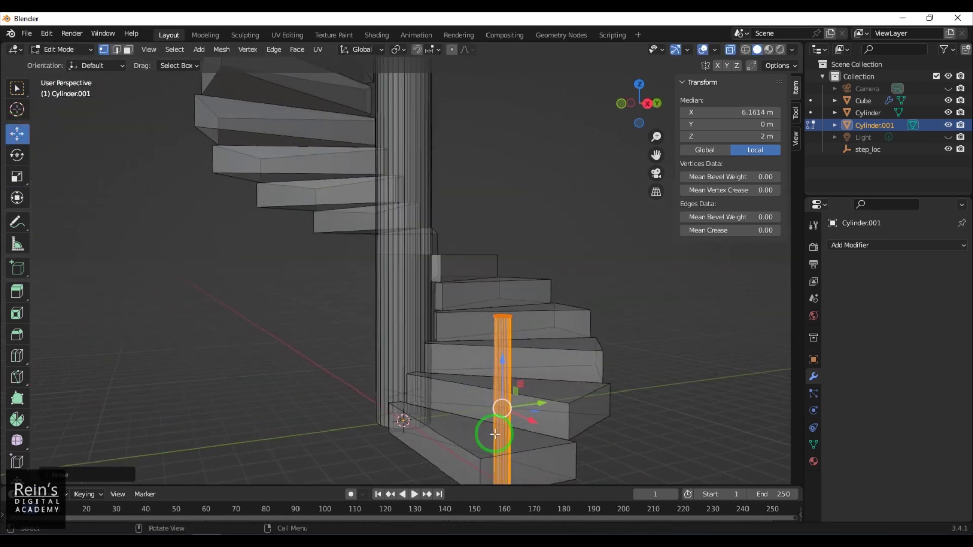
pyautogui.press('KP_1')
pyautogui.scroll(-2, 495, 433)
pyautogui.scroll(2, 494, 432)
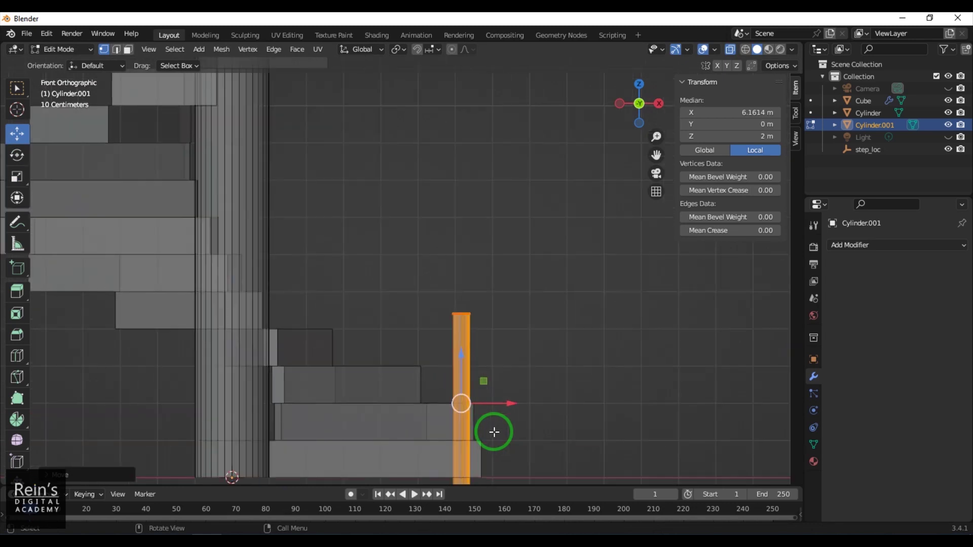
pyautogui.keyDown('shift'); pyautogui.moveTo(550, 408); pyautogui.dragTo(551, 323, button='middle'); pyautogui.keyUp('shift')
pyautogui.scroll(2, 545, 365)
pyautogui.moveTo(537, 283); pyautogui.dragTo(497, 196)
pyautogui.click(17, 176)
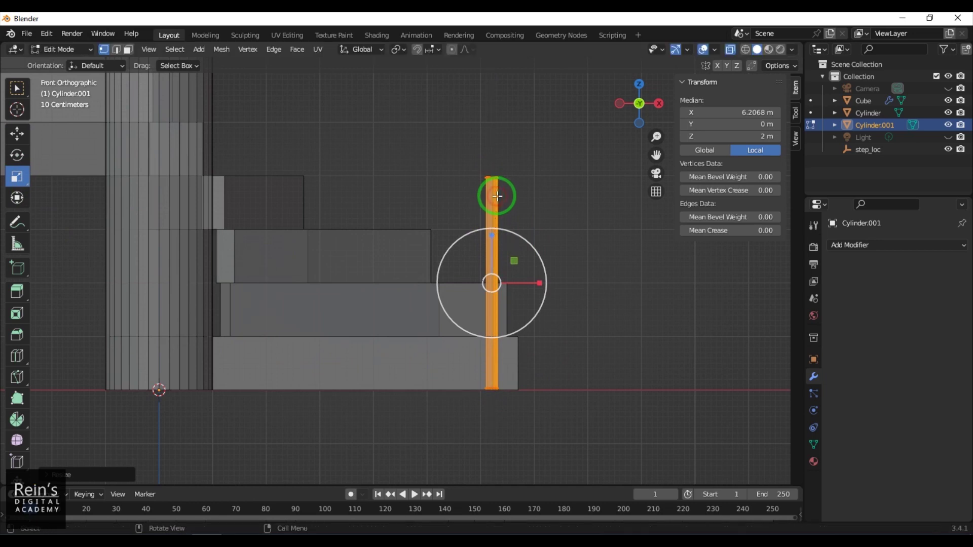
# Select only the post's bottom vertices and raise them 1 m with snapping on, to Z 1.0366 m at the lowest step's surface
pyautogui.press('KP_3')
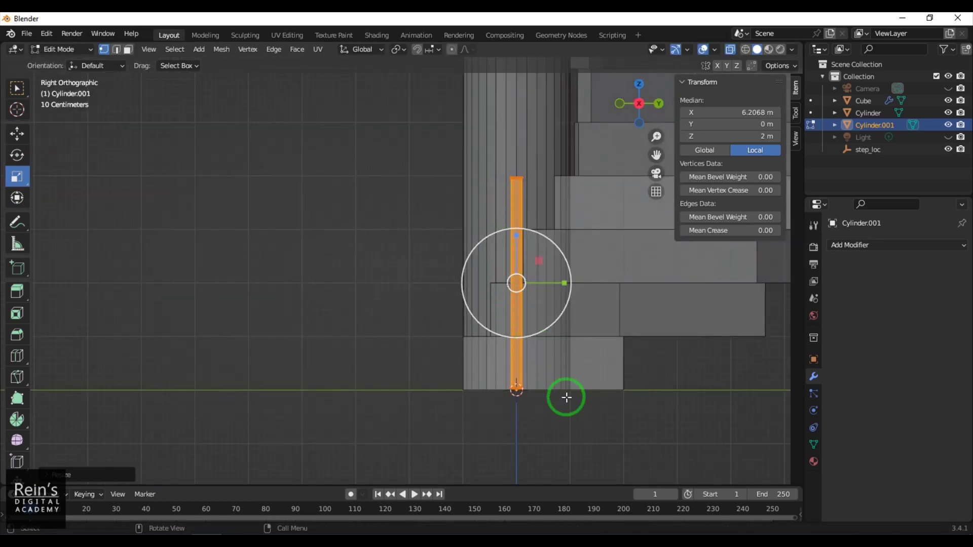
pyautogui.press('KP_1')
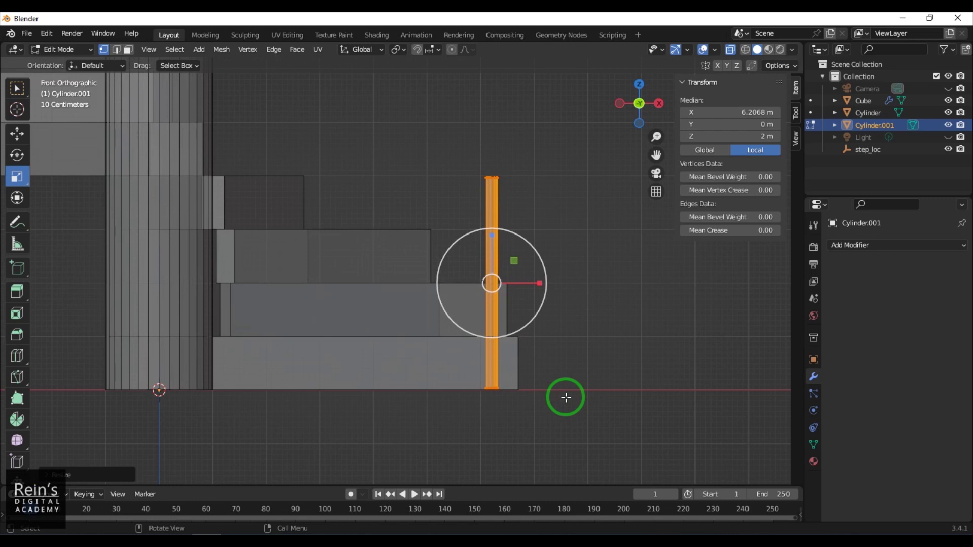
pyautogui.moveTo(608, 341); pyautogui.dragTo(575, 348, button='middle')
pyautogui.press('KP_1')
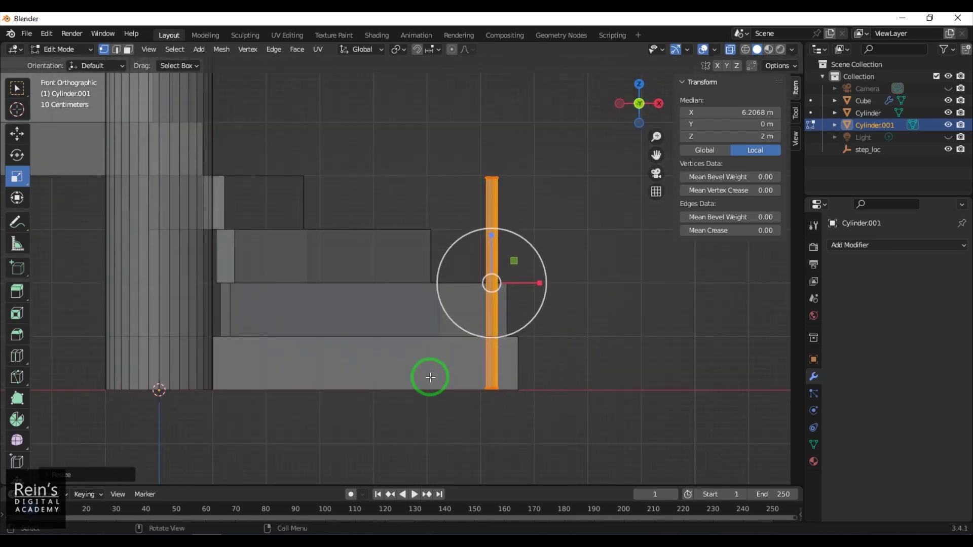
pyautogui.moveTo(401, 342); pyautogui.dragTo(642, 435)
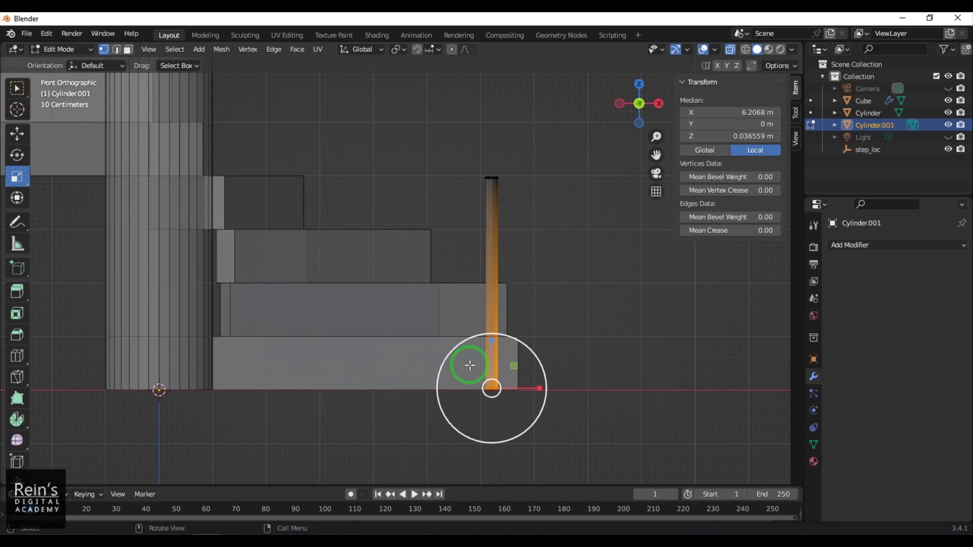
pyautogui.click(20, 133)
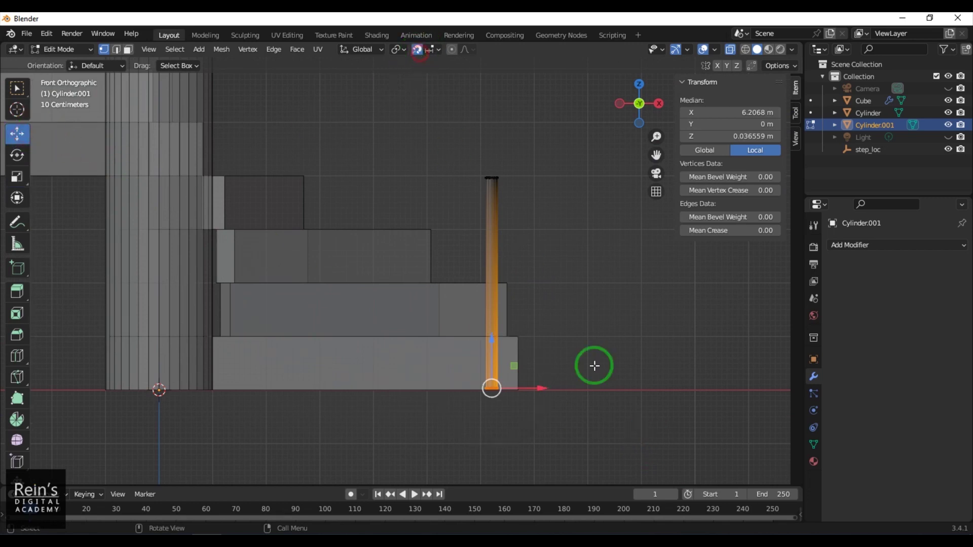
pyautogui.moveTo(491, 340); pyautogui.dragTo(501, 281)
# Select the post's top vertices and turn off X-ray
pyautogui.click(487, 167)
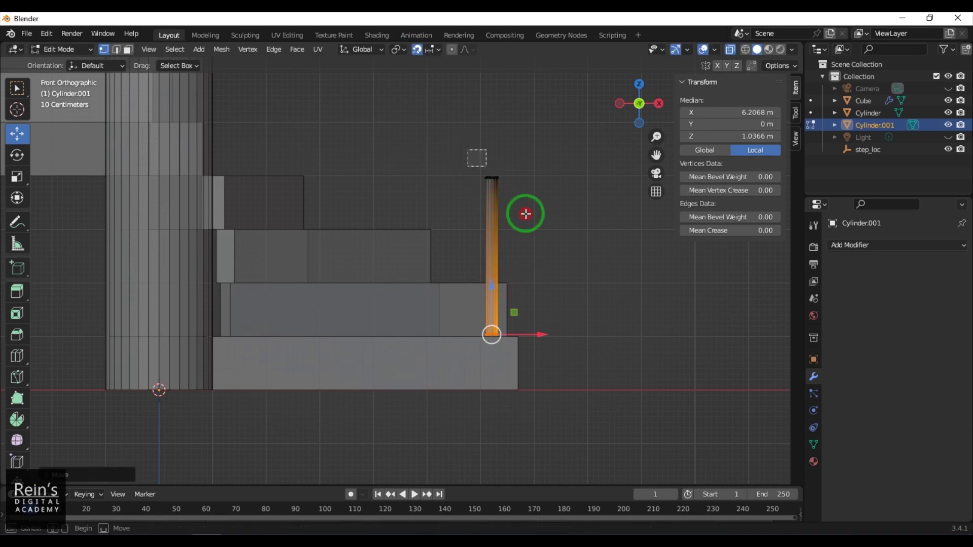
pyautogui.moveTo(493, 151); pyautogui.dragTo(580, 299, button='middle')
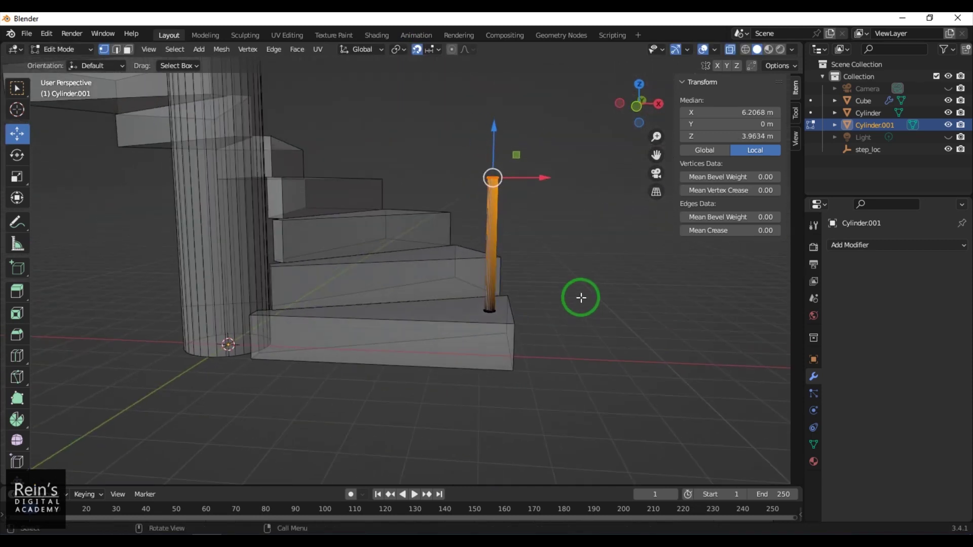
pyautogui.press('KP_1')
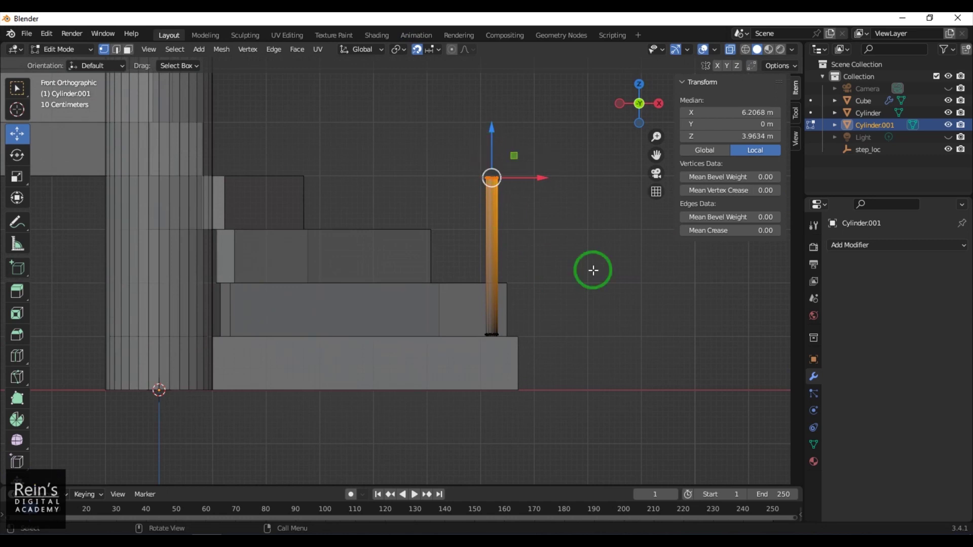
pyautogui.moveTo(599, 282); pyautogui.dragTo(571, 304, button='middle')
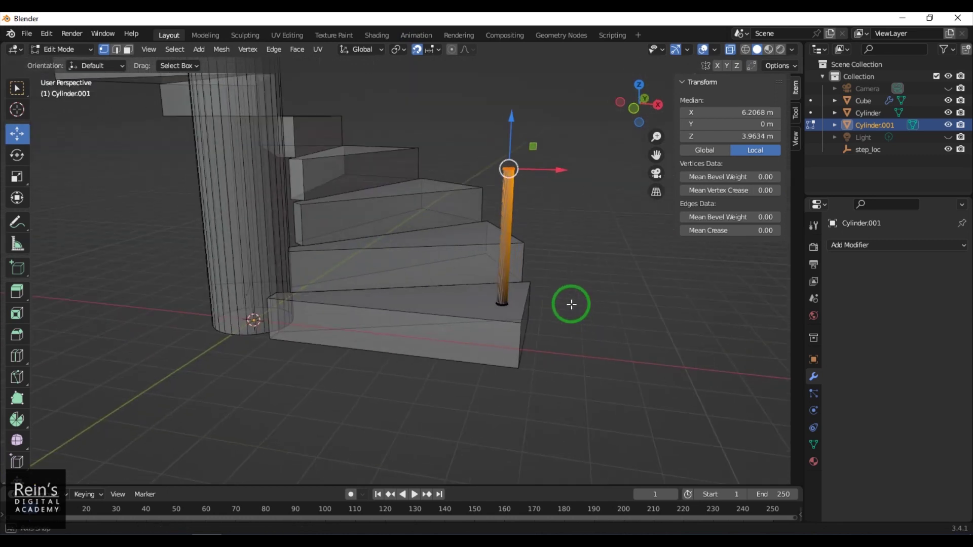
pyautogui.click(730, 50)
pyautogui.moveTo(621, 343); pyautogui.dragTo(559, 361, button='middle')
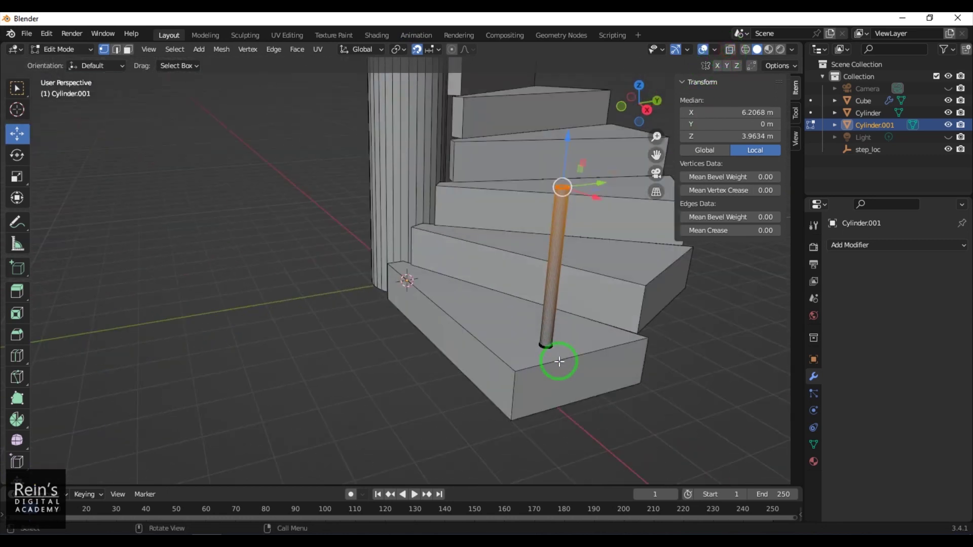
# Return to Object Mode and deselect the post
pyautogui.click(59, 50)
pyautogui.click(66, 61)
pyautogui.click(695, 382)
pyautogui.moveTo(622, 393); pyautogui.dragTo(555, 373, button='middle')
pyautogui.keyDown('shift'); pyautogui.moveTo(607, 327); pyautogui.dragTo(361, 374, button='middle'); pyautogui.keyUp('shift')
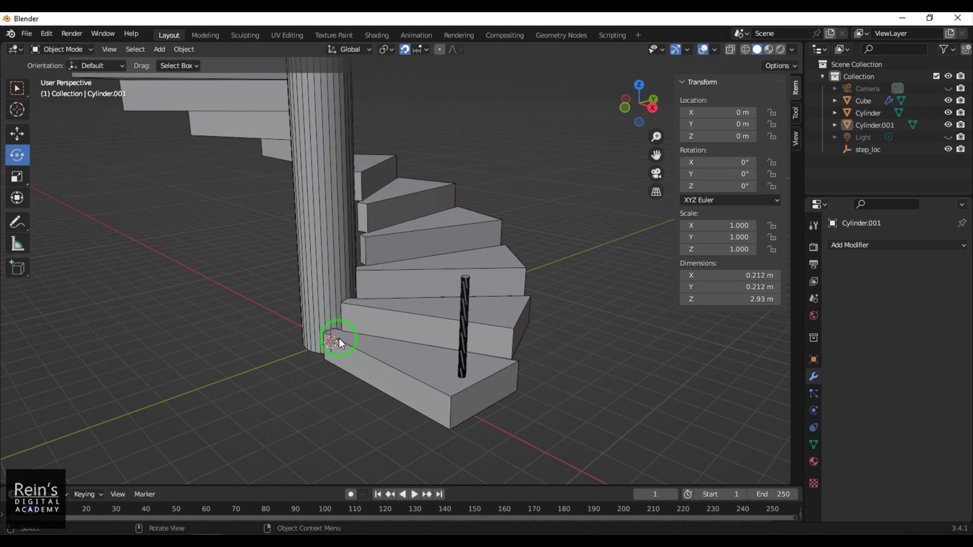
# Add an Array modifier to the post with Relative Offset off and Object Offset driven by step_loc
pyautogui.click(461, 336)
pyautogui.click(866, 246)
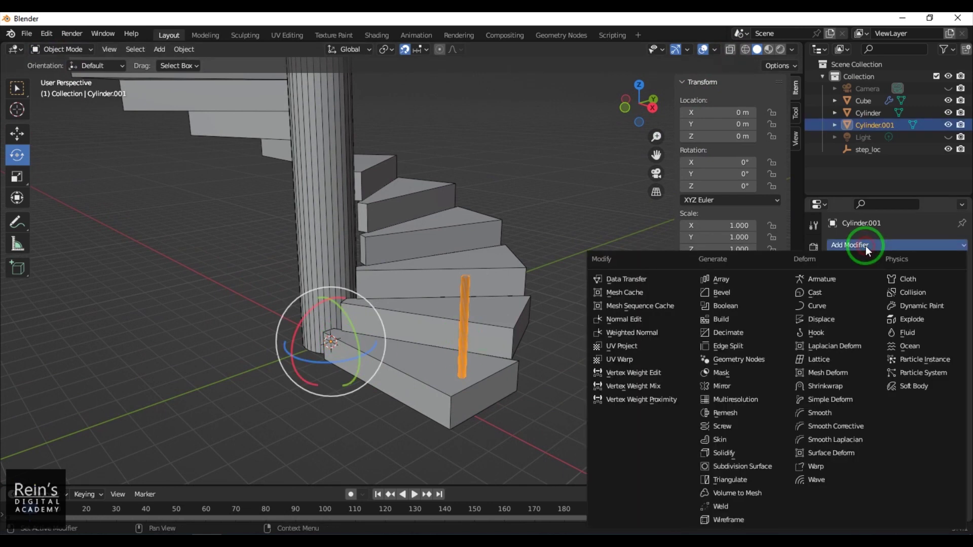
pyautogui.click(748, 281)
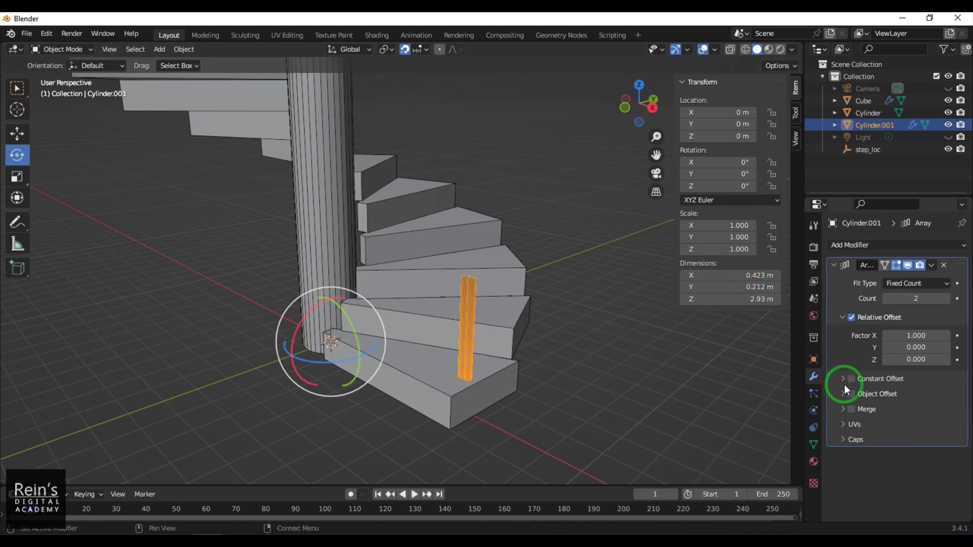
pyautogui.click(852, 317)
pyautogui.click(842, 317)
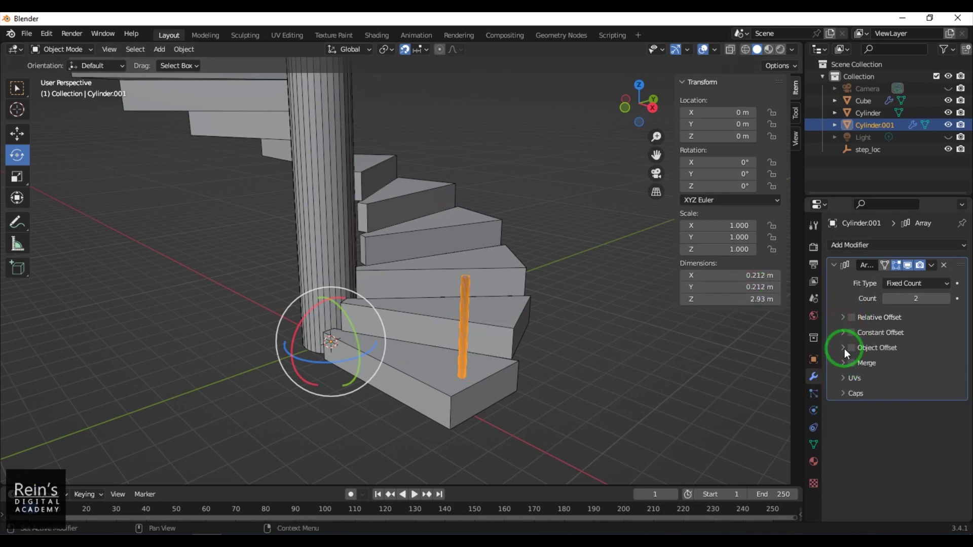
pyautogui.click(843, 348)
pyautogui.click(852, 348)
pyautogui.click(890, 367)
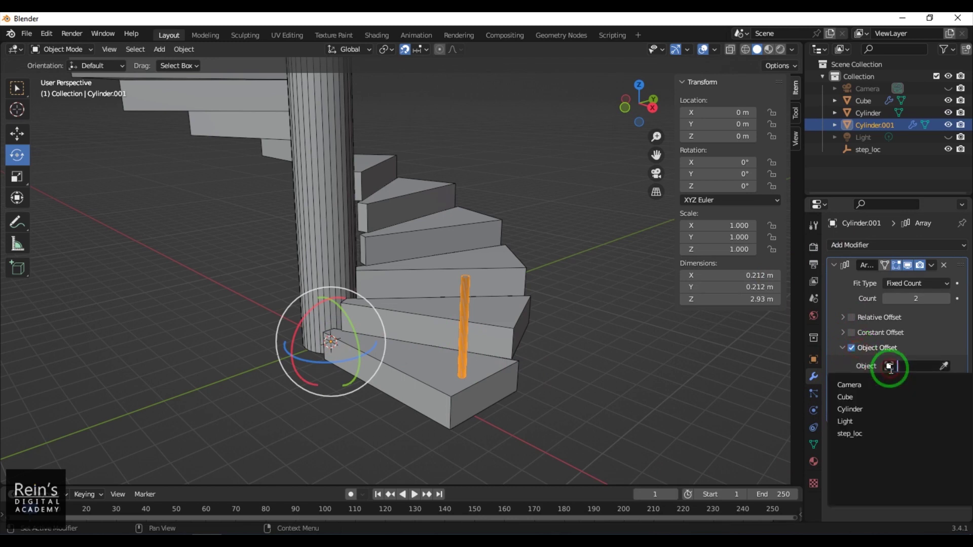
pyautogui.click(861, 434)
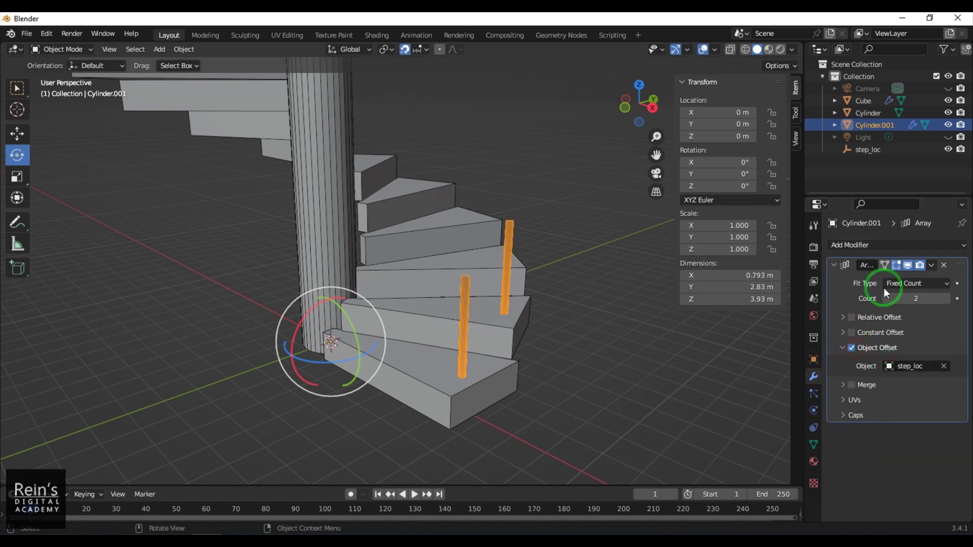
# Check the Array count used by the stair steps and set the post's Array count to 20
pyautogui.click(651, 424)
pyautogui.click(501, 394)
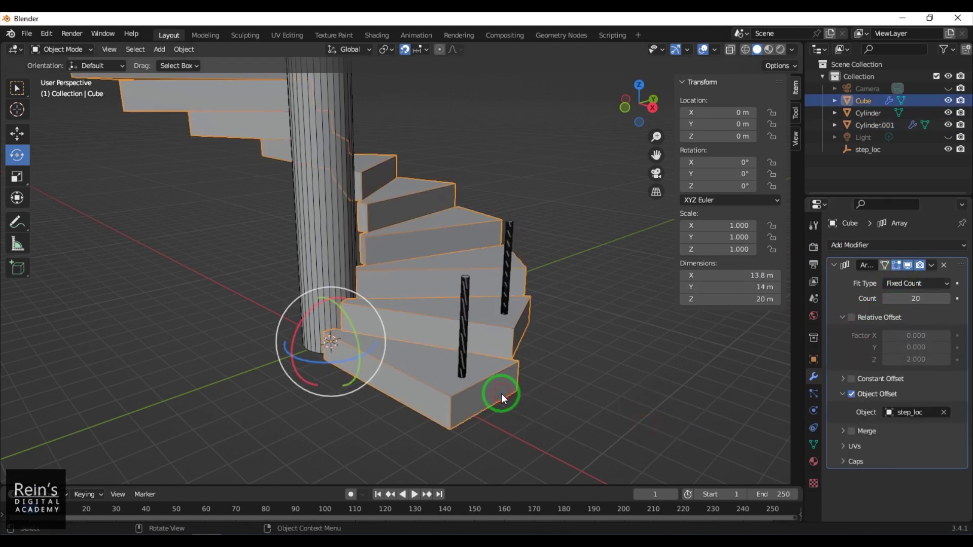
pyautogui.click(458, 338)
pyautogui.click(931, 294)
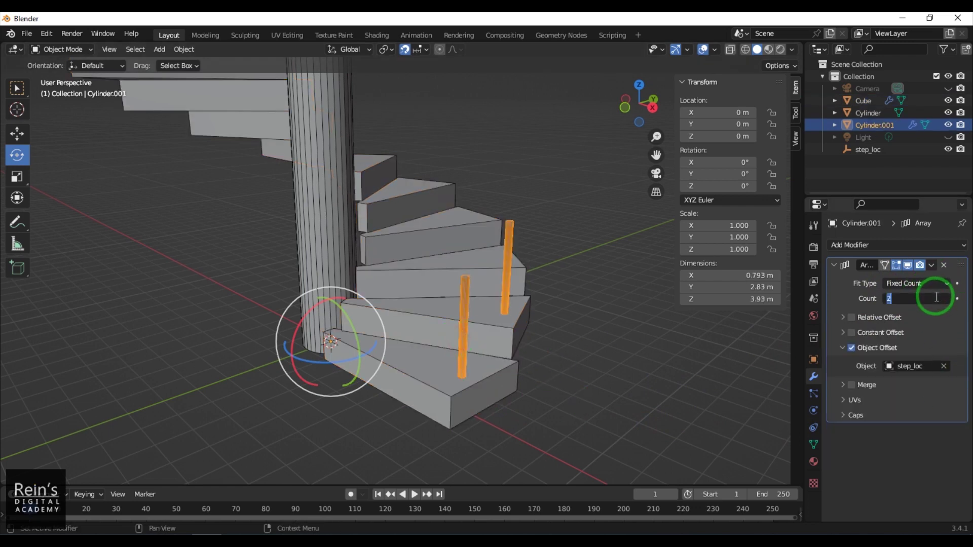
pyautogui.write('20')
pyautogui.press('Return')
# Turn off the wireframe overlay for the viewport and view the staircase with its posts
pyautogui.scroll(-8, 655, 324)
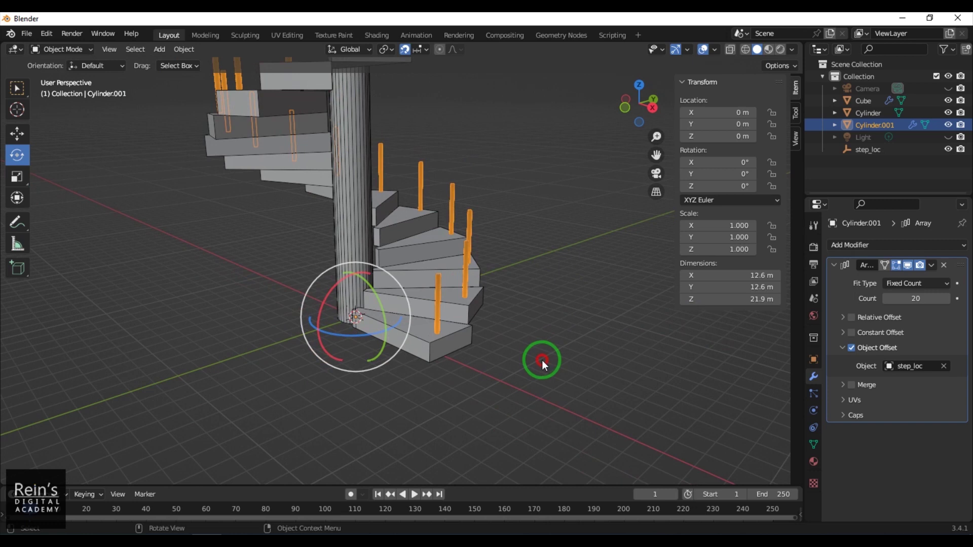
pyautogui.moveTo(451, 353); pyautogui.dragTo(430, 345, button='middle')
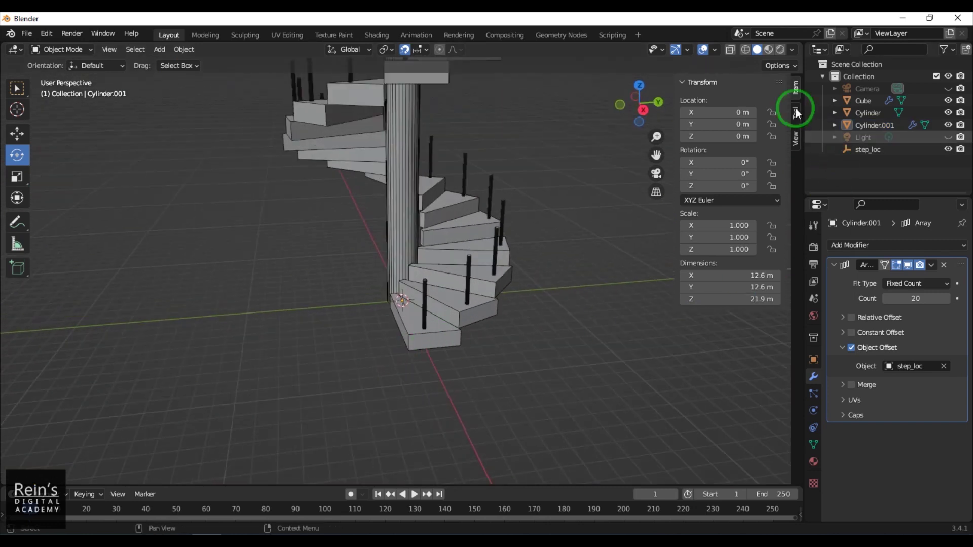
pyautogui.click(713, 48)
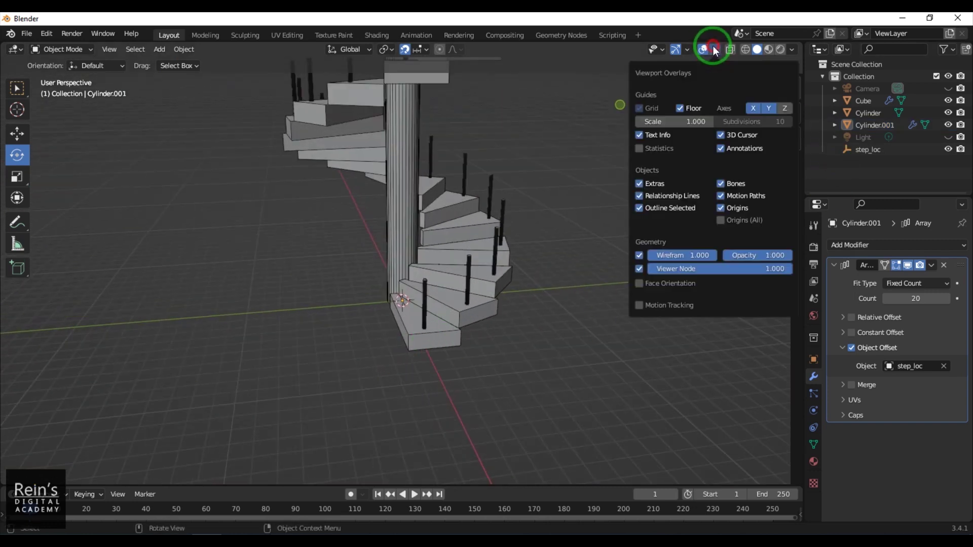
pyautogui.click(640, 255)
pyautogui.moveTo(586, 335); pyautogui.dragTo(486, 374, button='middle')
pyautogui.scroll(3, 585, 335)
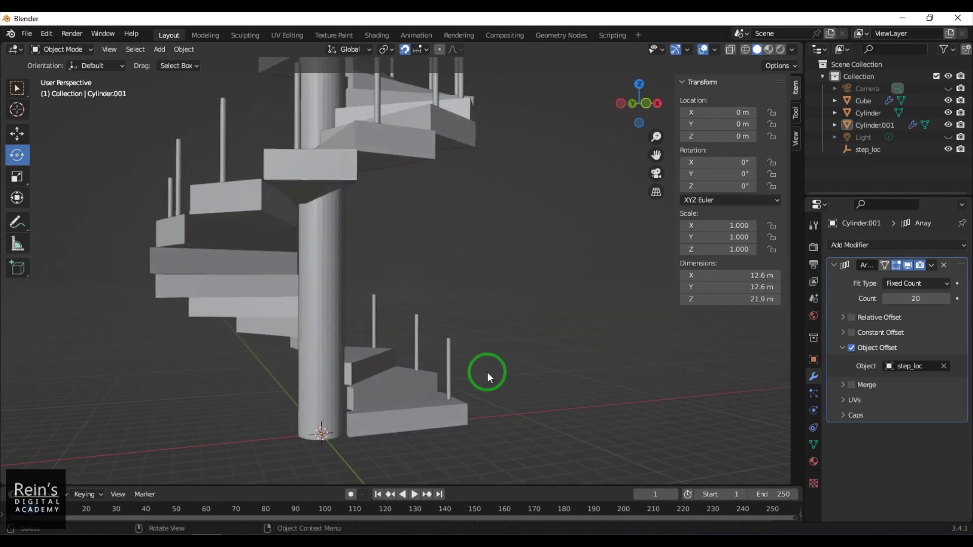
# Edit the post with X-ray on and raise its top vertices 1 m along Z to 4.9634 m, then clear the selection
pyautogui.click(451, 361)
pyautogui.scroll(5, 602, 383)
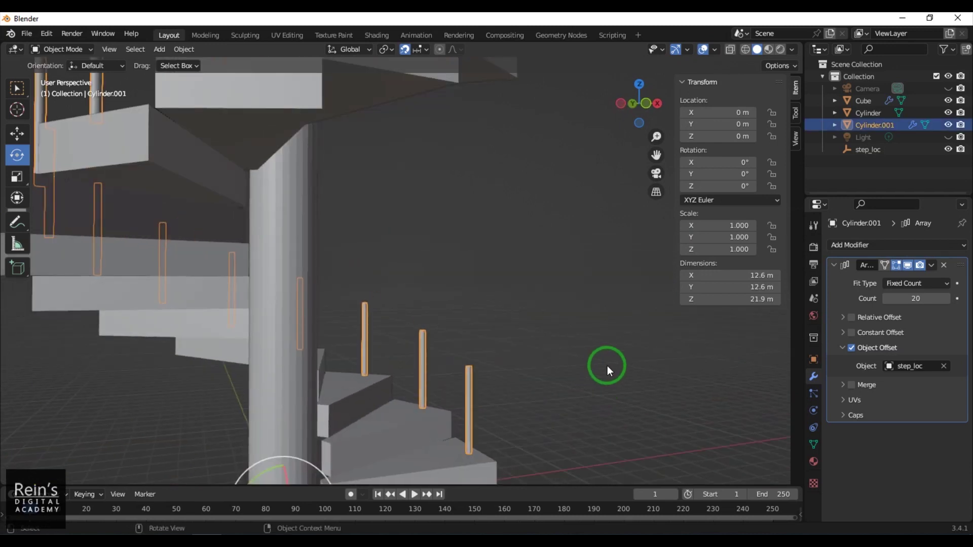
pyautogui.press('Tab')
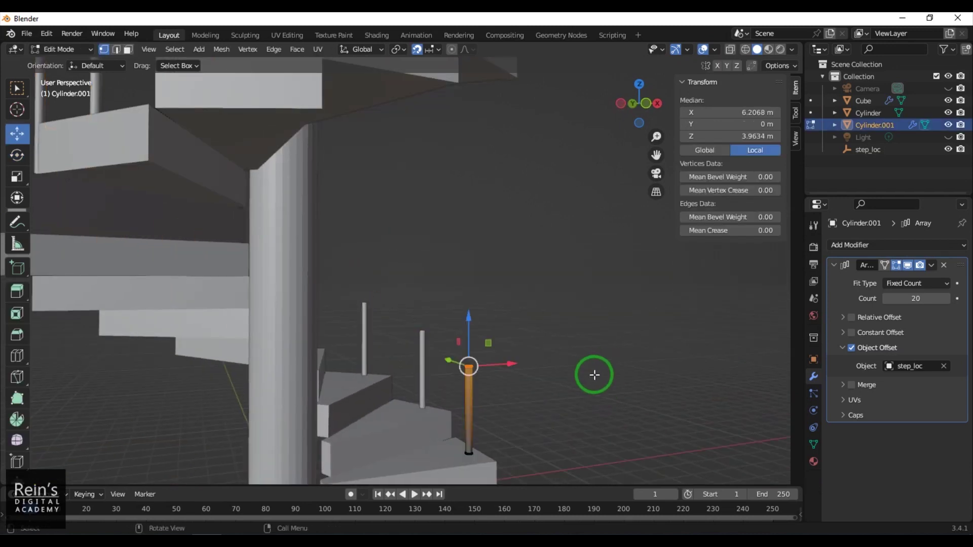
pyautogui.click(730, 48)
pyautogui.click(477, 399)
pyautogui.moveTo(446, 325); pyautogui.dragTo(517, 397)
pyautogui.press('g')
pyautogui.press('z')
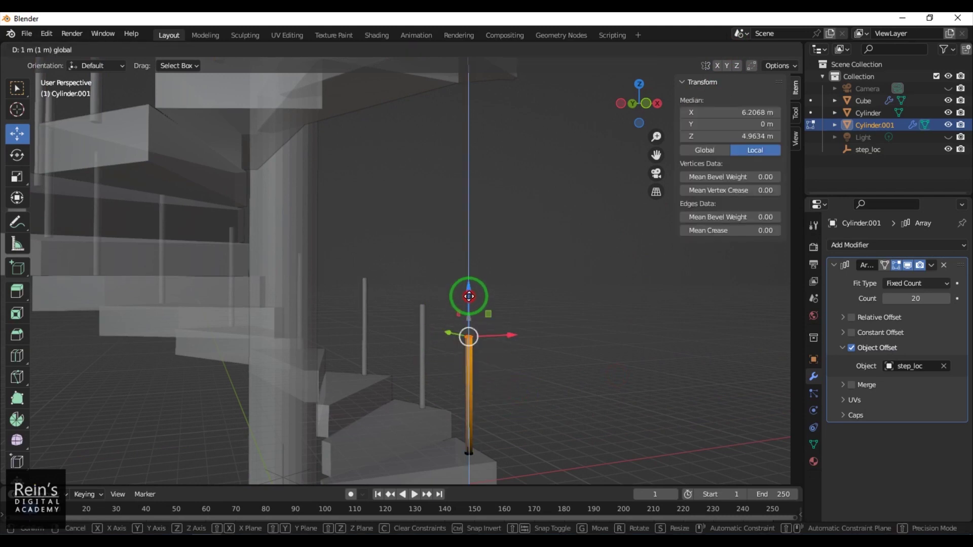
pyautogui.click(503, 336)
pyautogui.click(587, 410)
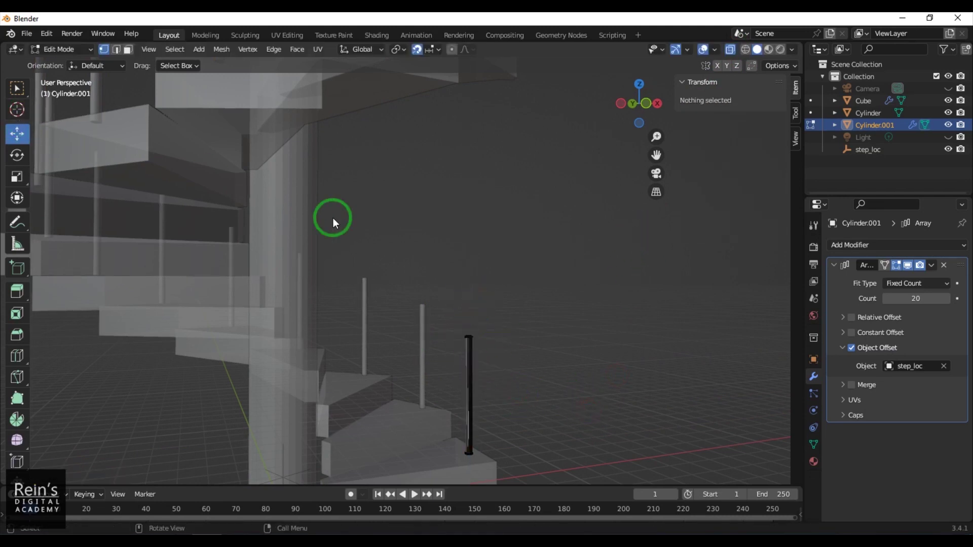
# Return to Object Mode with nothing selected and turn off X-ray to view the staircase with its posts
pyautogui.press('Tab')
pyautogui.hotkey('alt', 'a')
pyautogui.moveTo(495, 228); pyautogui.dragTo(583, 215, button='middle')
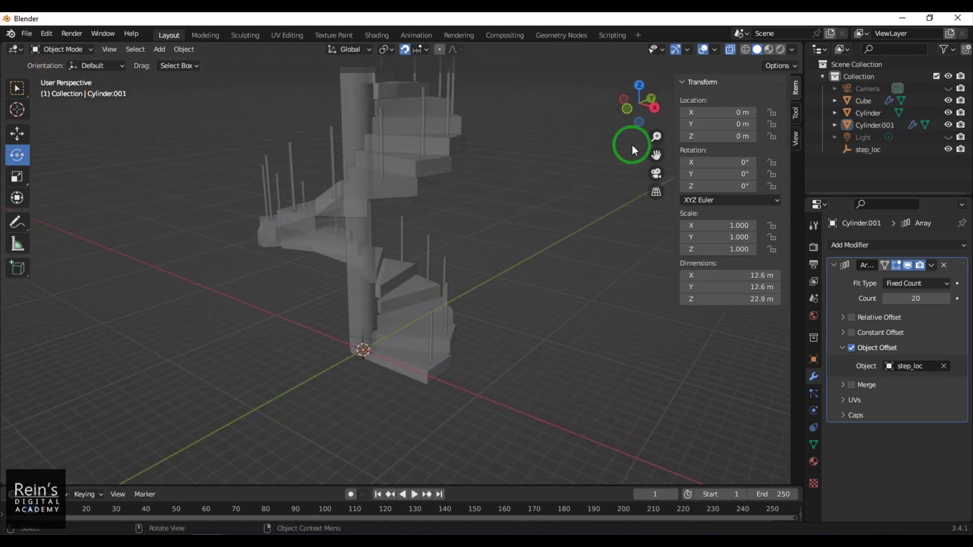
pyautogui.click(729, 49)
pyautogui.moveTo(537, 284); pyautogui.dragTo(567, 311, button='middle')
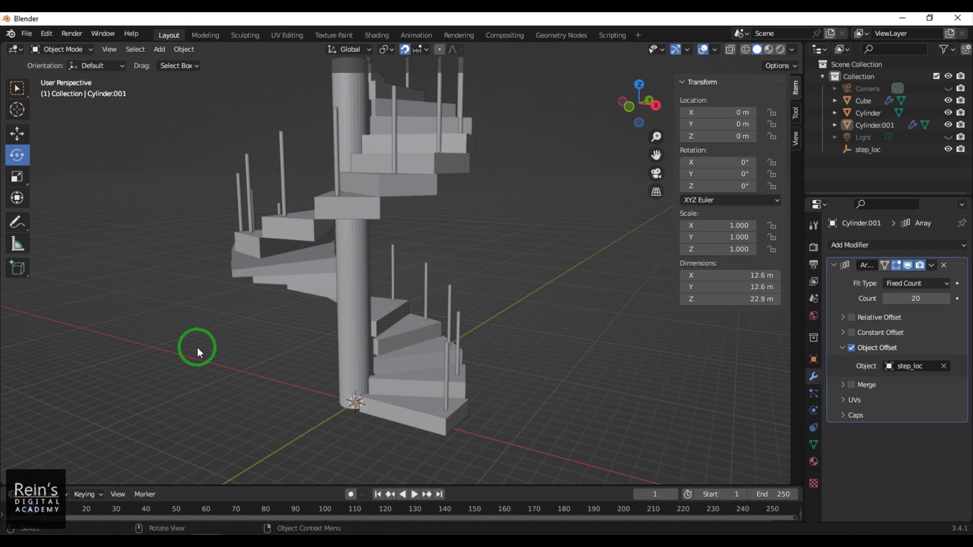
# Add a mesh circle at the base of the central cylinder
pyautogui.hotkey('shift', 'a')
pyautogui.moveTo(179, 285)
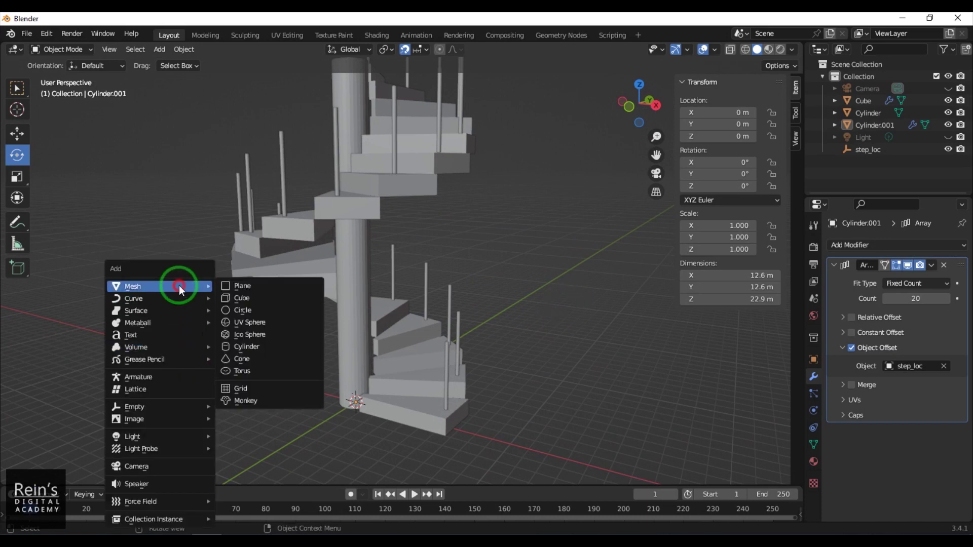
pyautogui.click(261, 313)
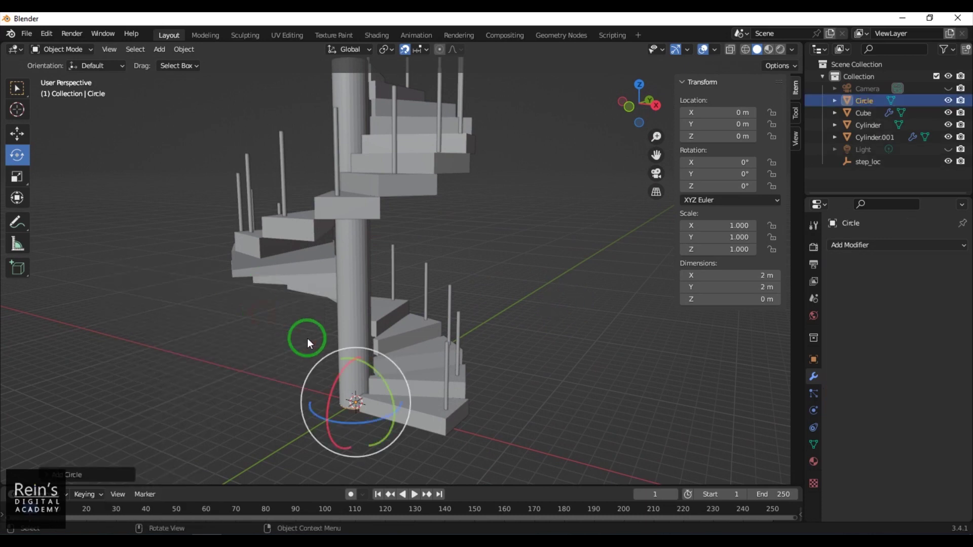
pyautogui.moveTo(544, 441); pyautogui.dragTo(597, 305, button='middle')
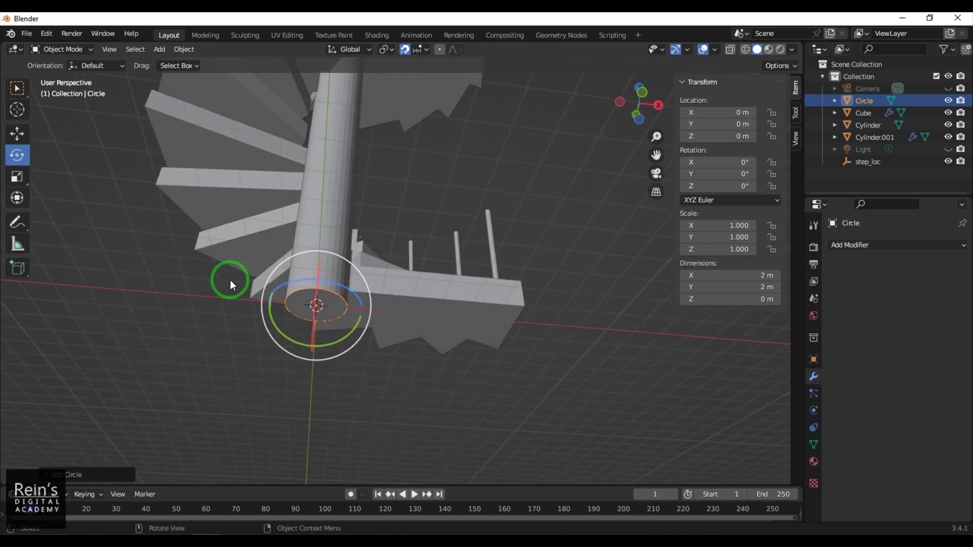
# In Edit Mode, move the circle's vertices to X 6 m and Z 4.8295 m, near the top of the first post
pyautogui.press('Tab')
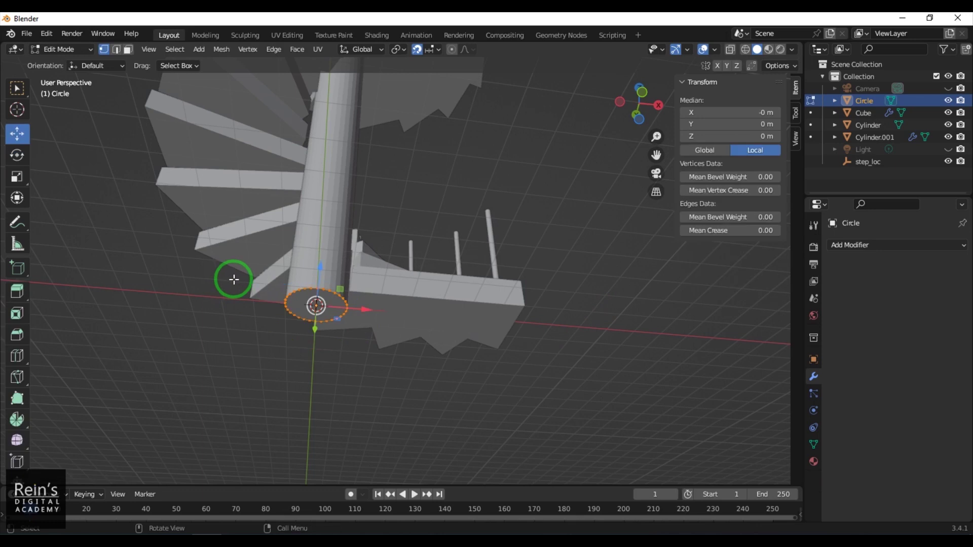
pyautogui.moveTo(233, 255); pyautogui.dragTo(381, 375)
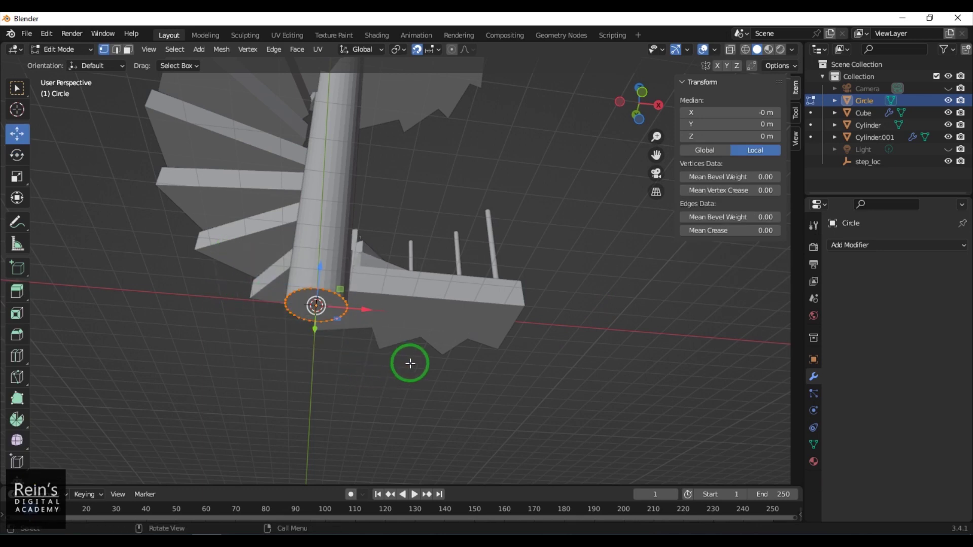
pyautogui.moveTo(361, 310); pyautogui.dragTo(536, 344)
pyautogui.moveTo(560, 378); pyautogui.dragTo(404, 160, button='middle')
pyautogui.moveTo(475, 317); pyautogui.dragTo(473, 177)
pyautogui.press('KP_1')
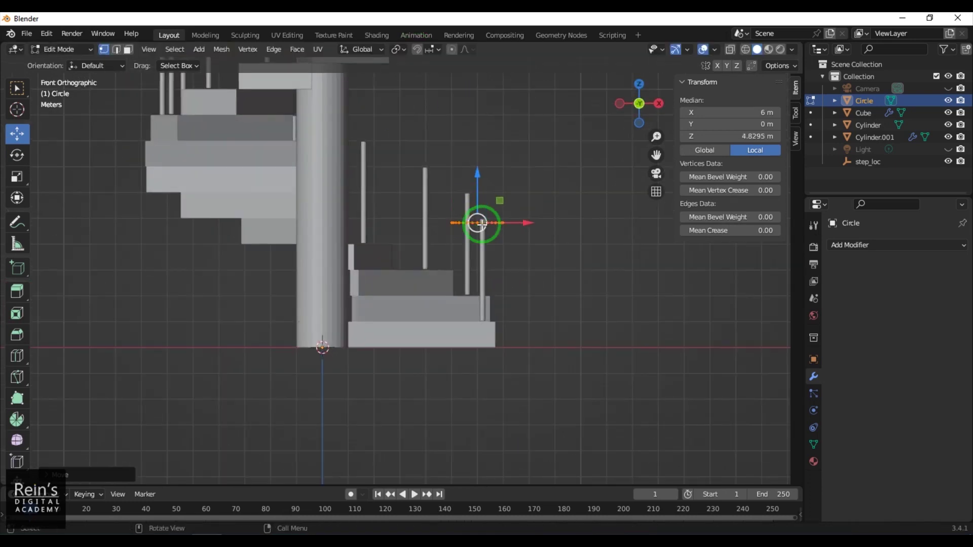
# Try to rotate the circle freely about the X axis in the right side view
pyautogui.press('KP_3')
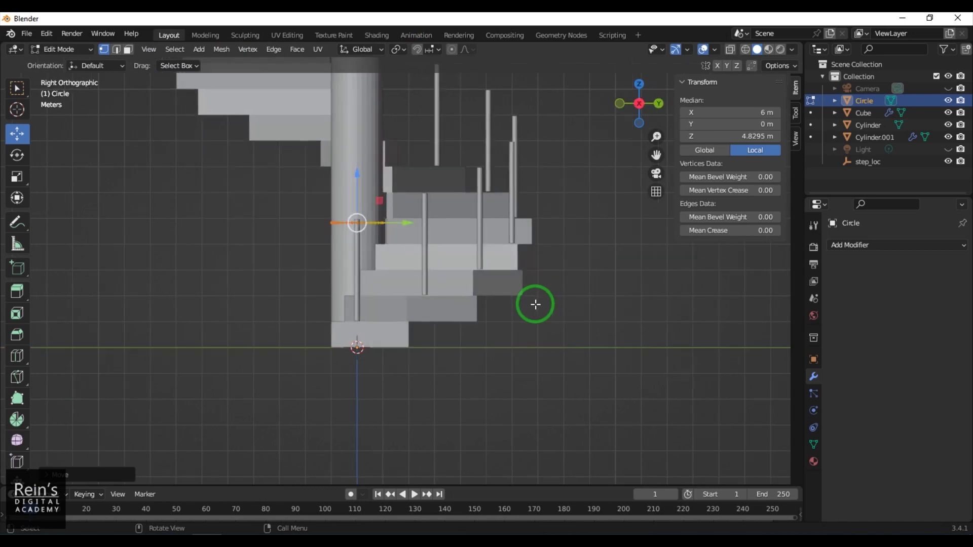
pyautogui.scroll(3, 389, 293)
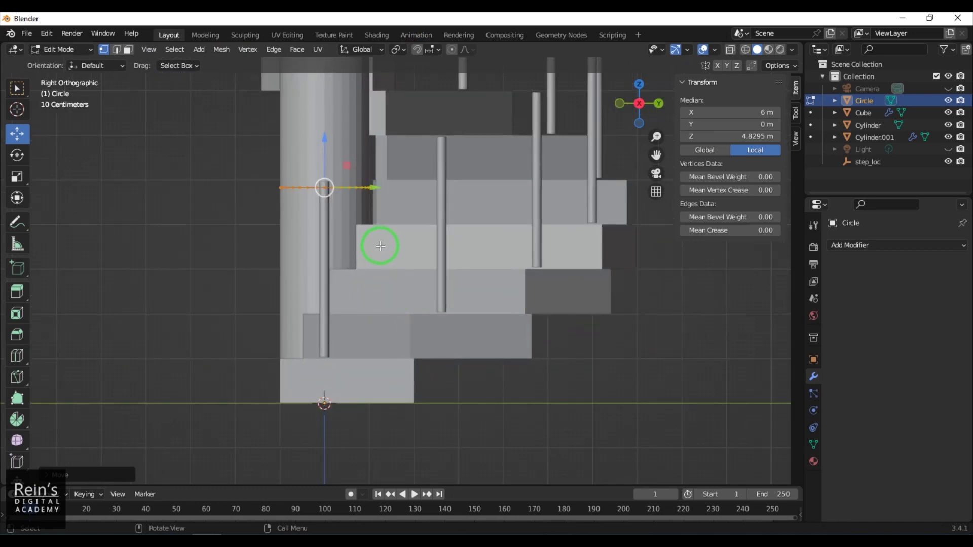
pyautogui.keyDown('shift'); pyautogui.scroll(5, 377, 283); pyautogui.keyUp('shift')
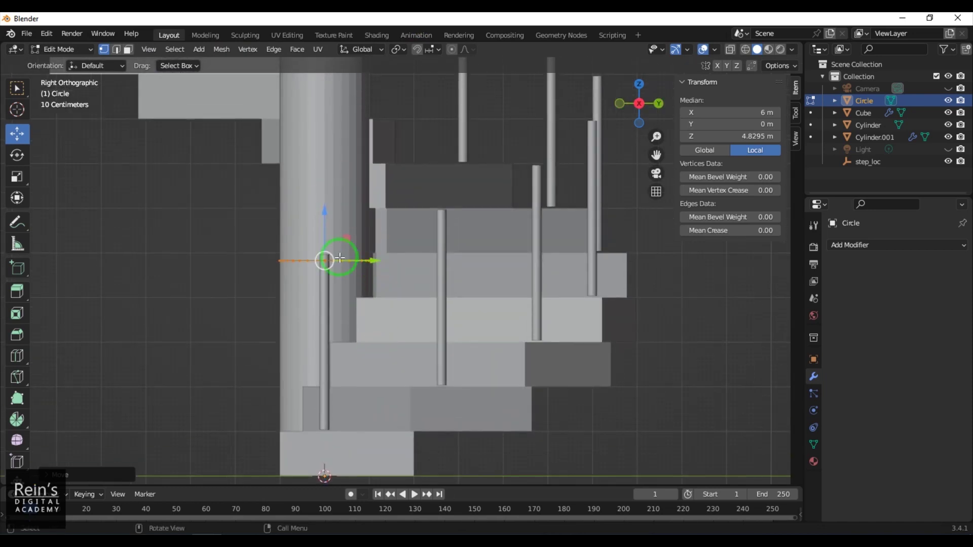
pyautogui.click(17, 155)
pyautogui.moveTo(358, 233); pyautogui.dragTo(314, 209)
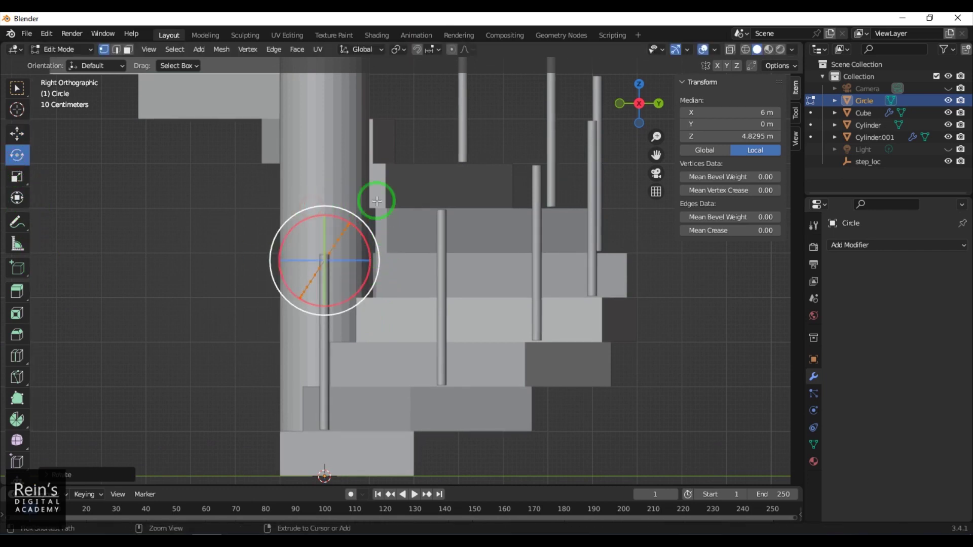
# Enable increment snapping for Rotate and rotate the circle about the X axis until it stands vertically
pyautogui.click(416, 49)
pyautogui.click(438, 50)
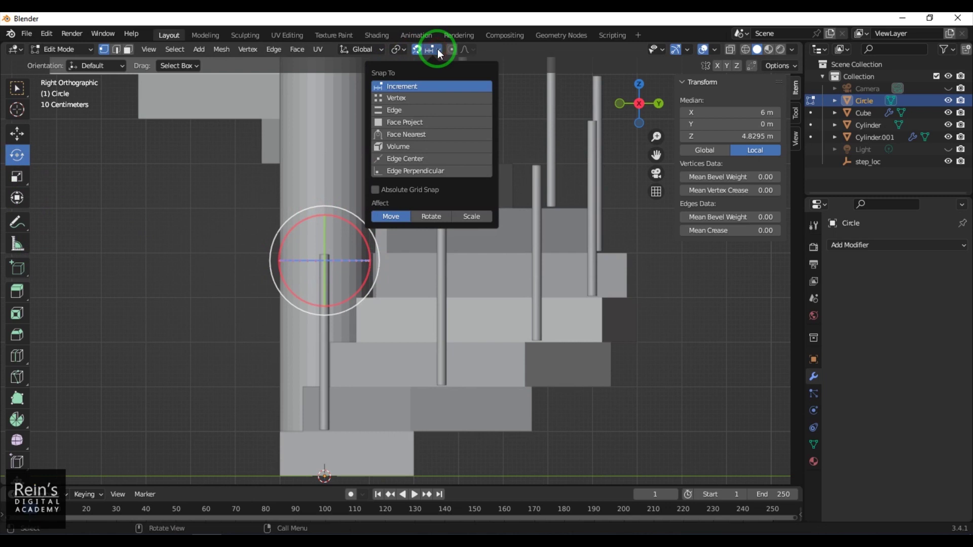
pyautogui.click(434, 218)
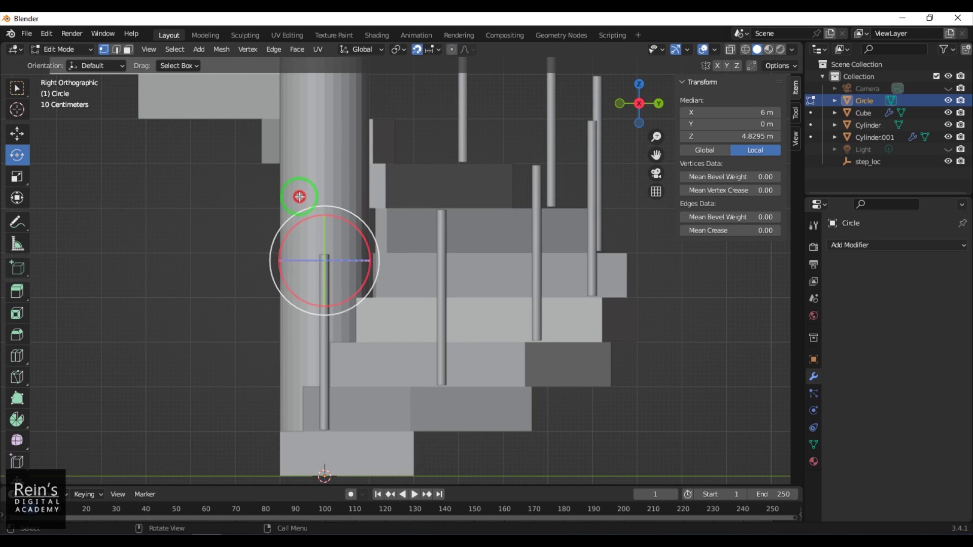
pyautogui.moveTo(366, 268); pyautogui.dragTo(237, 145)
pyautogui.scroll(3, 350, 220)
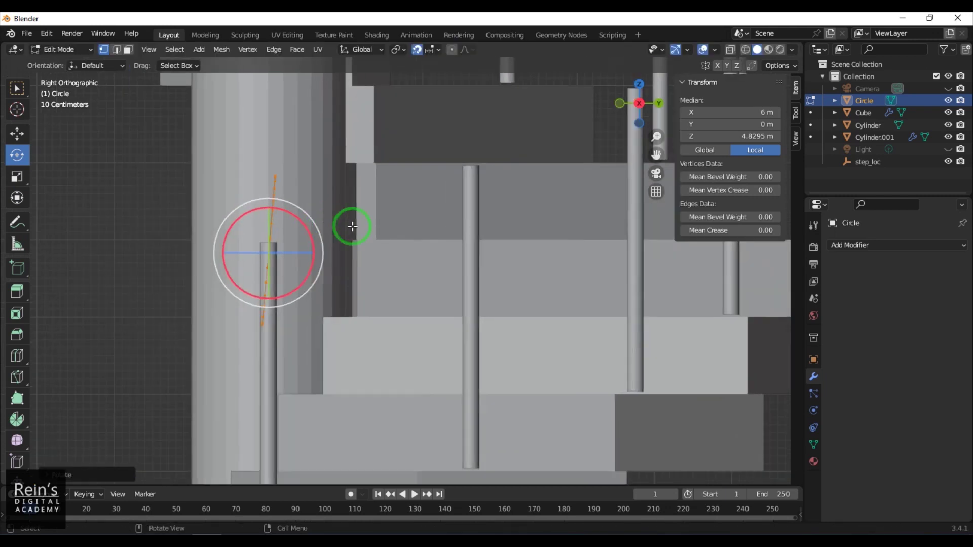
pyautogui.moveTo(287, 213); pyautogui.dragTo(287, 214)
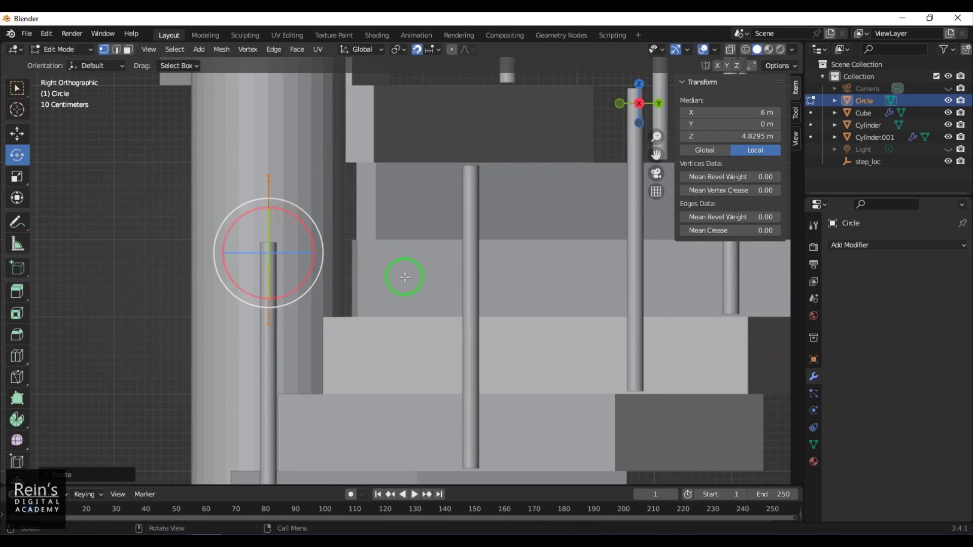
pyautogui.moveTo(138, 340); pyautogui.dragTo(399, 349, button='middle')
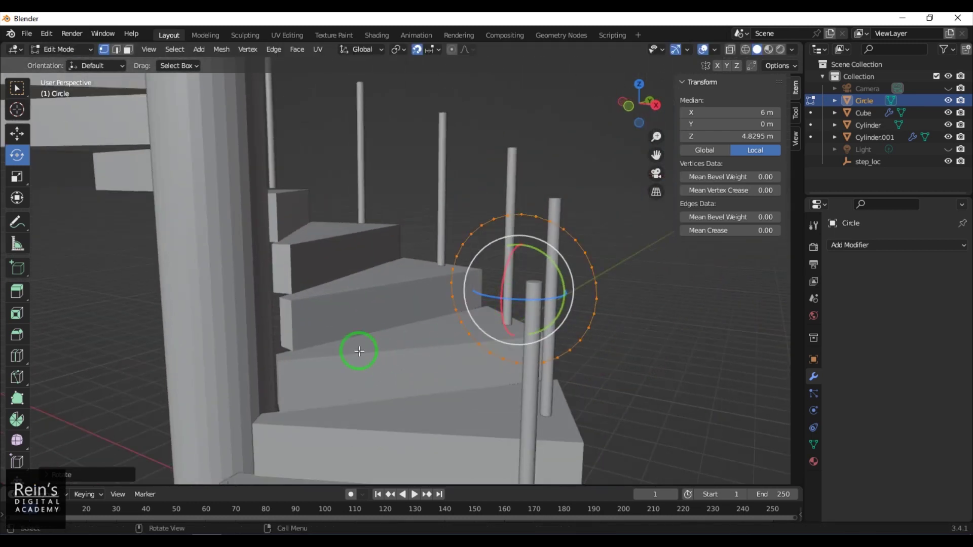
# Scale the circle down to about twice the post's diameter and compare it with the post in front view
pyautogui.click(17, 176)
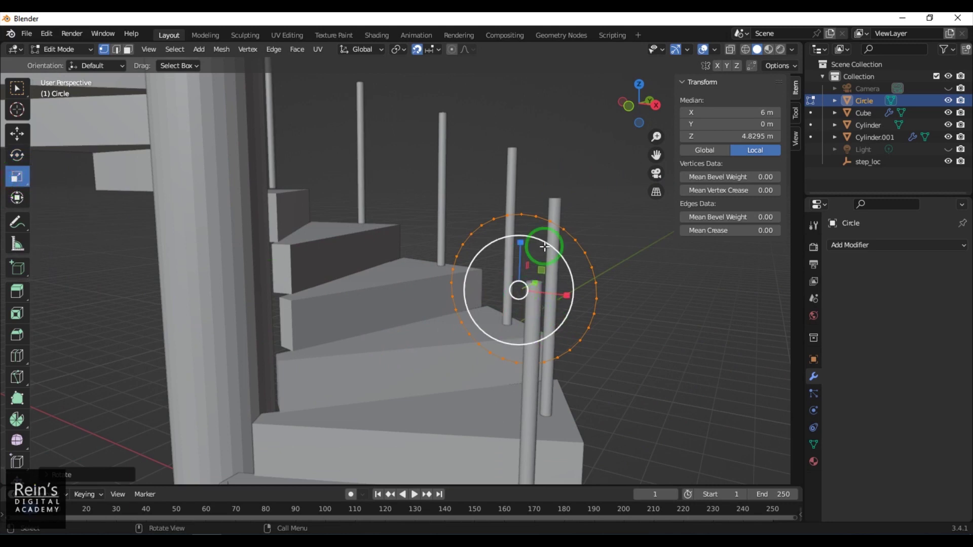
pyautogui.moveTo(542, 244); pyautogui.dragTo(523, 282)
pyautogui.press('KP_1')
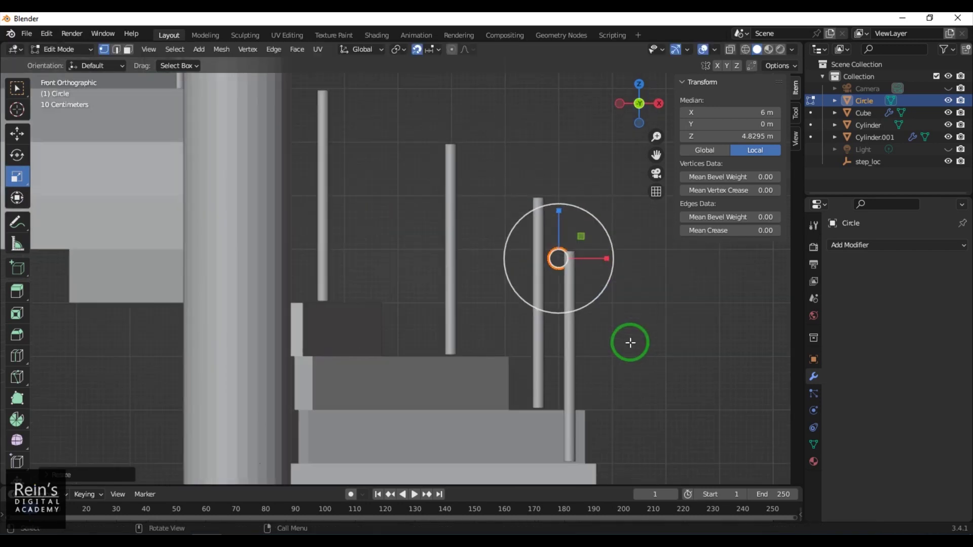
pyautogui.keyDown('shift'); pyautogui.moveTo(747, 348); pyautogui.dragTo(569, 348, button='middle'); pyautogui.keyUp('shift')
pyautogui.scroll(3, 591, 335)
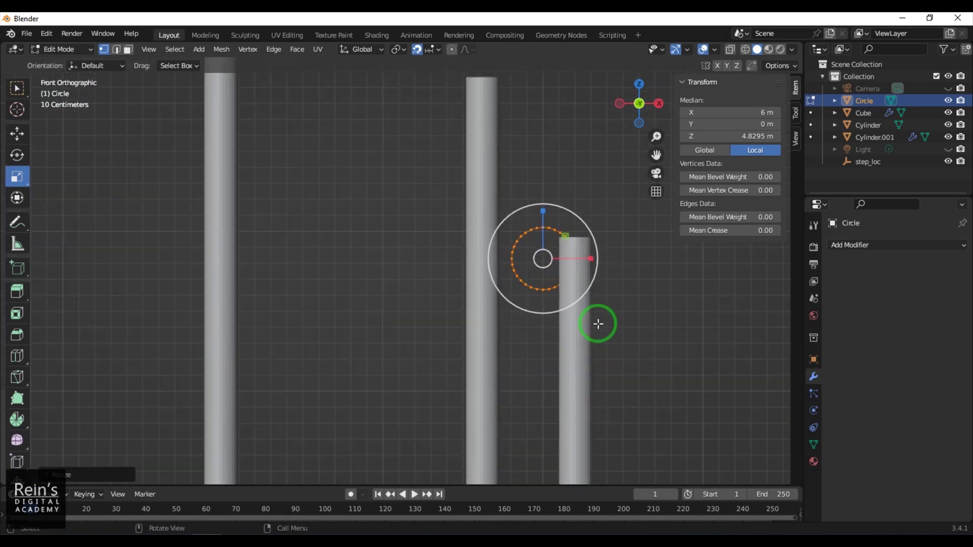
# Move the circle along X and Z so it surrounds the top end of the first post, then leave Edit Mode
pyautogui.click(21, 141)
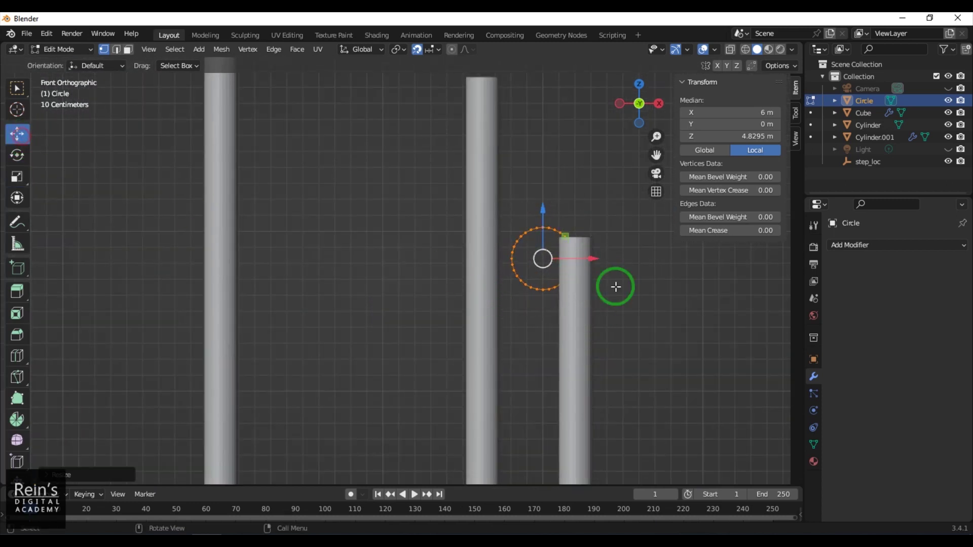
pyautogui.moveTo(593, 257); pyautogui.dragTo(632, 264)
pyautogui.moveTo(575, 222); pyautogui.dragTo(577, 186)
pyautogui.click(583, 312)
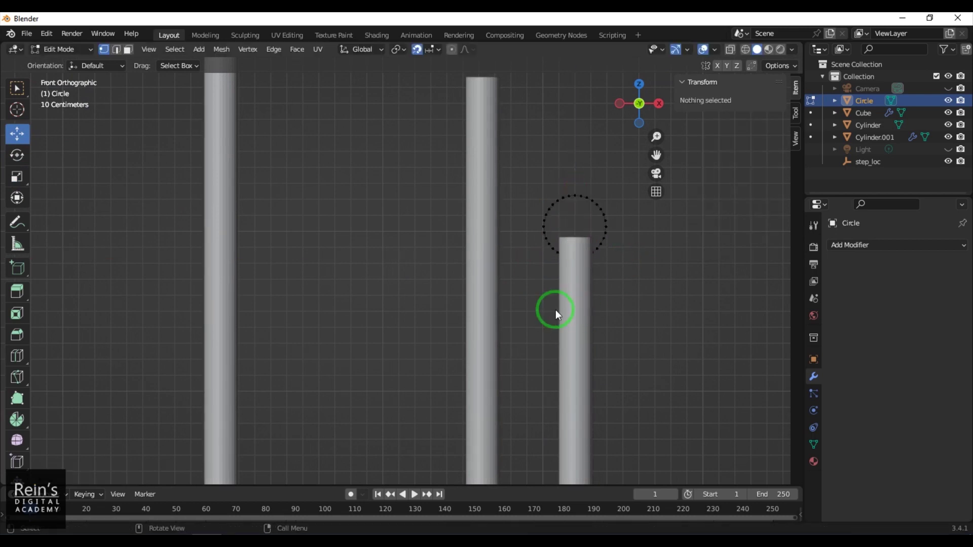
pyautogui.press('Tab')
# Edit the post with X-ray on and raise its top vertices along Z to 5.0634 m
pyautogui.click(570, 312)
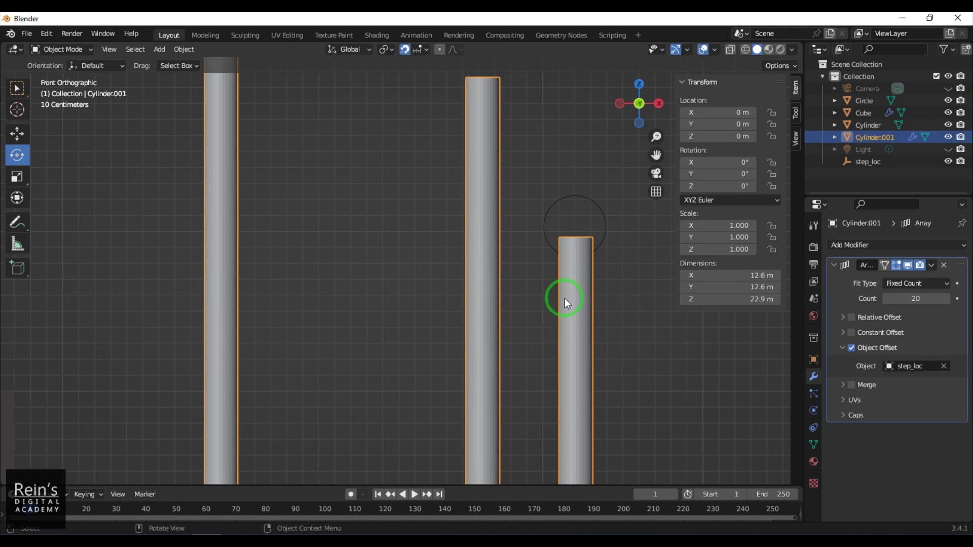
pyautogui.click(729, 50)
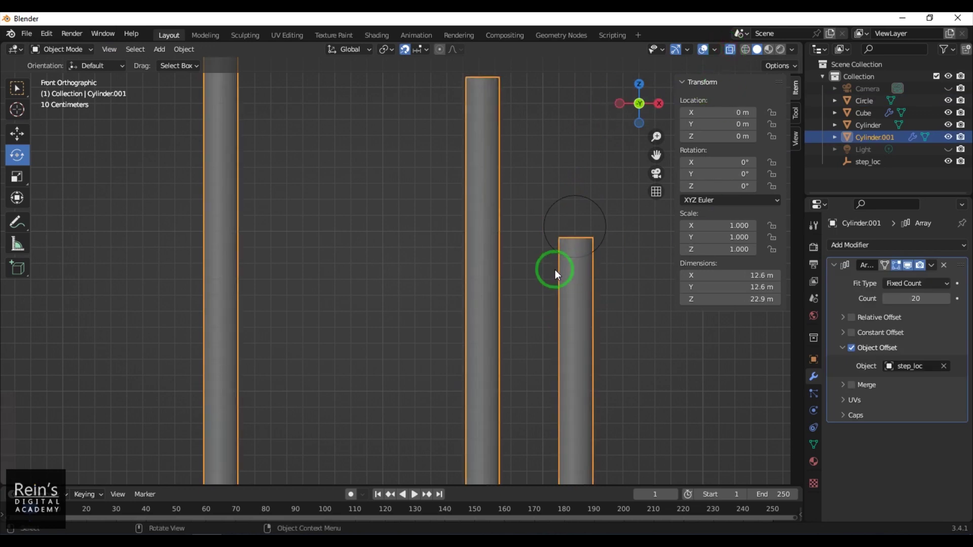
pyautogui.press('Tab')
pyautogui.moveTo(521, 211); pyautogui.dragTo(623, 260)
pyautogui.hotkey('shift', 'space')
pyautogui.press('g')
pyautogui.moveTo(571, 209); pyautogui.dragTo(578, 179)
# Enable Absolute Grid Snap, move the post's top vertices along Z to 5 m, and return to Object Mode
pyautogui.scroll(1, 606, 281)
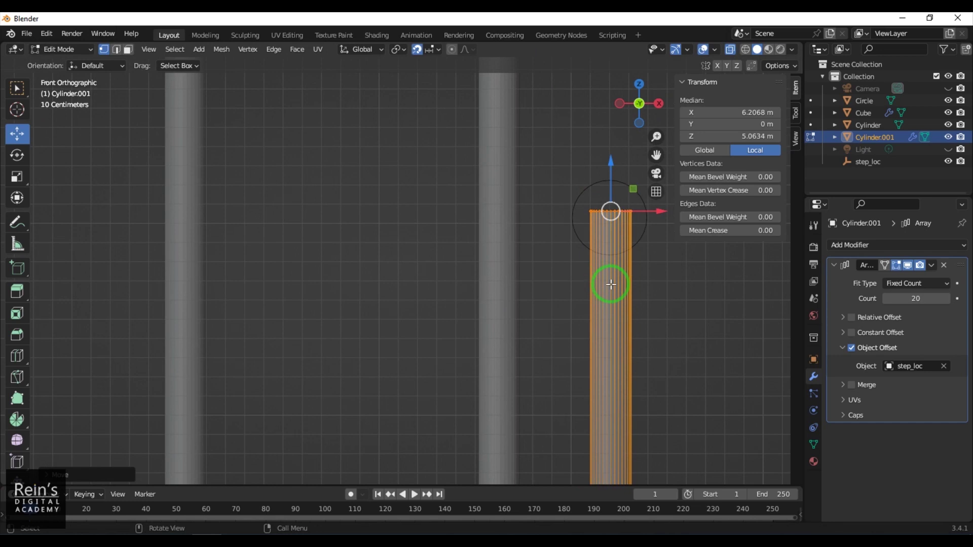
pyautogui.keyDown('shift'); pyautogui.moveTo(703, 309); pyautogui.dragTo(532, 315, button='middle'); pyautogui.keyUp('shift')
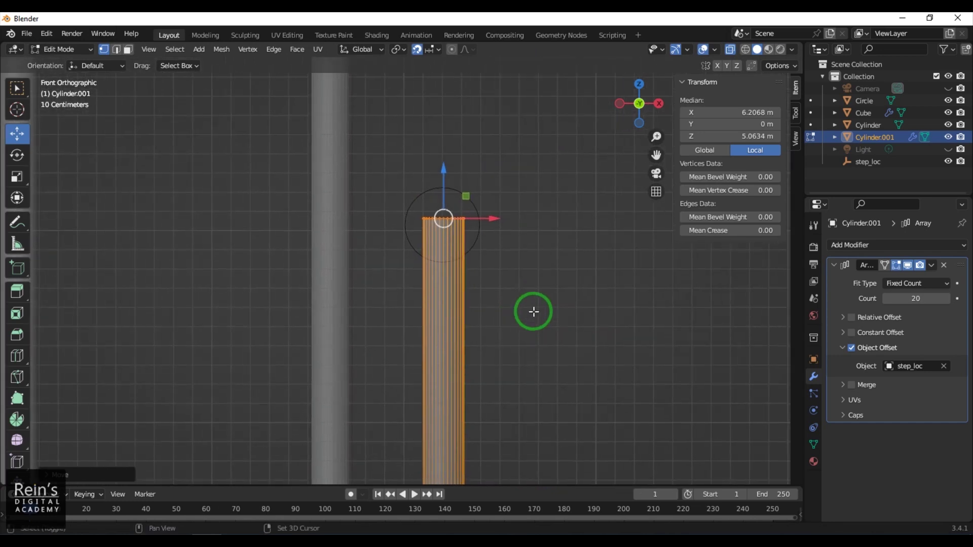
pyautogui.scroll(1, 532, 299)
pyautogui.click(439, 49)
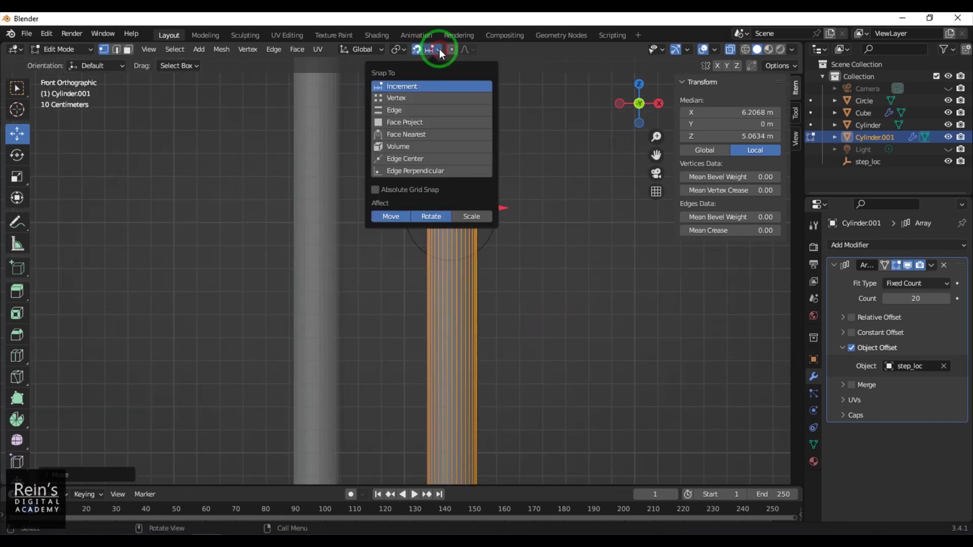
pyautogui.click(406, 189)
pyautogui.moveTo(452, 163)
pyautogui.mouseDown()
pyautogui.moveTo(452, 177)
pyautogui.moveTo(456, 152)
pyautogui.moveTo(457, 177)
pyautogui.mouseUp()
pyautogui.click(543, 282)
pyautogui.click(495, 226)
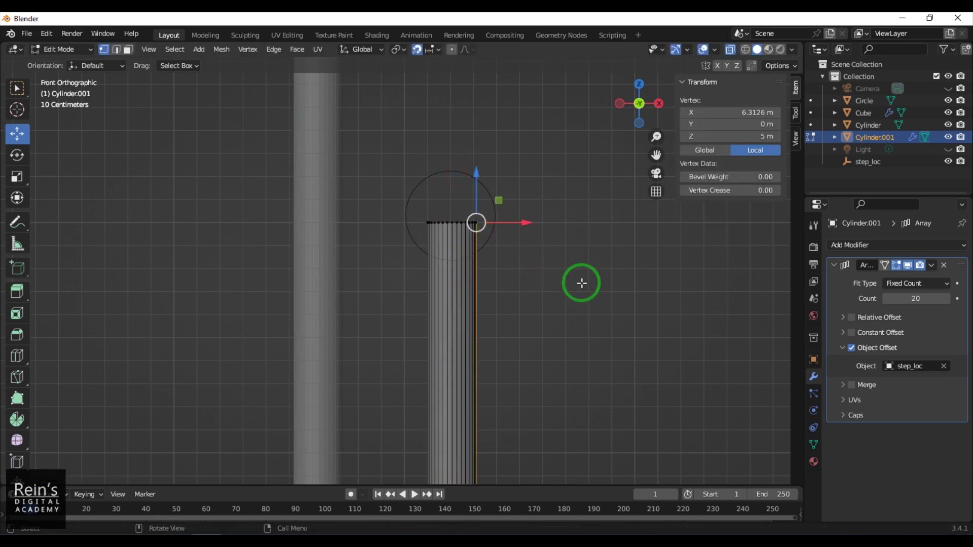
pyautogui.click(581, 282)
pyautogui.press('Tab')
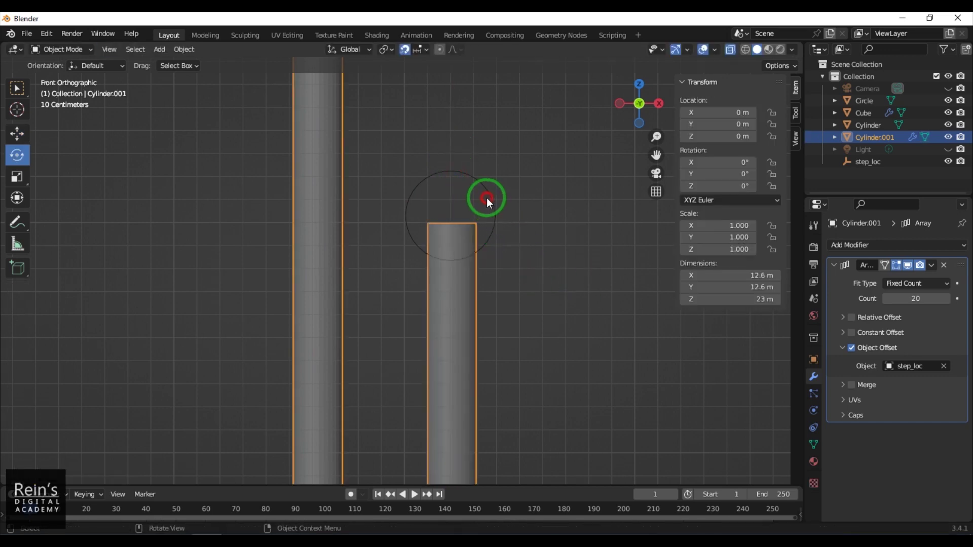
# Try to move the circle down along Z onto the grid in Edit Mode
pyautogui.click(523, 214)
pyautogui.press('Tab')
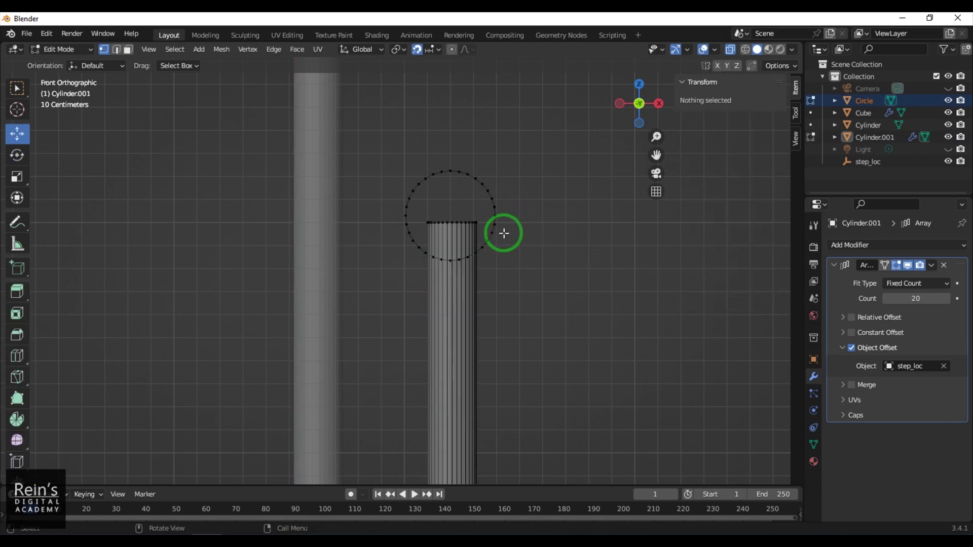
pyautogui.press('a')
pyautogui.moveTo(453, 166); pyautogui.dragTo(452, 178)
pyautogui.click(544, 266)
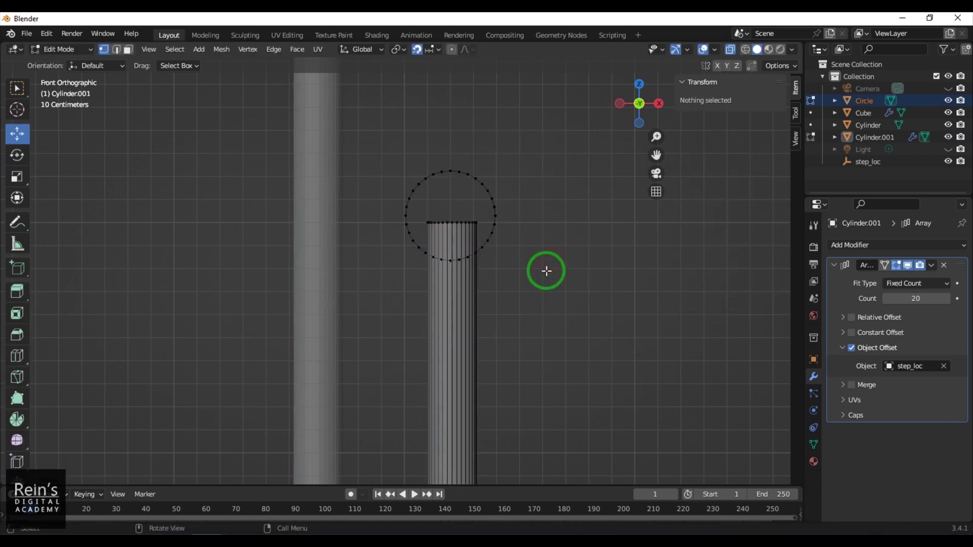
pyautogui.press('Tab')
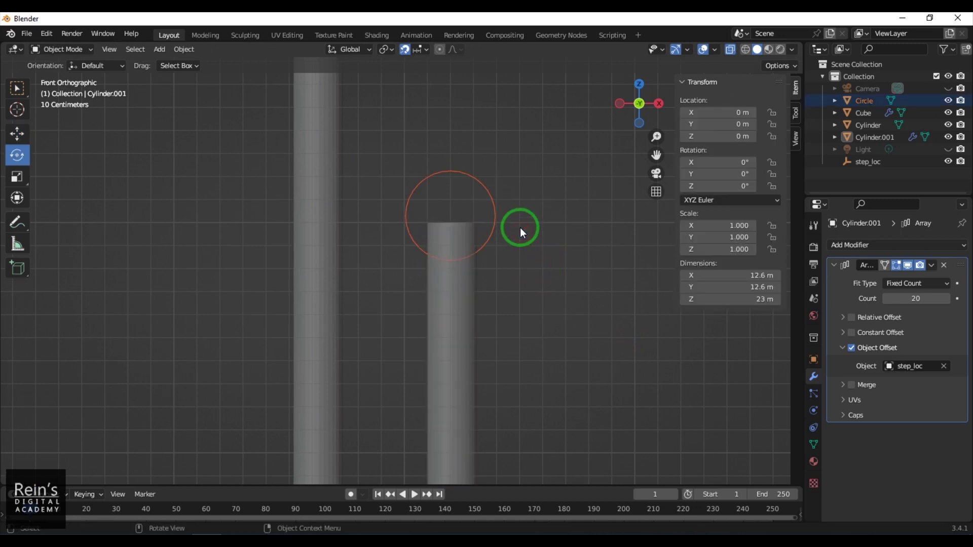
pyautogui.press('Tab')
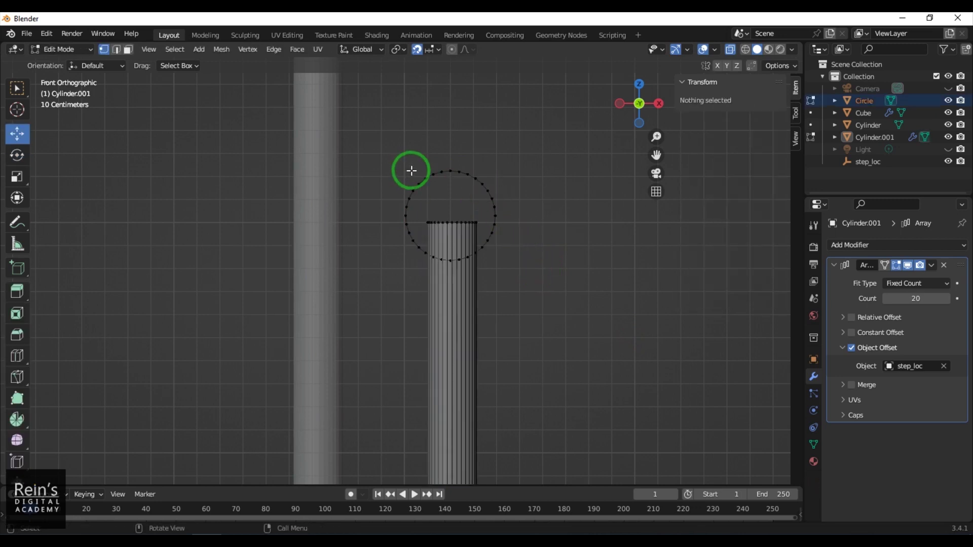
pyautogui.press('Tab')
# Turn off X-ray and view the circle at the top of the first post in perspective
pyautogui.moveTo(561, 255); pyautogui.dragTo(545, 269, button='middle')
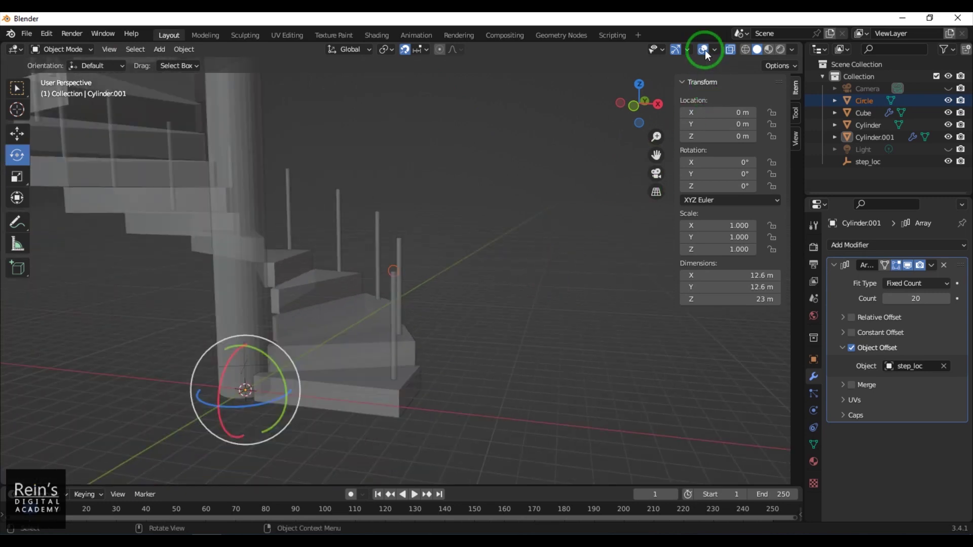
pyautogui.click(731, 49)
pyautogui.scroll(4, 490, 379)
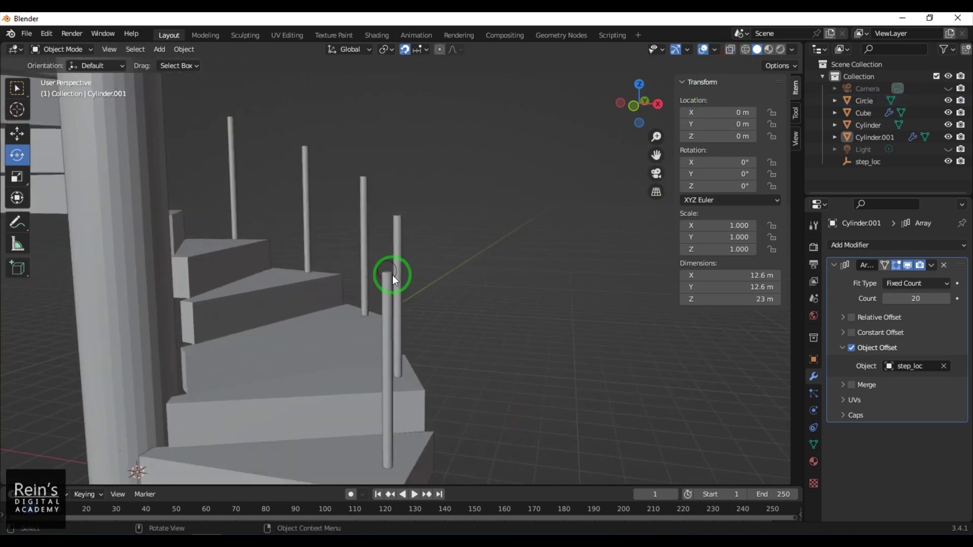
# Delete the circle at the top of the first post and add a new mesh circle
pyautogui.click(397, 270)
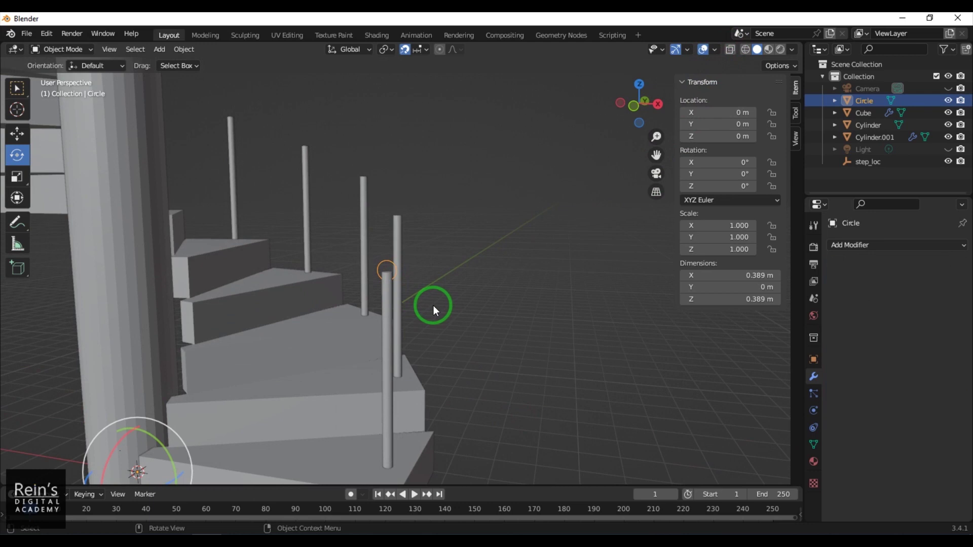
pyautogui.press('Delete')
pyautogui.scroll(-3, 474, 344)
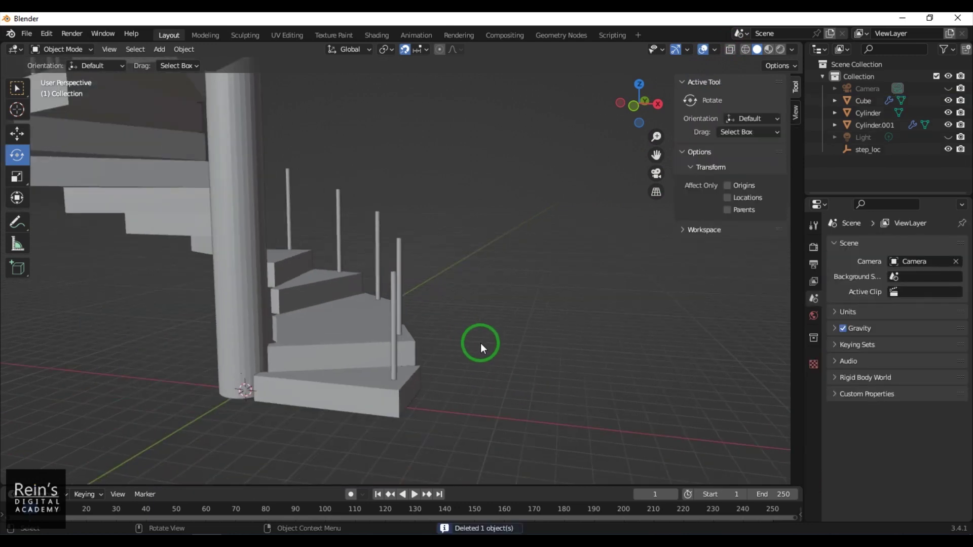
pyautogui.hotkey('shift', 'a')
pyautogui.moveTo(483, 287)
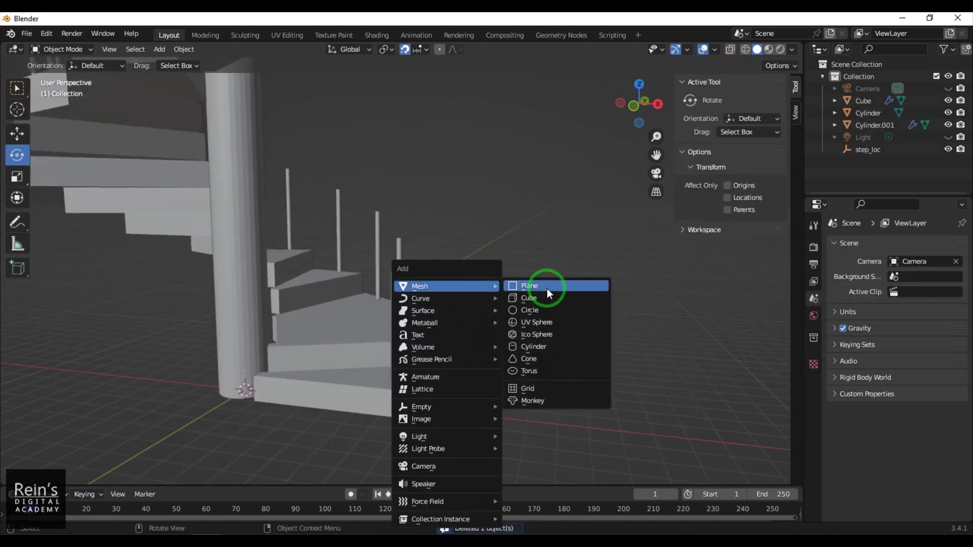
pyautogui.click(546, 309)
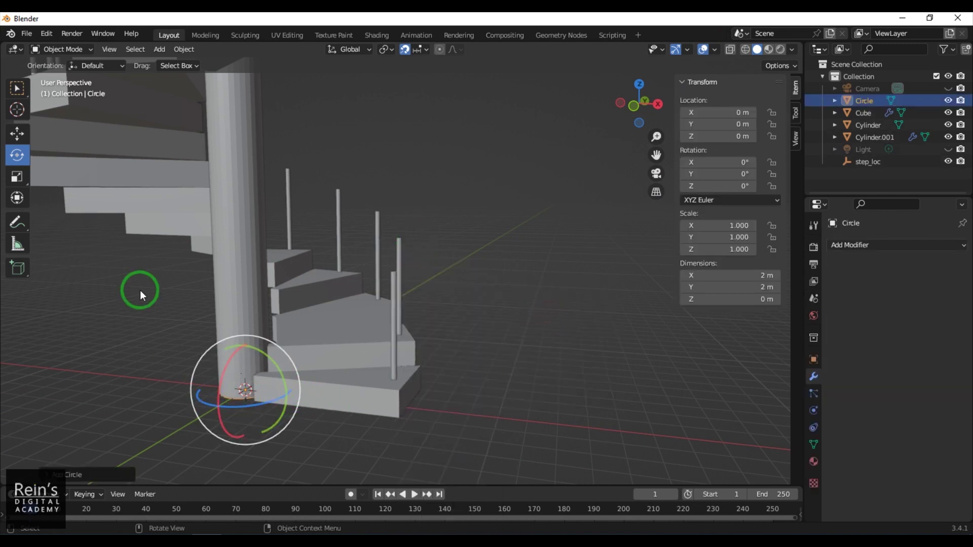
# Edit the new circle and move its vertices onto the first post's top at X 6.2 m, Z 5 m
pyautogui.moveTo(95, 424); pyautogui.dragTo(94, 335, button='middle')
pyautogui.press('Tab')
pyautogui.moveTo(84, 292); pyautogui.dragTo(336, 481)
pyautogui.moveTo(248, 364); pyautogui.dragTo(485, 237)
pyautogui.press('KP_1')
pyautogui.scroll(6, 440, 264)
pyautogui.scroll(3, 440, 264)
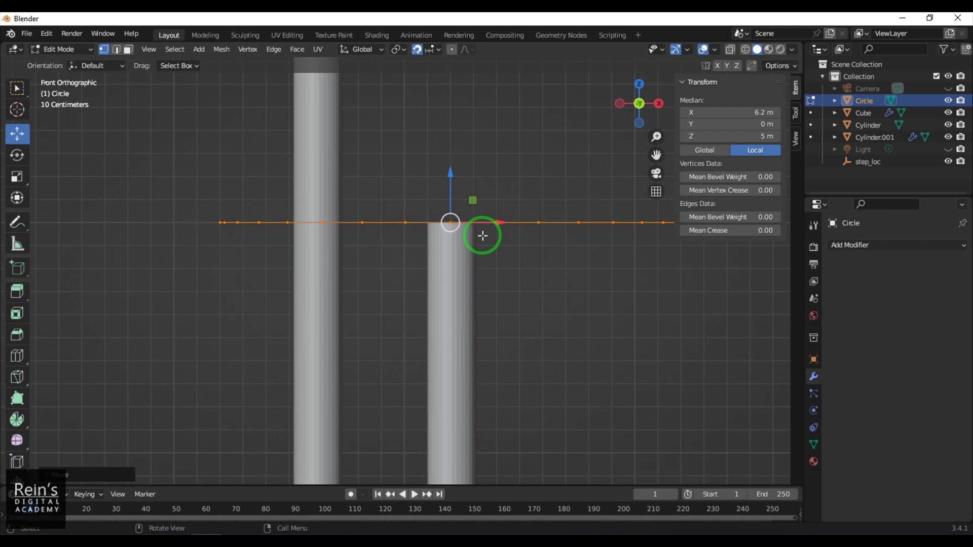
pyautogui.press('e')
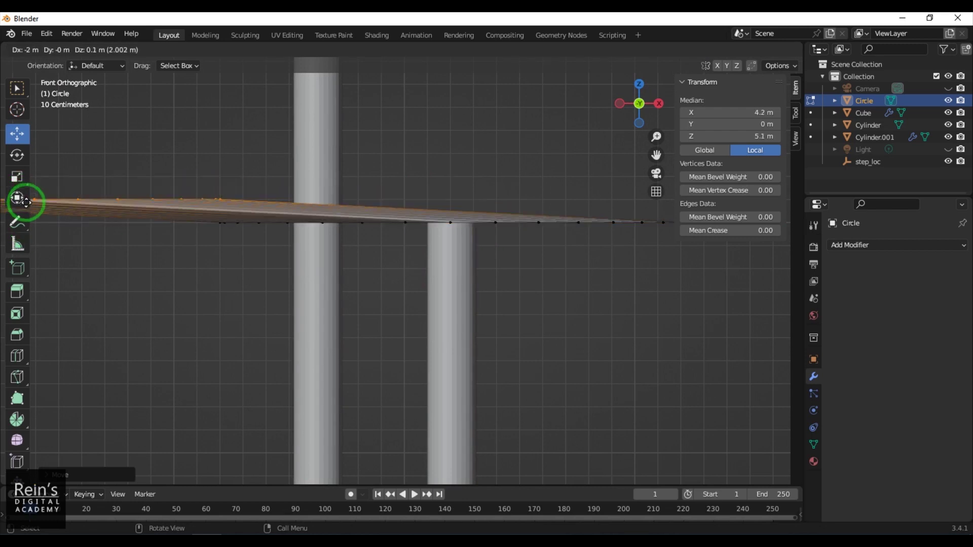
pyautogui.click(492, 312)
pyautogui.hotkey('ctrl', 'z')
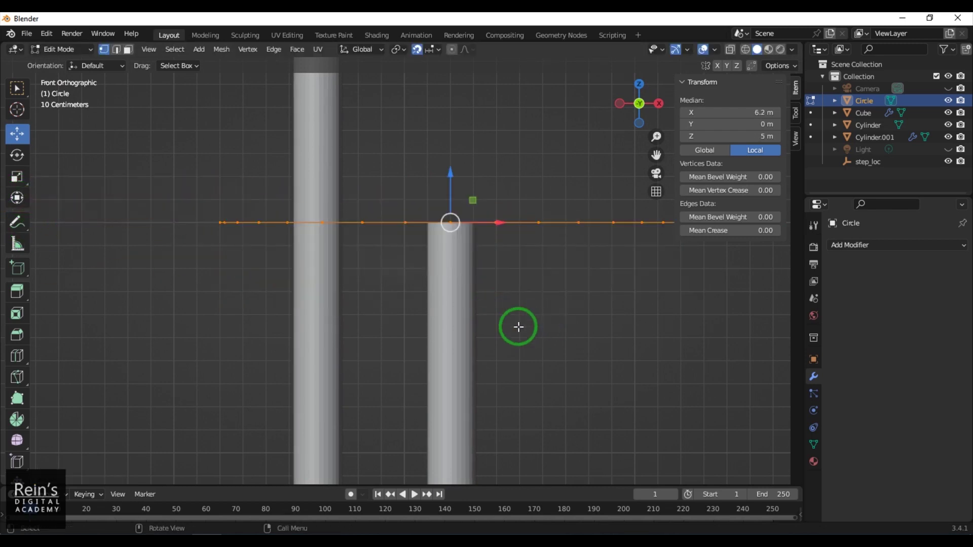
# Rotate the circle's vertices about X so the circle stands upright facing the front view
pyautogui.click(19, 155)
pyautogui.moveTo(452, 205); pyautogui.dragTo(458, 223)
pyautogui.keyDown('alt'); pyautogui.moveTo(457, 223); pyautogui.dragTo(380, 265, button='middle'); pyautogui.keyUp('alt')
pyautogui.moveTo(379, 242); pyautogui.dragTo(395, 245)
pyautogui.keyDown('alt'); pyautogui.moveTo(393, 251); pyautogui.dragTo(465, 274, button='middle'); pyautogui.keyUp('alt')
pyautogui.scroll(1, 466, 273)
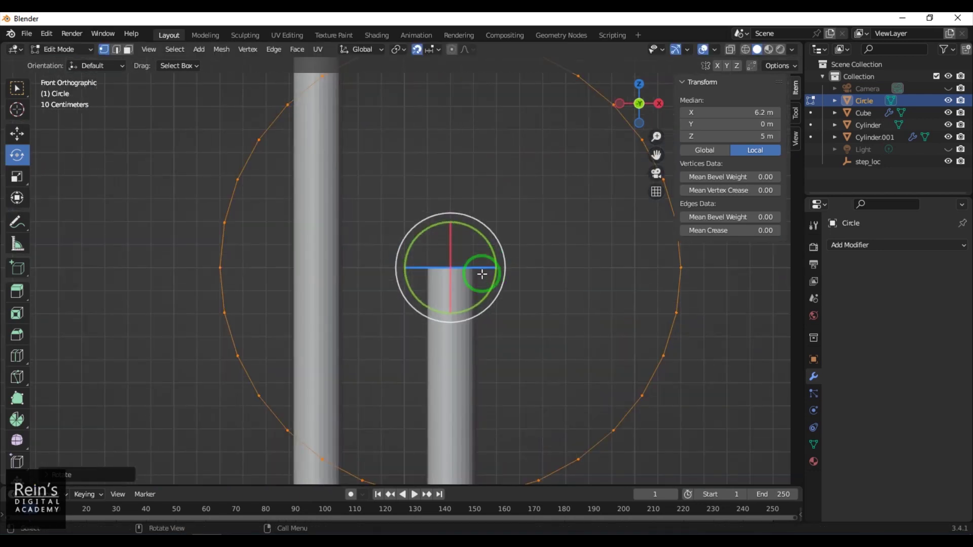
# Scale the upright circle down evenly to about 0.31 m wide around the post's top
pyautogui.click(17, 177)
pyautogui.moveTo(485, 221); pyautogui.dragTo(453, 268)
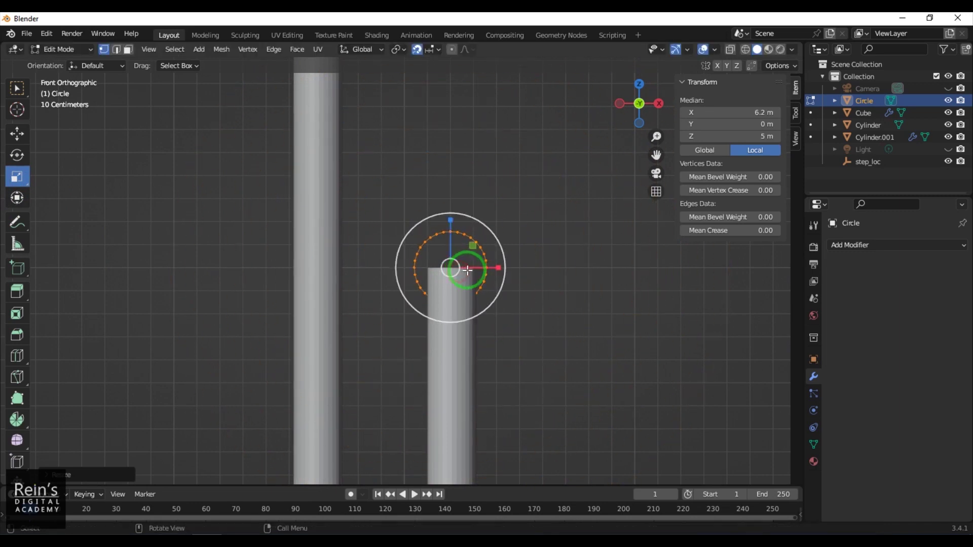
pyautogui.scroll(4, 500, 283)
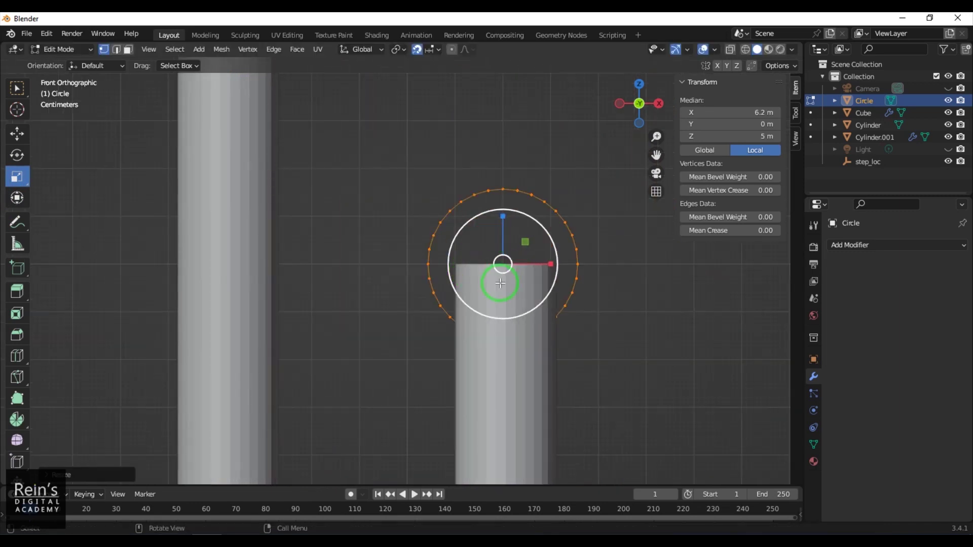
# Select the lower half of the circle's vertices and scale them along Z to nearly flatten them
pyautogui.click(671, 344)
pyautogui.moveTo(406, 261); pyautogui.dragTo(686, 341)
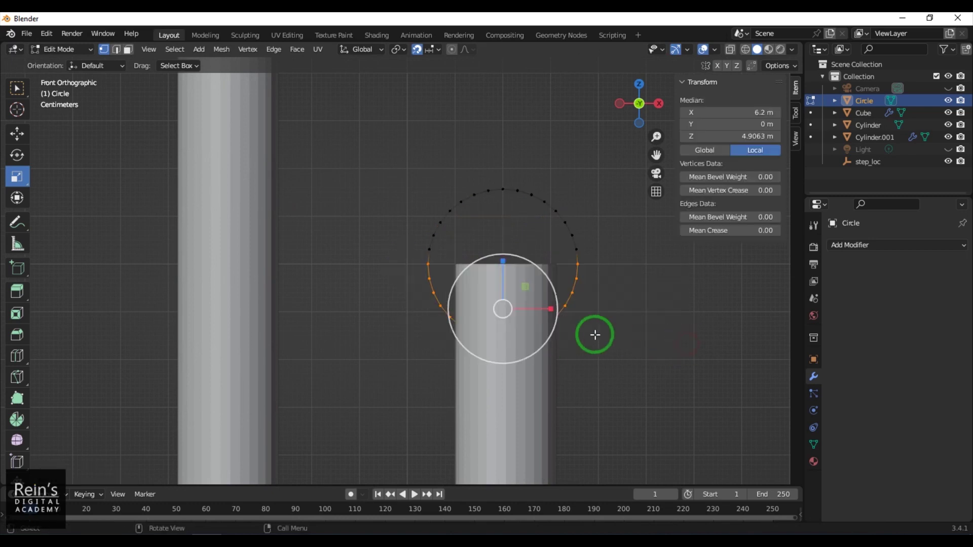
pyautogui.moveTo(502, 264); pyautogui.dragTo(503, 292)
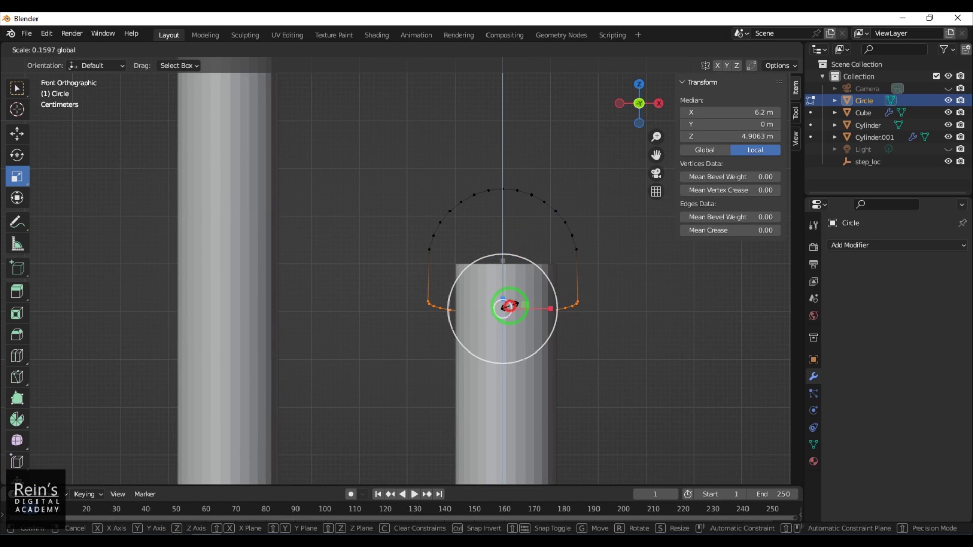
pyautogui.moveTo(509, 308); pyautogui.dragTo(501, 244)
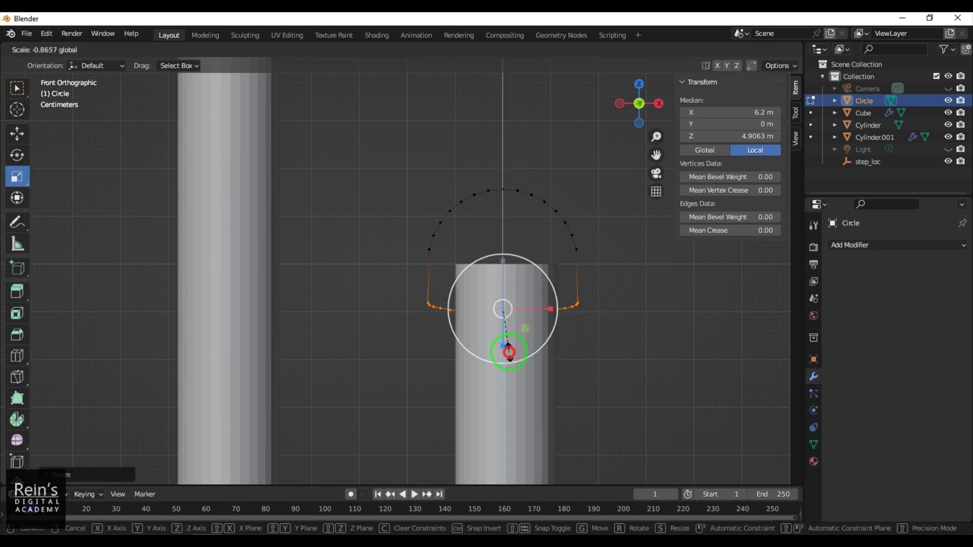
pyautogui.click(510, 352)
# Move the flattened lower vertices up along Z to 4.99 m and return to Object Mode
pyautogui.click(16, 134)
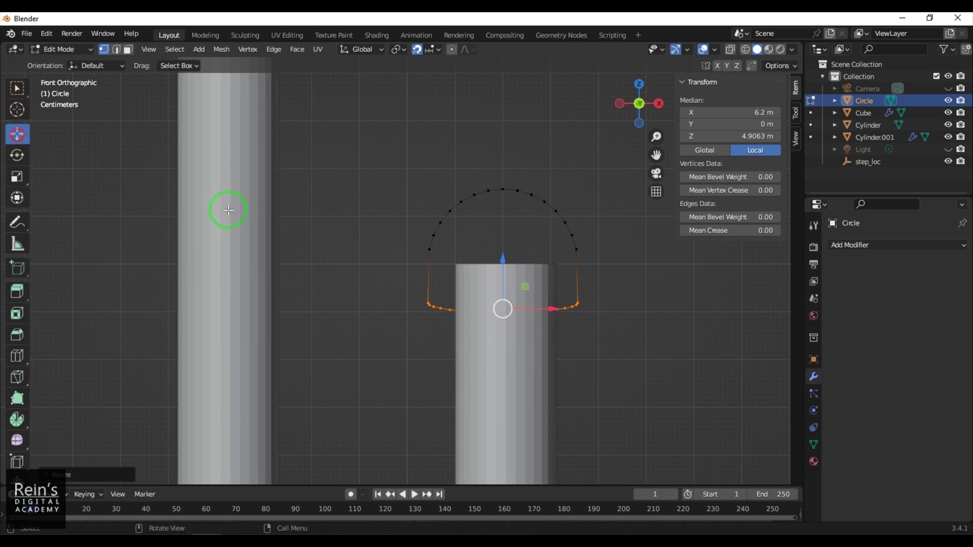
pyautogui.moveTo(503, 260); pyautogui.dragTo(504, 216)
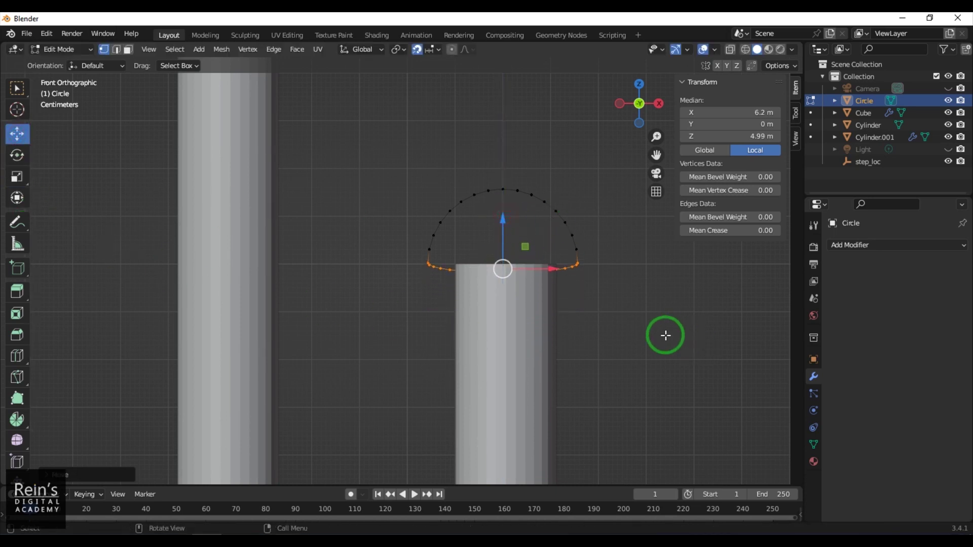
pyautogui.moveTo(666, 350); pyautogui.dragTo(634, 343, button='middle')
pyautogui.press('Tab')
pyautogui.moveTo(574, 291); pyautogui.dragTo(530, 274, button='middle')
pyautogui.scroll(3, 530, 274)
# Scale the handrail profile up evenly in Edit Mode to about 0.575 m wide and return to Object Mode
pyautogui.click(442, 291)
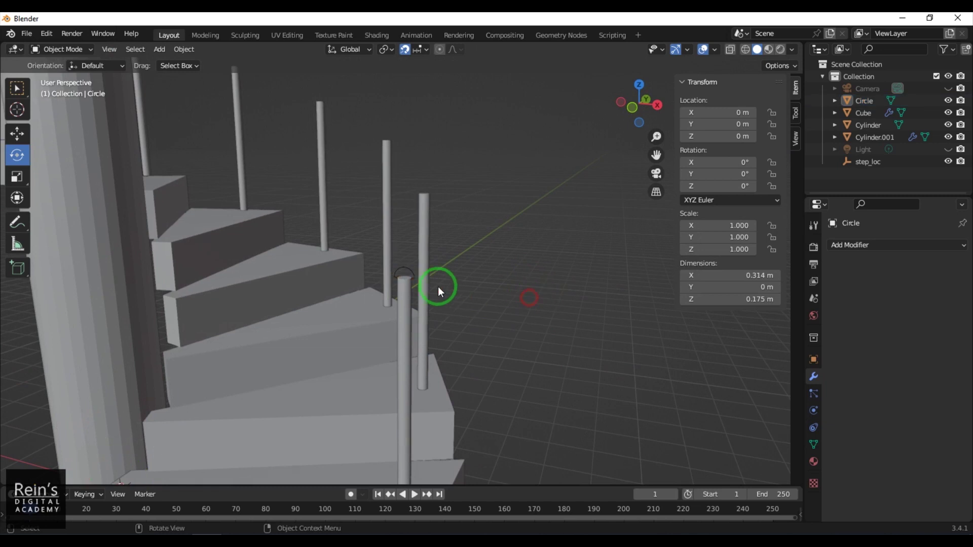
pyautogui.click(406, 268)
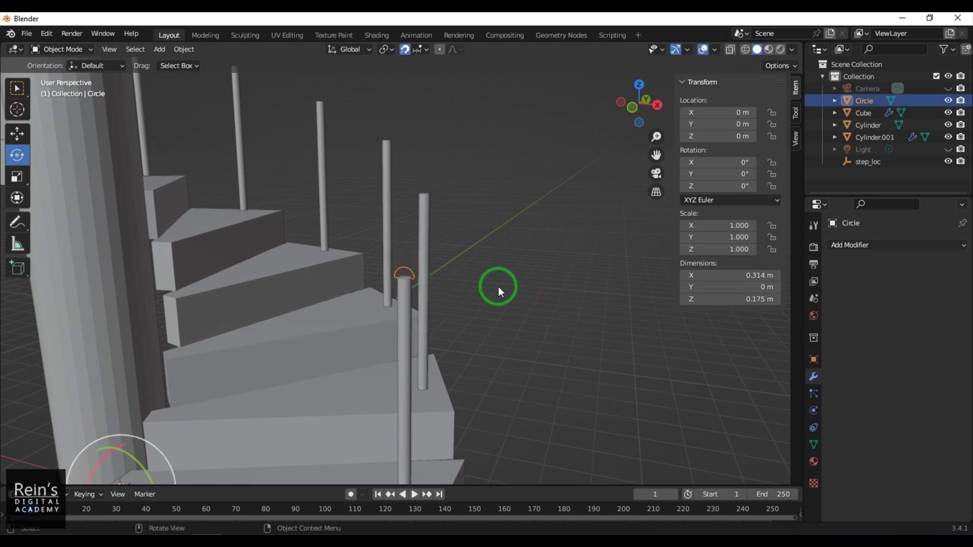
pyautogui.press('Tab')
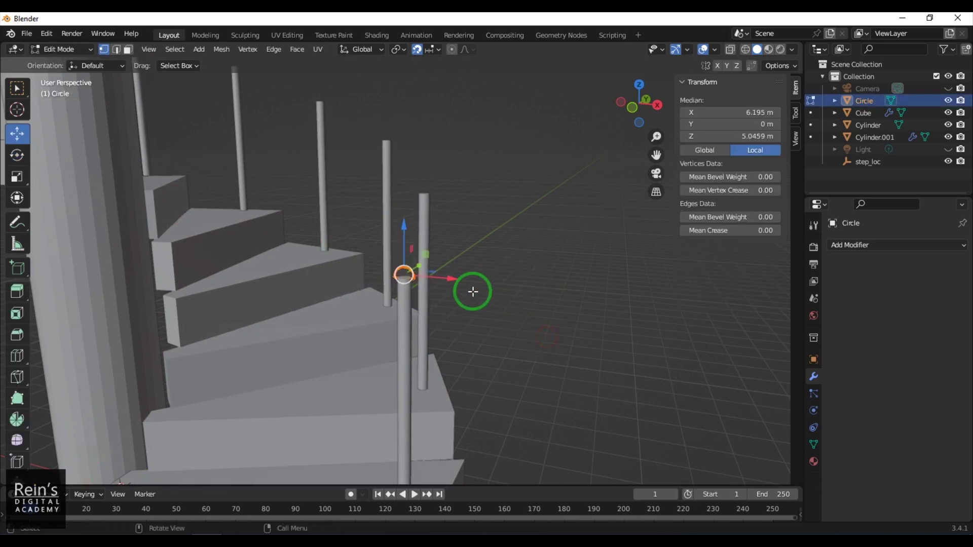
pyautogui.scroll(1, 476, 294)
pyautogui.click(20, 176)
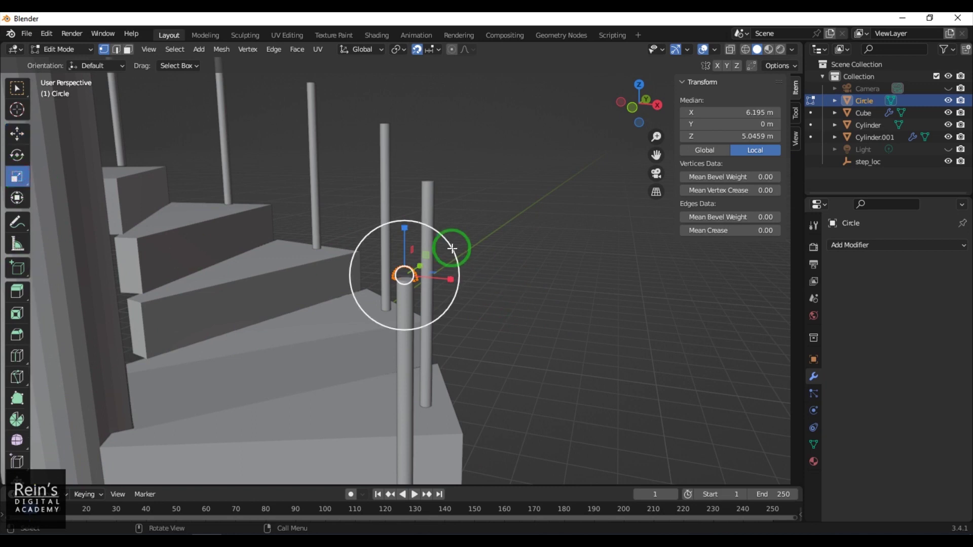
pyautogui.moveTo(448, 238); pyautogui.dragTo(500, 235)
pyautogui.press('Tab')
pyautogui.click(557, 294)
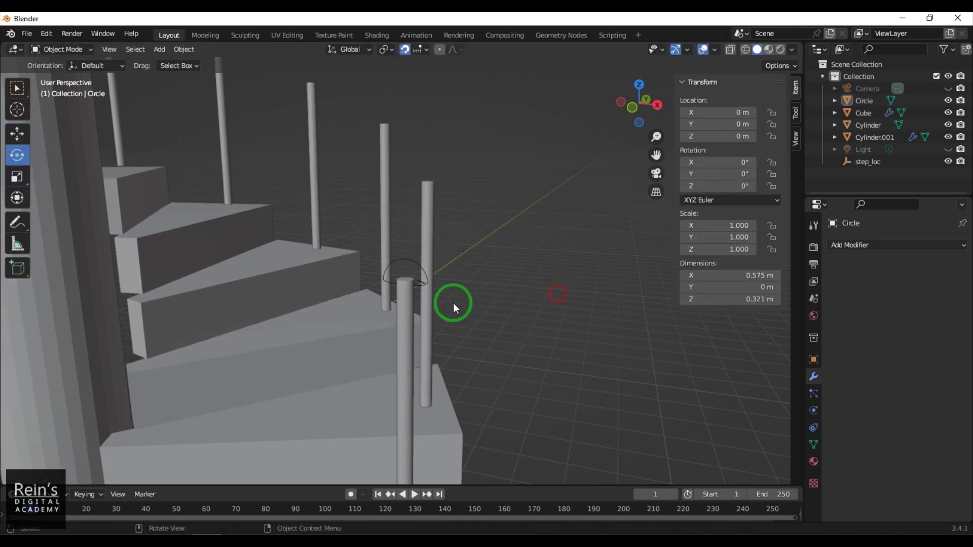
# Add a Screw modifier to the handrail profile
pyautogui.click(418, 264)
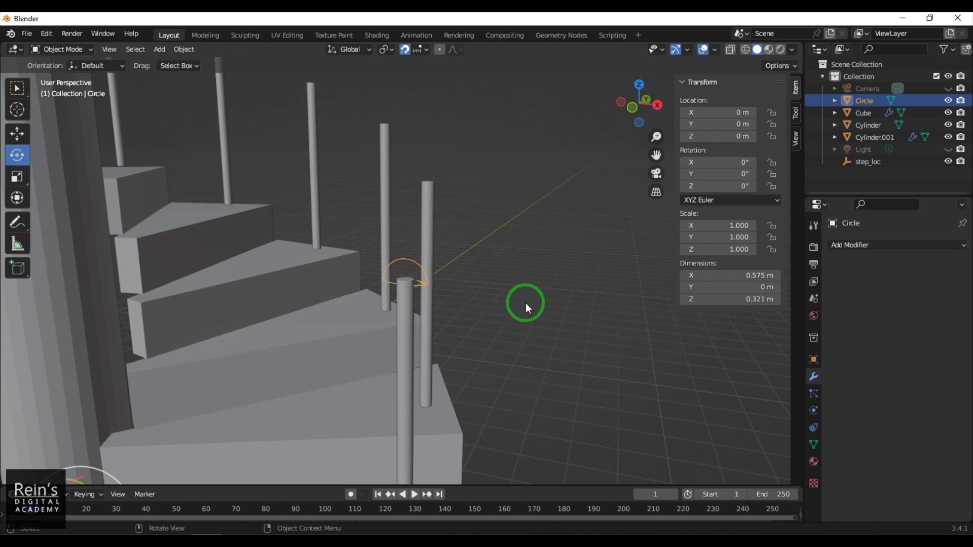
pyautogui.click(890, 245)
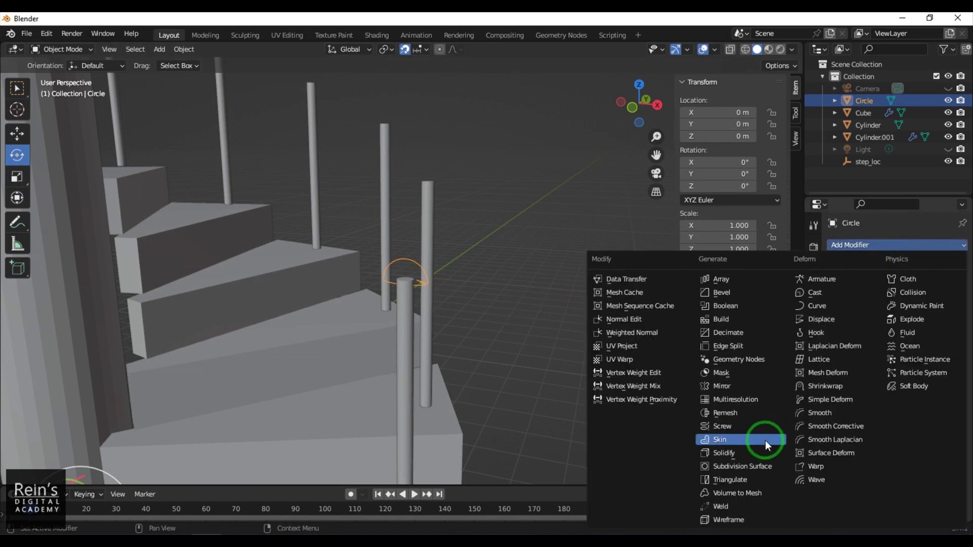
pyautogui.click(745, 428)
pyautogui.scroll(-8, 489, 344)
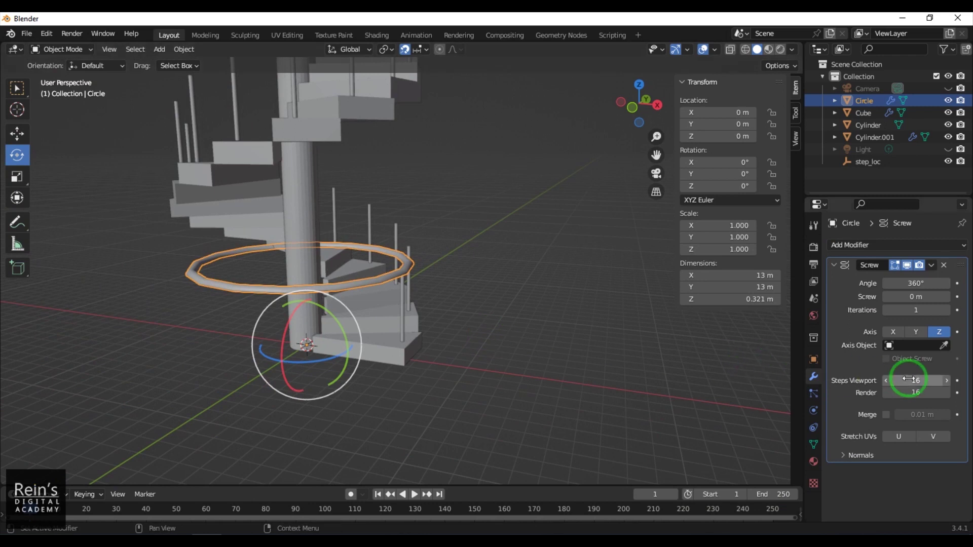
# Set the Screw modifier's screw height to 14.5 m, keeping the angle at 360°
pyautogui.moveTo(915, 282)
pyautogui.mouseDown()
pyautogui.moveTo(935, 283)
pyautogui.moveTo(11, 283)
pyautogui.moveTo(921, 318)
pyautogui.moveTo(937, 297)
pyautogui.moveTo(950, 304)
pyautogui.moveTo(923, 303)
pyautogui.moveTo(955, 300)
pyautogui.moveTo(916, 280)
pyautogui.moveTo(938, 281)
pyautogui.moveTo(70, 278)
pyautogui.moveTo(912, 287)
pyautogui.mouseUp()
pyautogui.hotkey('ctrl', 'z')
pyautogui.scroll(-3, 574, 297)
pyautogui.rightClick(912, 286)
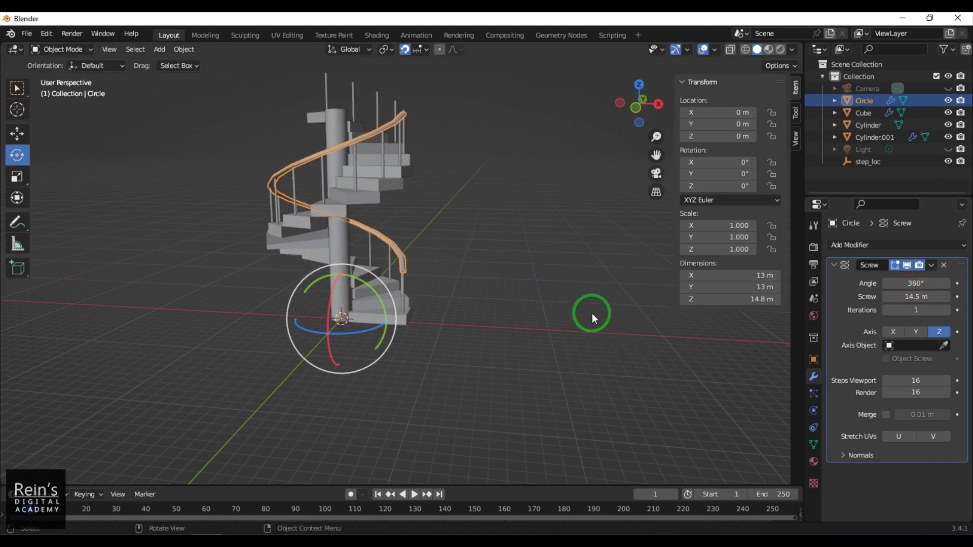
# Set the handrail's Screw modifier to 2 iterations
pyautogui.moveTo(590, 308); pyautogui.dragTo(624, 325, button='middle')
pyautogui.moveTo(906, 313)
pyautogui.mouseDown()
pyautogui.moveTo(916, 314)
pyautogui.moveTo(566, 302)
pyautogui.mouseUp()
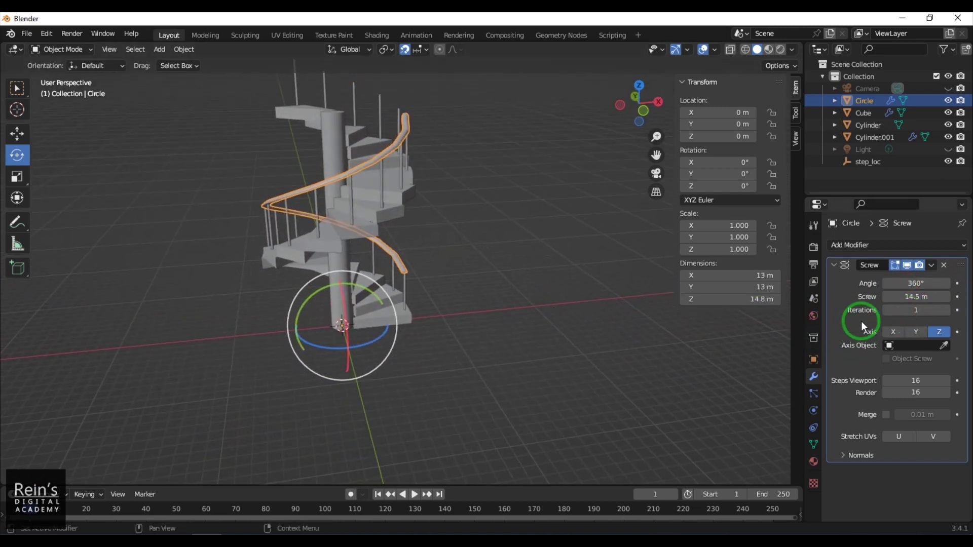
pyautogui.moveTo(898, 309); pyautogui.dragTo(915, 310)
pyautogui.keyDown('shift'); pyautogui.moveTo(476, 279); pyautogui.dragTo(503, 367, button='middle'); pyautogui.keyUp('shift')
pyautogui.click(919, 312)
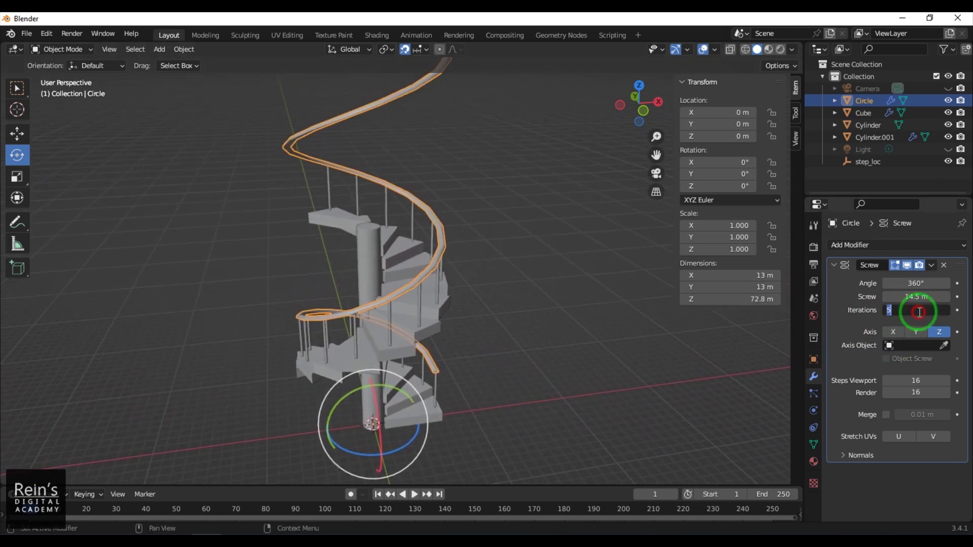
pyautogui.write('1')
pyautogui.press('BackSpace')
pyautogui.write('2')
pyautogui.press('Return')
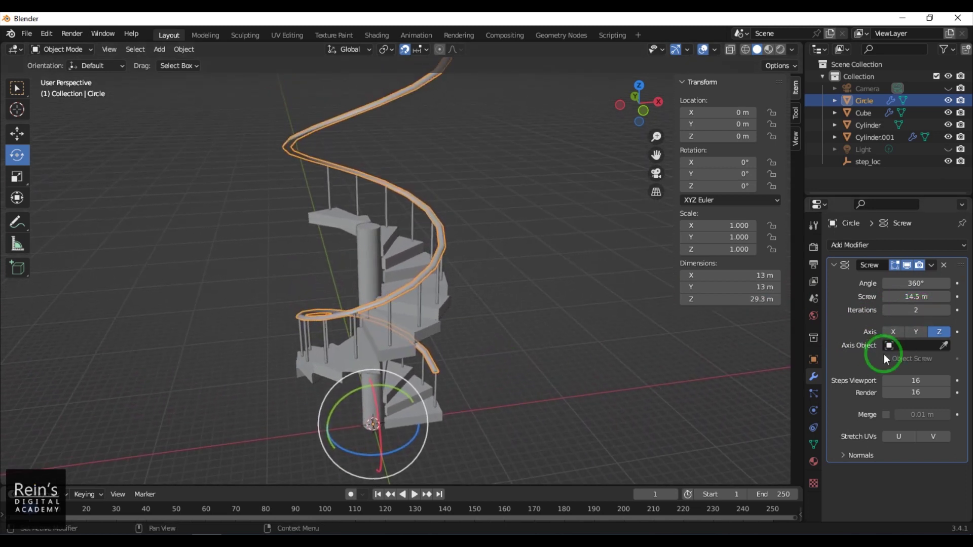
pyautogui.keyDown('shift'); pyautogui.moveTo(566, 303); pyautogui.dragTo(589, 305, button='middle'); pyautogui.keyUp('shift')
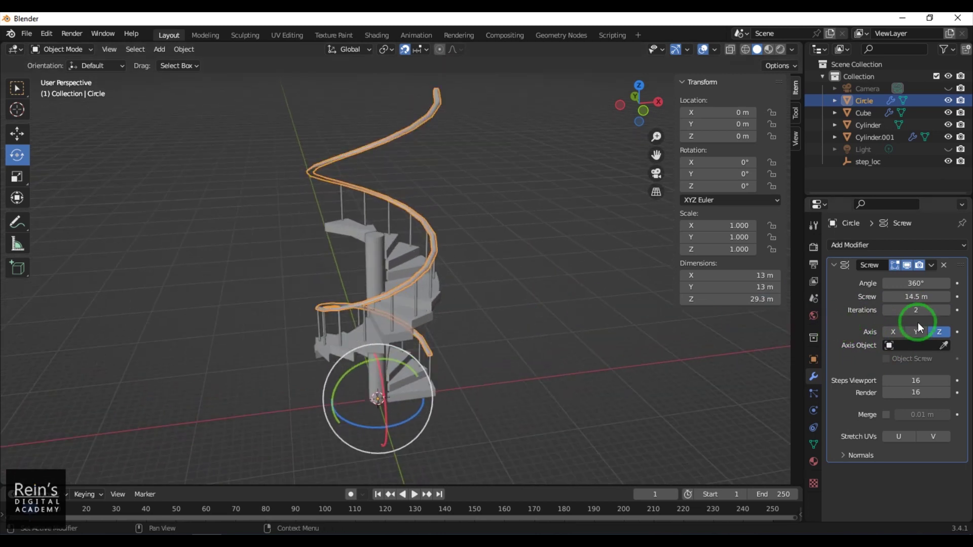
# Try 1 iteration on the handrail's Screw modifier and restore the value to 2
pyautogui.moveTo(920, 315); pyautogui.dragTo(902, 318)
pyautogui.click(926, 308)
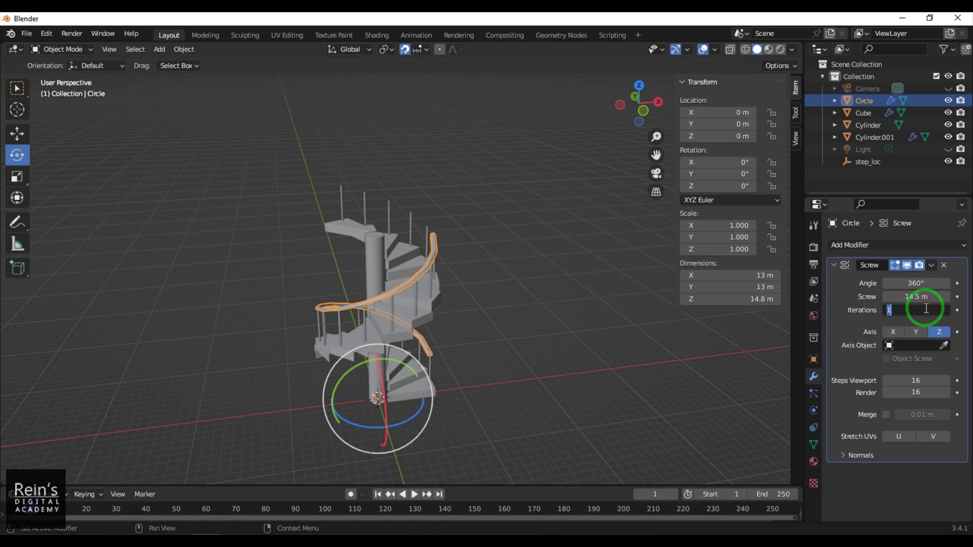
pyautogui.write('2')
pyautogui.press('Return')
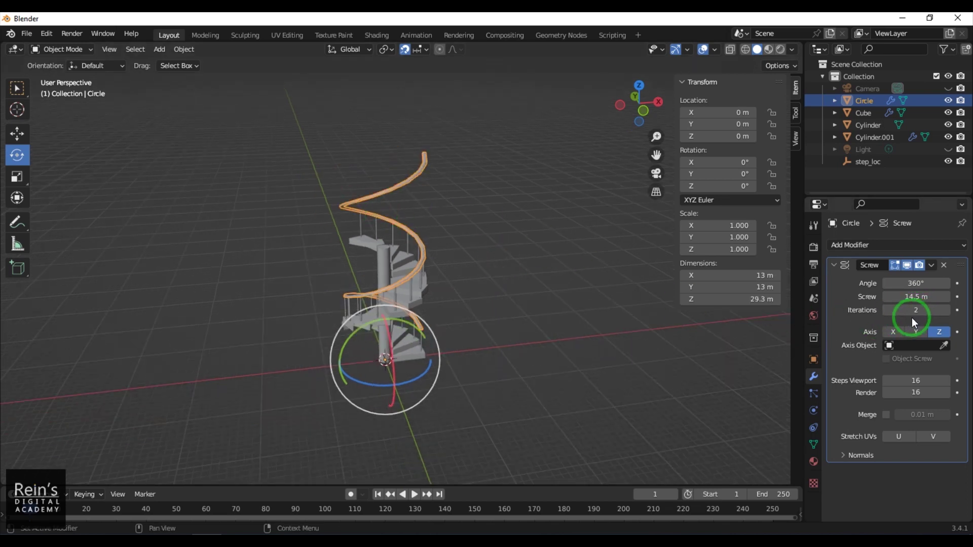
# Set the handrail's screw height to 14.2 m and its viewport steps to 40
pyautogui.moveTo(919, 297); pyautogui.dragTo(916, 298)
pyautogui.scroll(3, 527, 297)
pyautogui.moveTo(525, 298); pyautogui.dragTo(665, 342, button='middle')
pyautogui.click(586, 345)
pyautogui.moveTo(915, 380); pyautogui.dragTo(928, 385)
# Set the Array count of the stair steps to 30
pyautogui.moveTo(604, 408); pyautogui.dragTo(414, 425, button='middle')
pyautogui.click(383, 418)
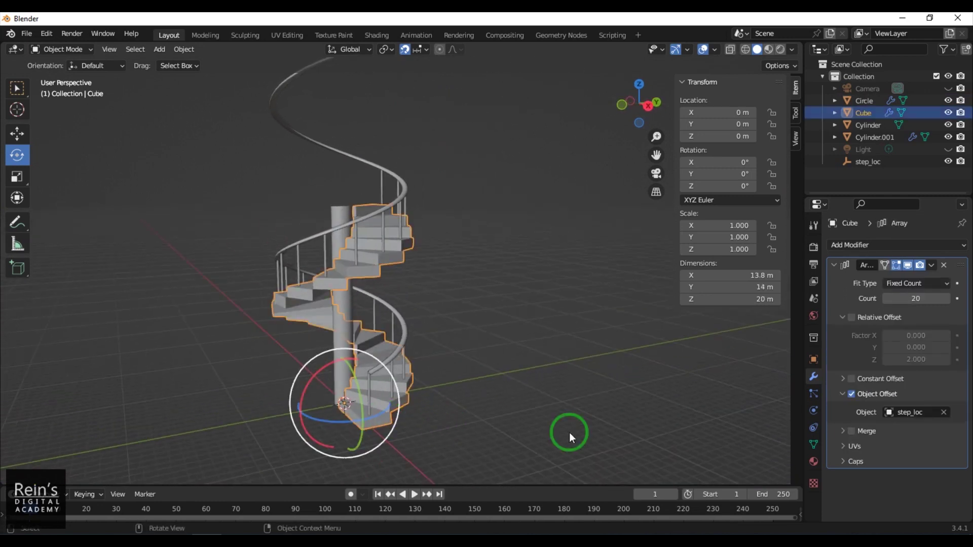
pyautogui.moveTo(932, 304); pyautogui.dragTo(933, 304)
pyautogui.scroll(-3, 646, 312)
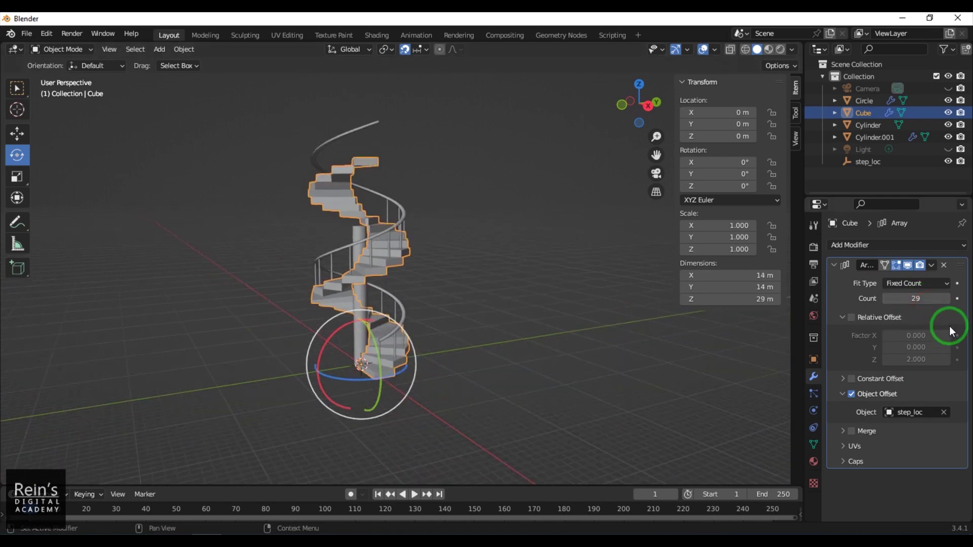
pyautogui.click(916, 299)
pyautogui.write('30')
pyautogui.press('Return')
pyautogui.click(533, 354)
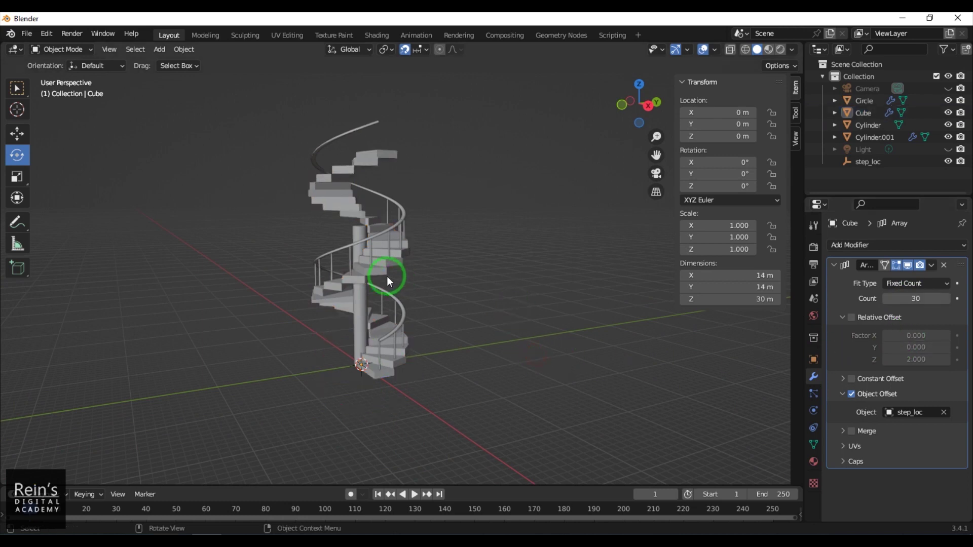
# Set the Array count of the railing posts to 30
pyautogui.moveTo(395, 278); pyautogui.dragTo(410, 397, button='middle')
pyautogui.click(369, 396)
pyautogui.click(925, 297)
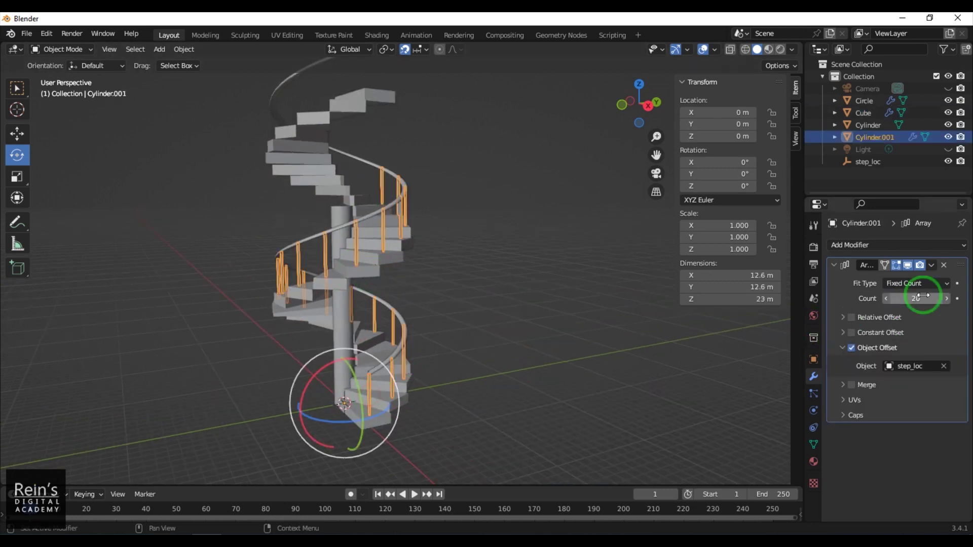
pyautogui.write('30')
pyautogui.press('Return')
pyautogui.click(464, 272)
# Reduce the Array count of the stair steps to 29
pyautogui.click(391, 219)
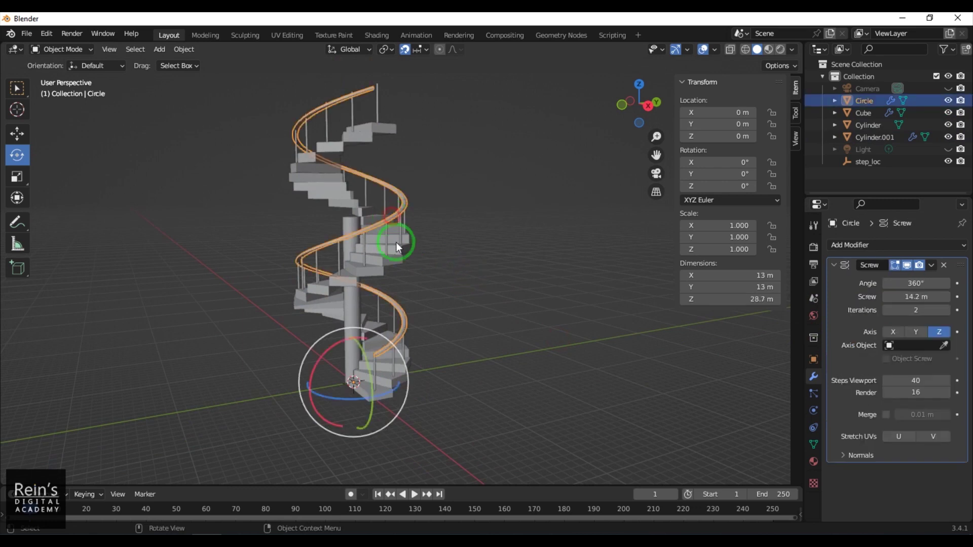
pyautogui.click(597, 402)
pyautogui.click(377, 391)
pyautogui.click(922, 299)
pyautogui.write('29')
pyautogui.press('Return')
pyautogui.click(415, 285)
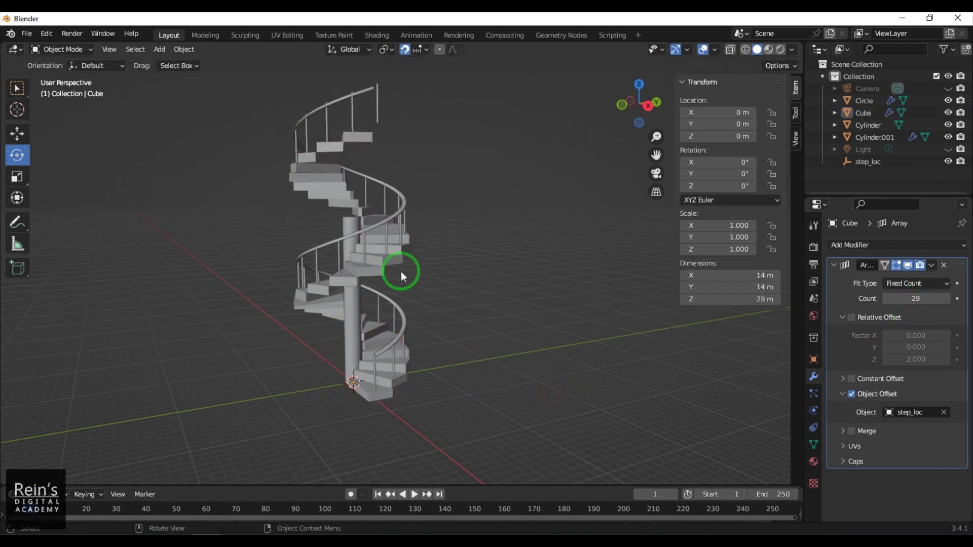
# Reduce the Array count of the railing posts to 29
pyautogui.click(375, 375)
pyautogui.click(925, 299)
pyautogui.press('Return')
pyautogui.click(542, 373)
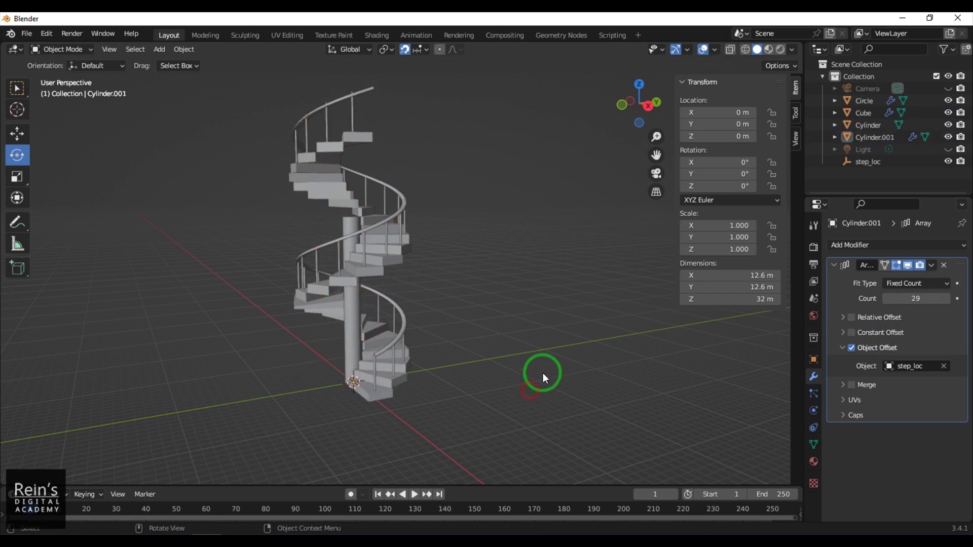
# Rotate the handrail about Z to -5° so its start lines up with the first post
pyautogui.click(403, 313)
pyautogui.moveTo(384, 392); pyautogui.dragTo(378, 400)
pyautogui.press('Escape')
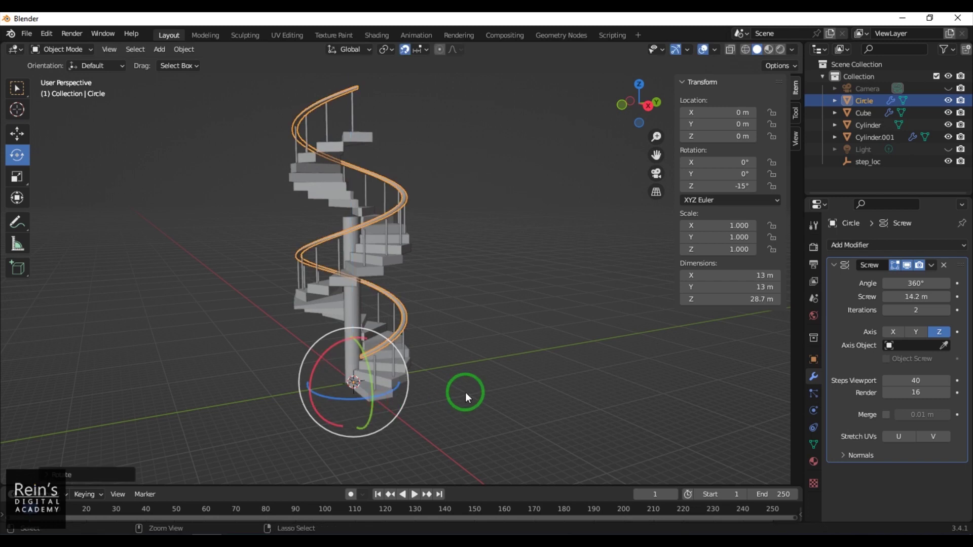
pyautogui.moveTo(392, 394); pyautogui.dragTo(391, 390)
pyautogui.click(503, 378)
pyautogui.moveTo(500, 369); pyautogui.dragTo(649, 357, button='middle')
pyautogui.moveTo(513, 361); pyautogui.dragTo(488, 331, button='middle')
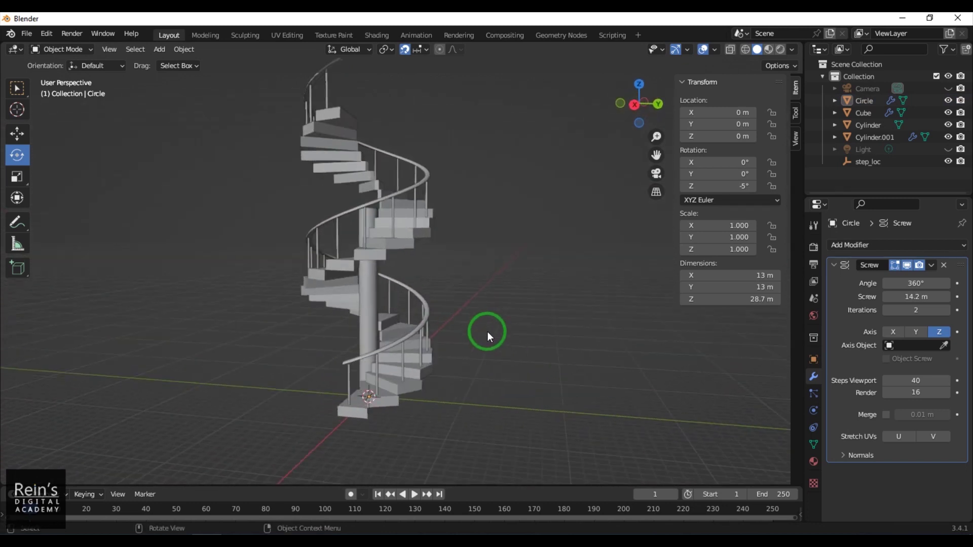
# Enable the Wireframe viewport overlay and inspect the finished staircase from several angles
pyautogui.click(715, 50)
pyautogui.click(639, 254)
pyautogui.moveTo(508, 371); pyautogui.dragTo(675, 397, button='middle')
pyautogui.scroll(3, 631, 373)
pyautogui.moveTo(618, 369); pyautogui.dragTo(518, 324, button='middle')
pyautogui.scroll(2, 493, 309)
pyautogui.scroll(-2, 518, 323)
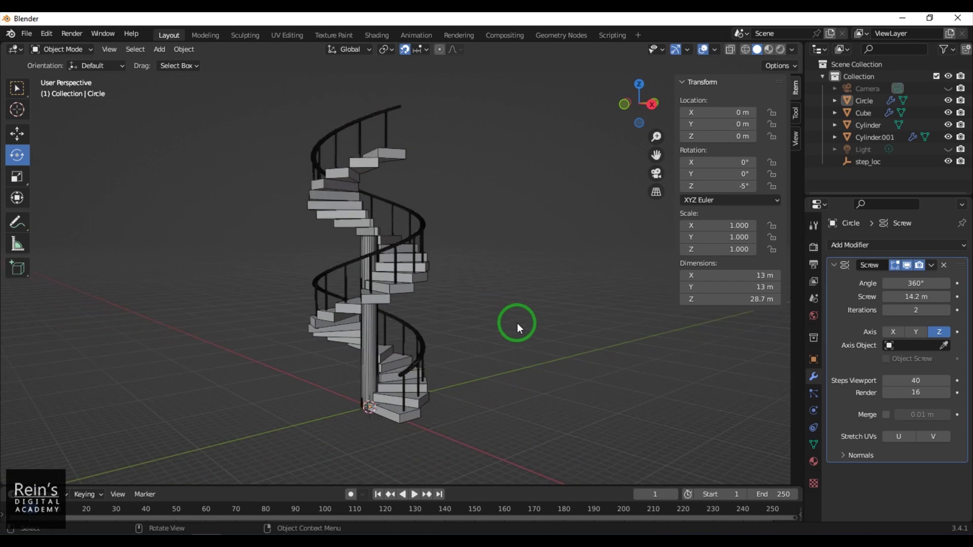